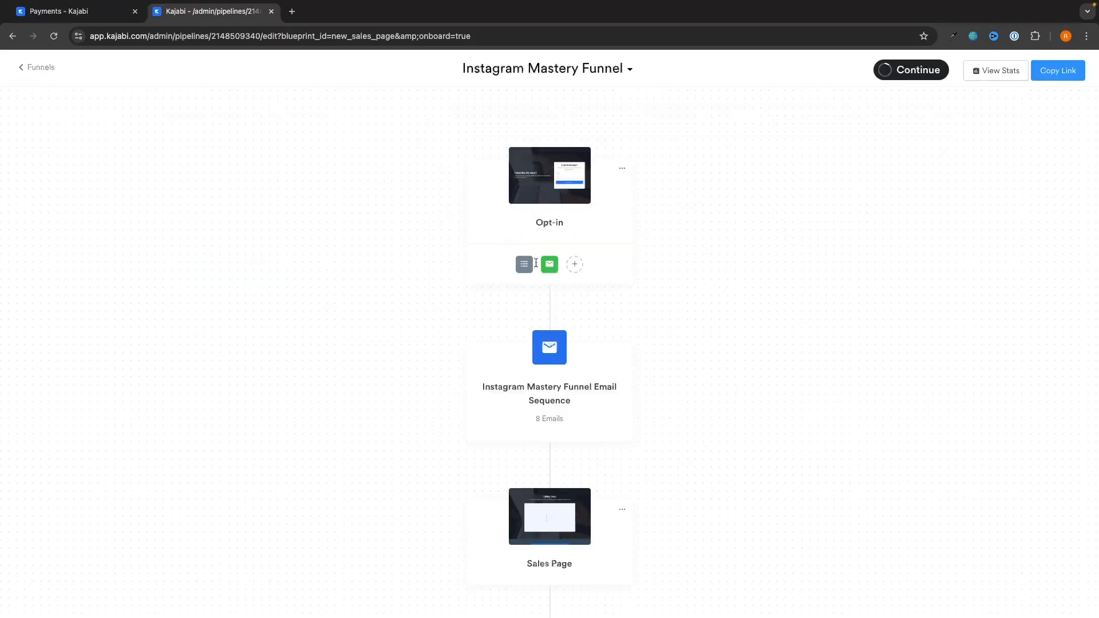
Look through the Instagram Mastery Funnel's stages and the email templates available for its email sequence
scroll(621, 265, "down", 2)
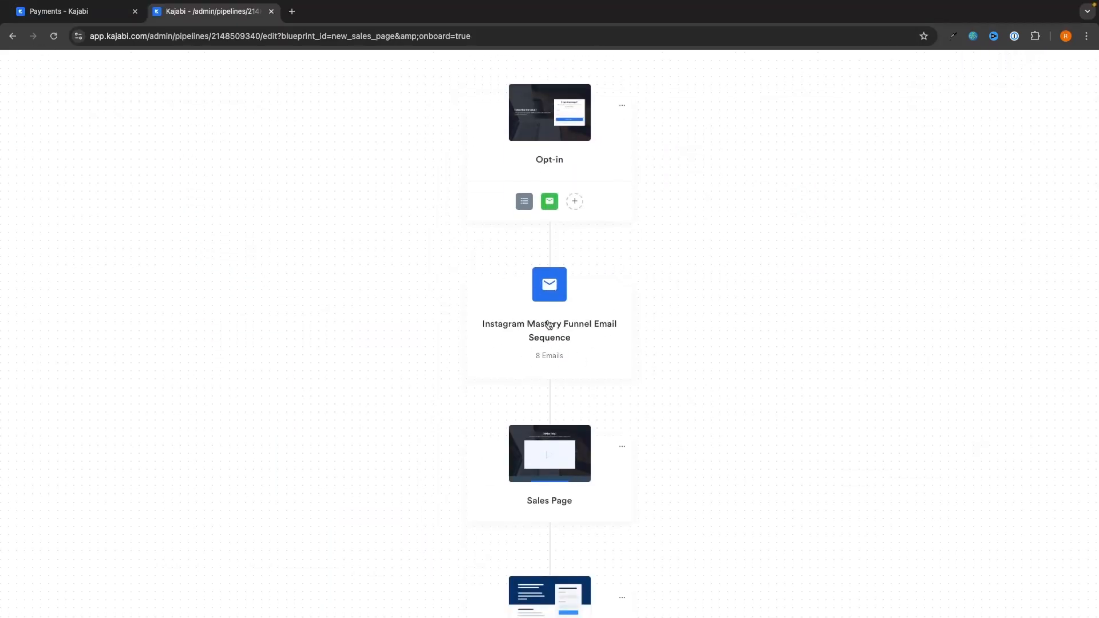
scroll(559, 315, "down", 2)
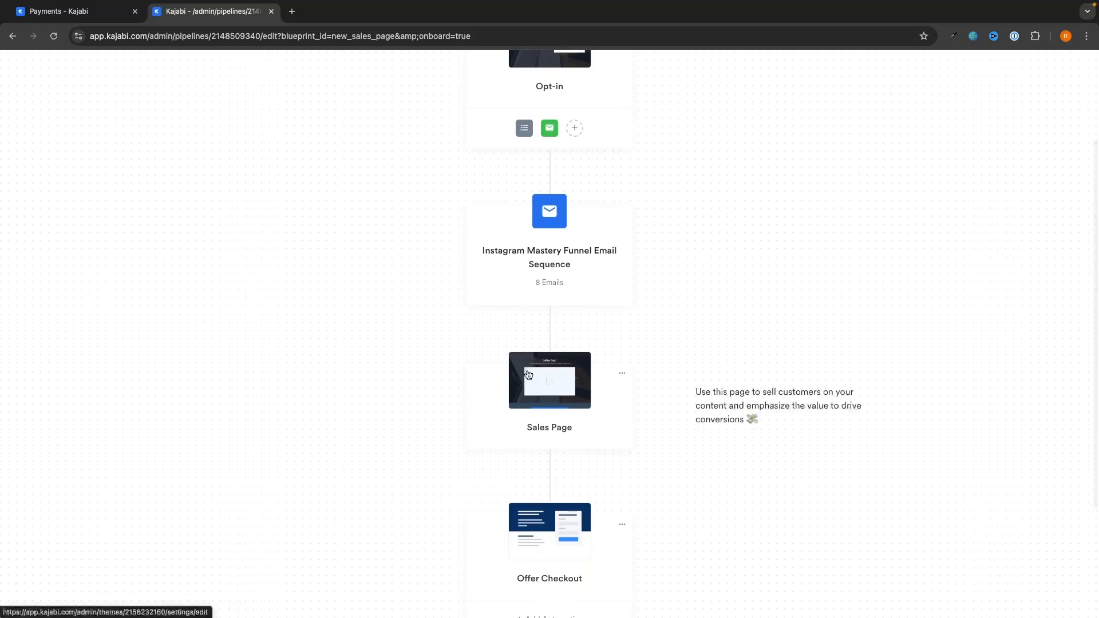
scroll(528, 374, "down", 1)
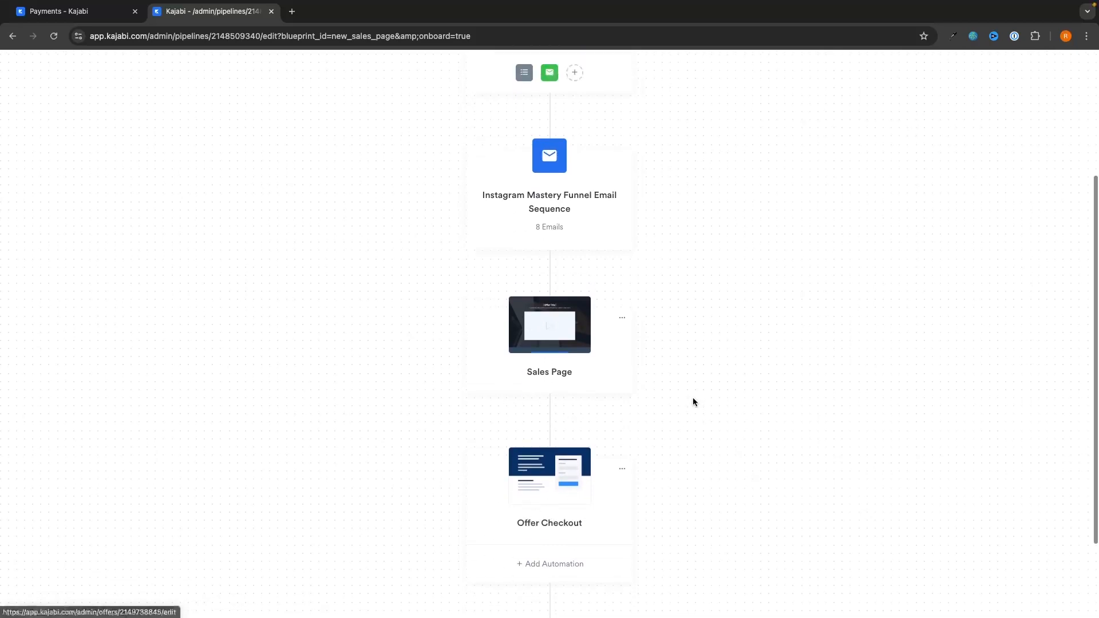
scroll(693, 402, "up", 4)
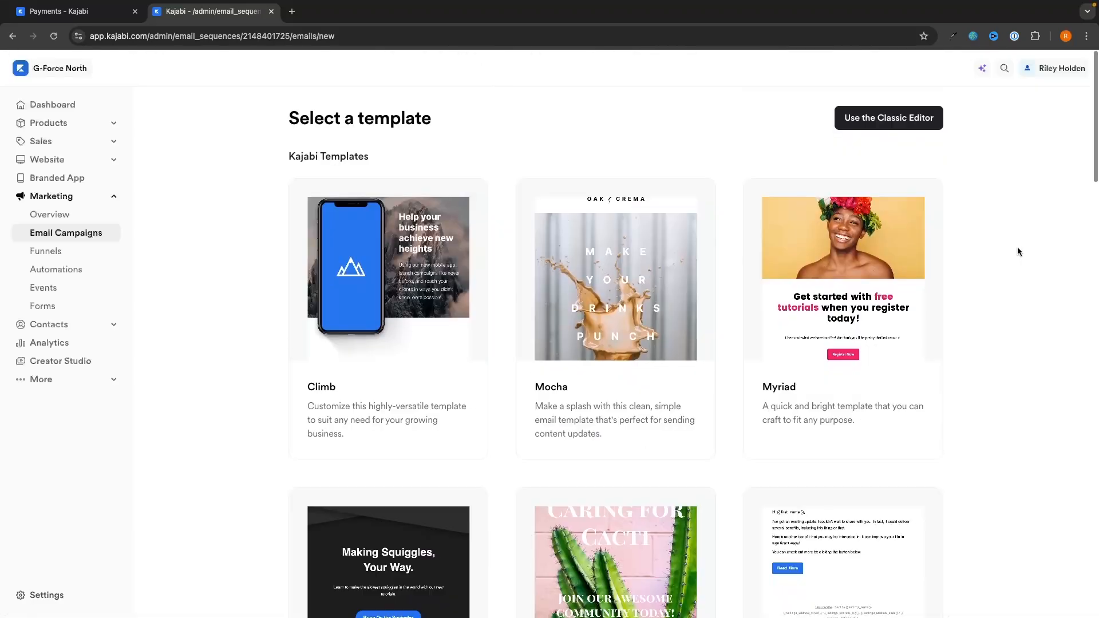
scroll(1017, 252, "down", 3)
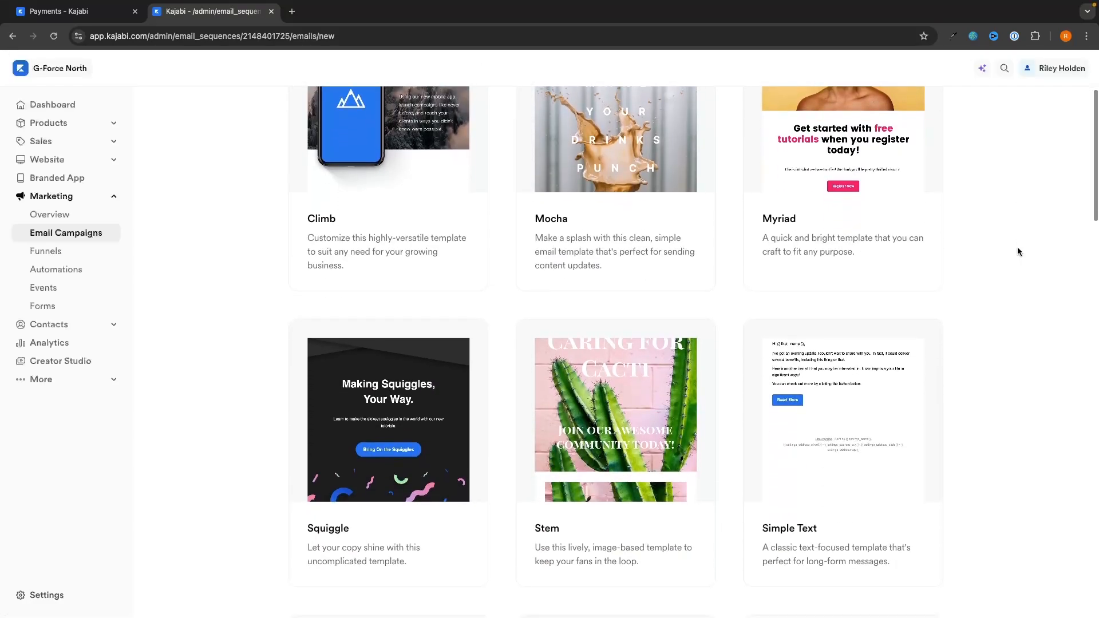
scroll(1017, 252, "down", 7)
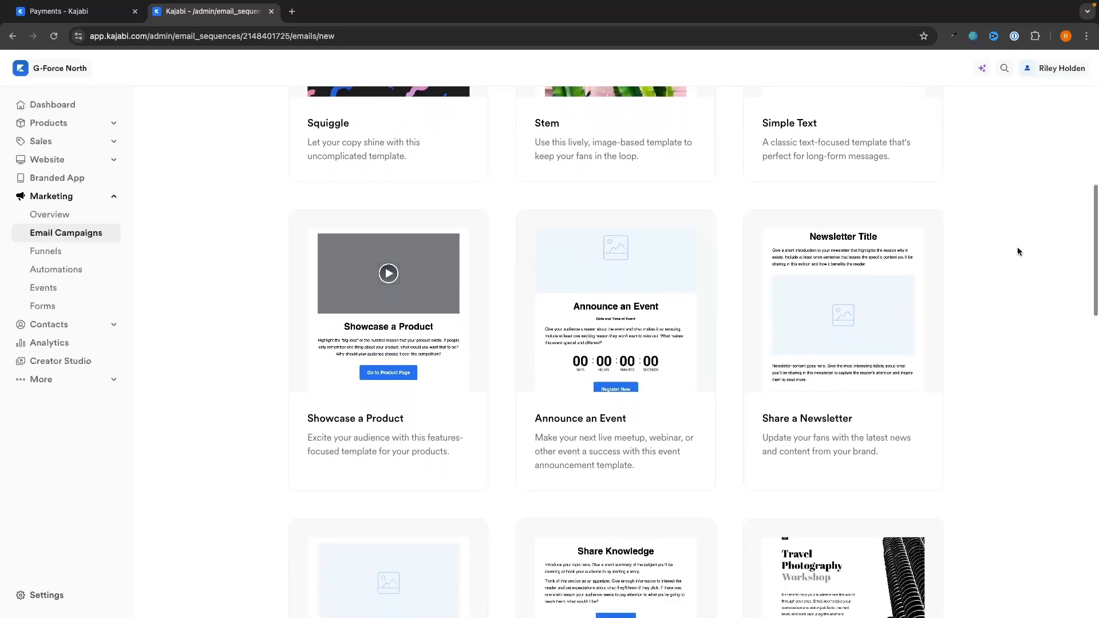
scroll(1017, 251, "up", 6)
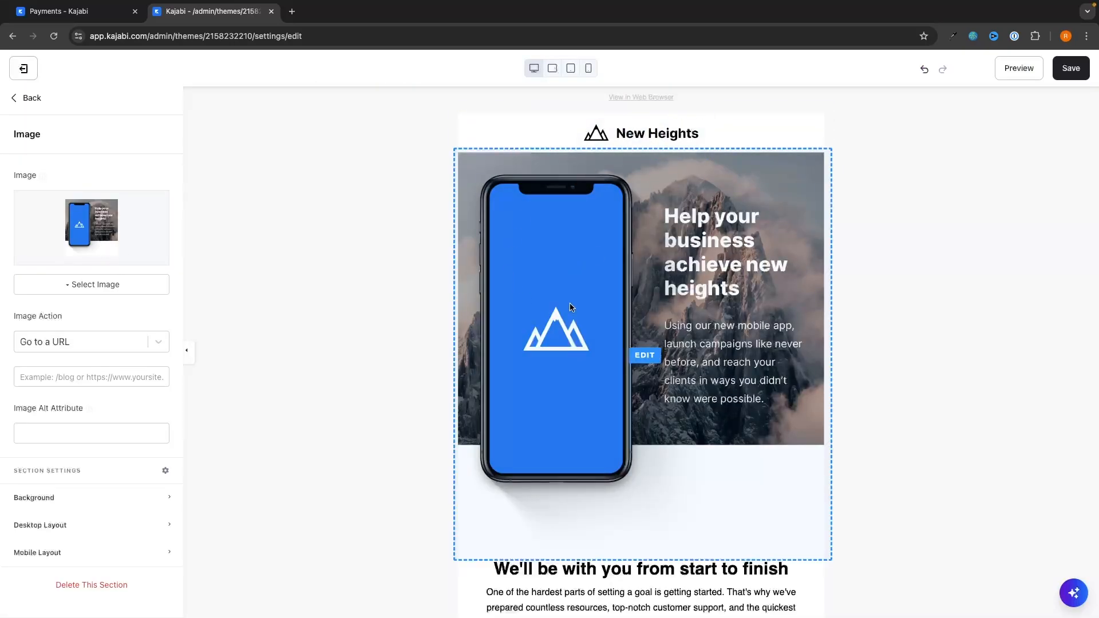
Open the email's text section below the phone image for editing and select its heading and opening words
scroll(569, 307, "down", 4)
left_click(624, 357)
left_click_drag(104, 362, 40, 249)
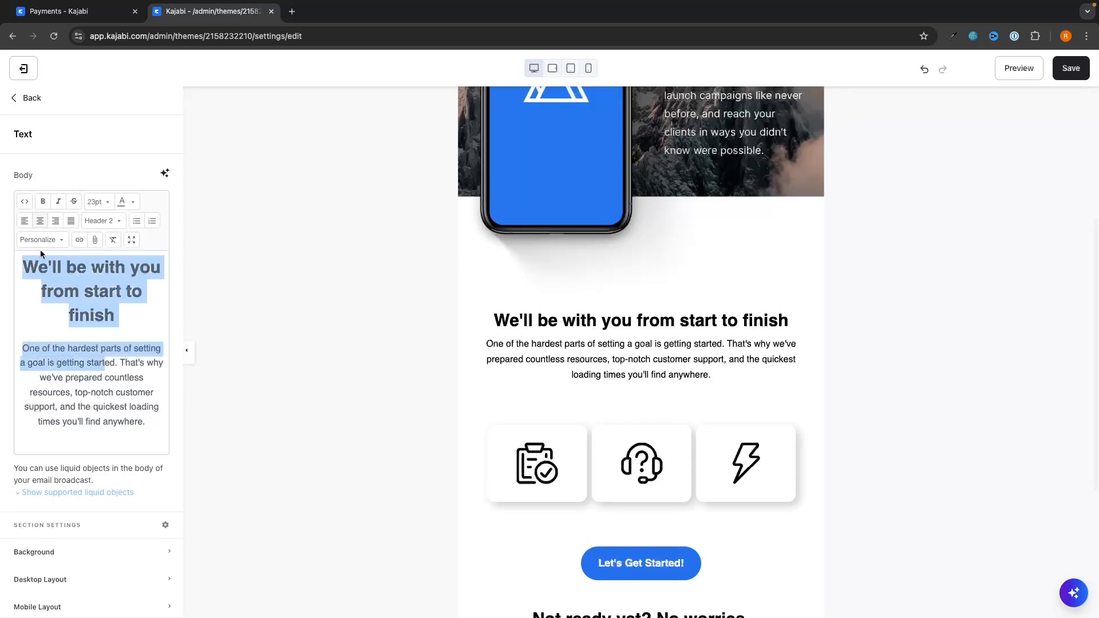
scroll(373, 328, "down", 2)
left_click(642, 346)
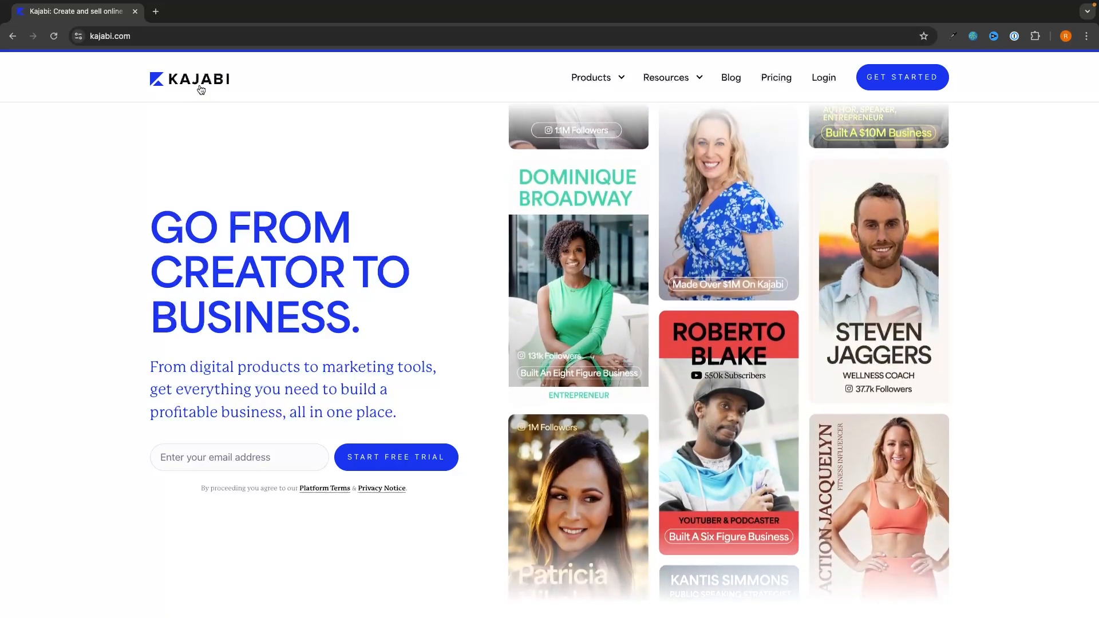
Open the Kajabi pricing page and bring up the trial sign-up form for the Basic plan
left_click(778, 77)
scroll(852, 265, "down", 1)
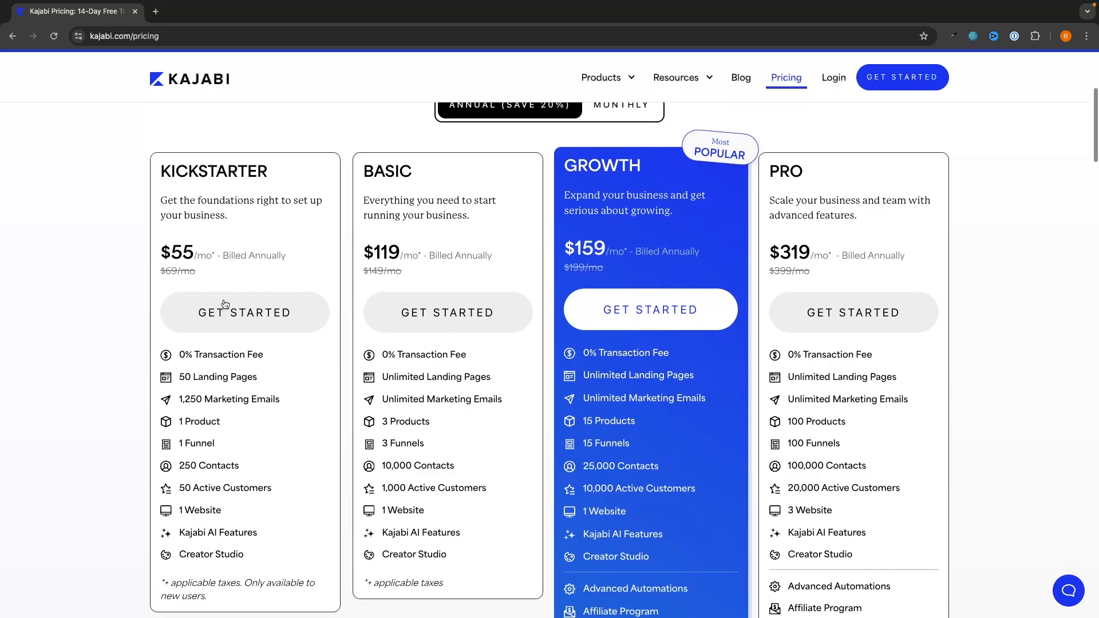
left_click(448, 321)
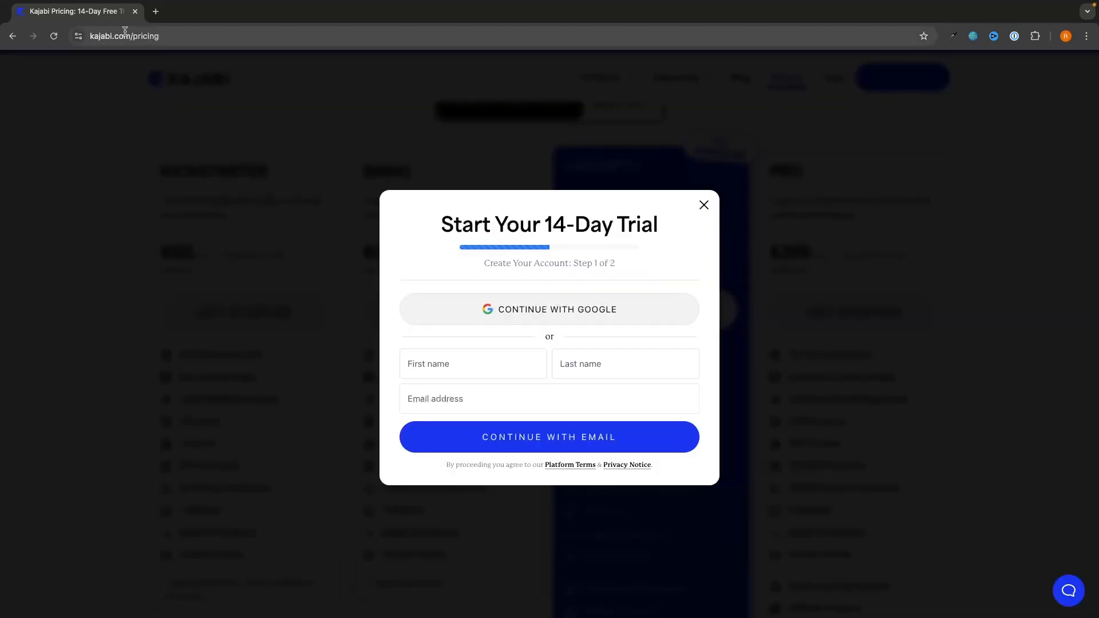
left_click_drag(441, 223, 661, 224)
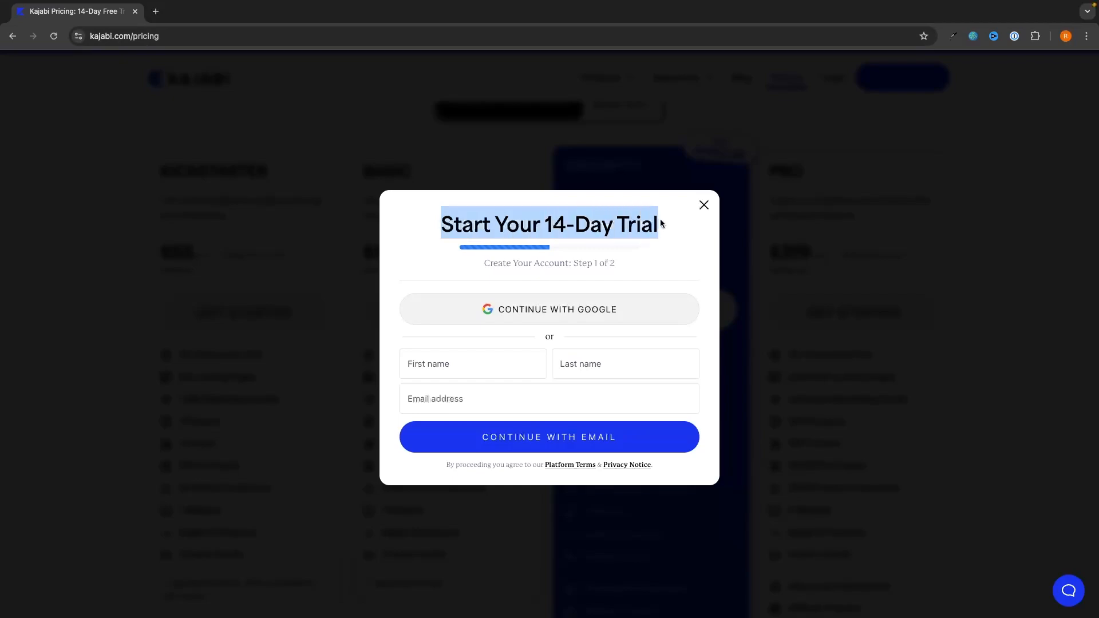
left_click(673, 236)
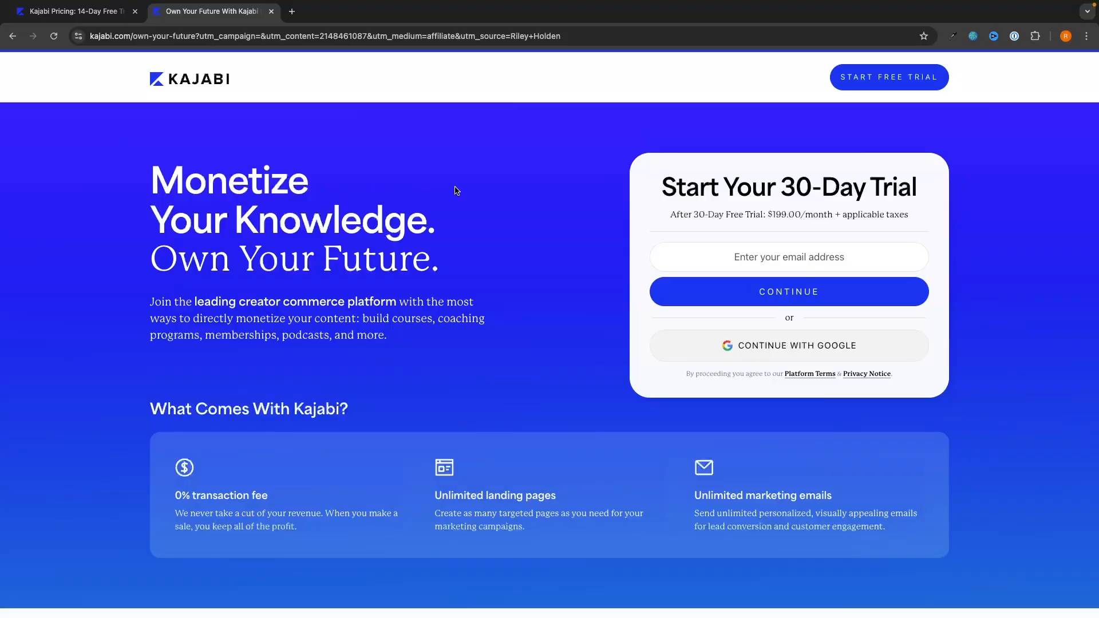
Start the 30-day trial by continuing the sign-up with a Google account
left_click_drag(680, 183, 916, 195)
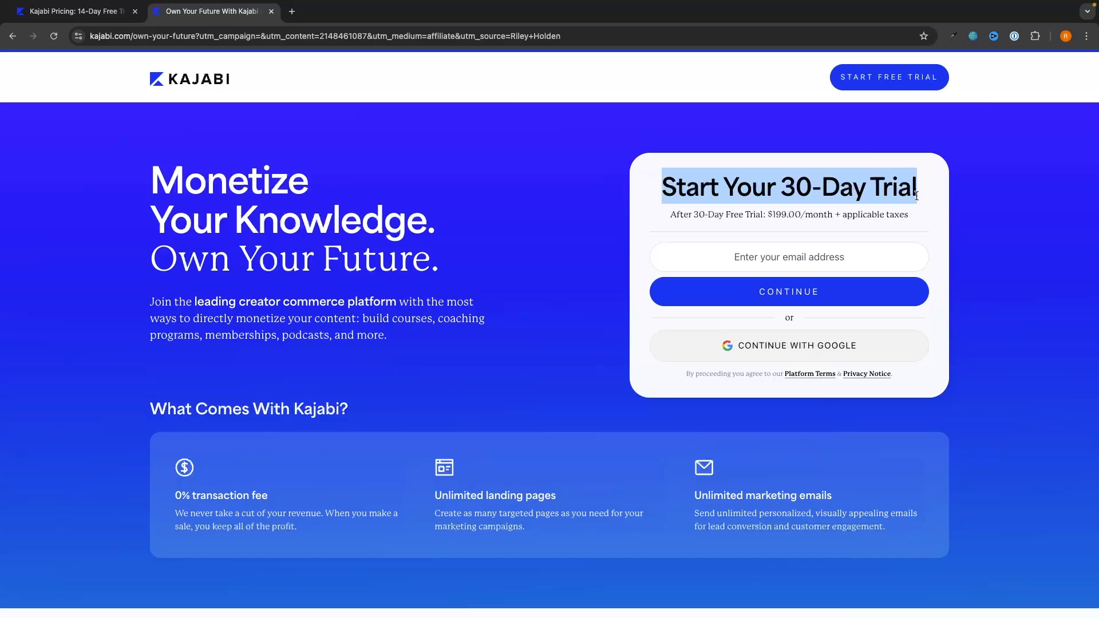
left_click(950, 198)
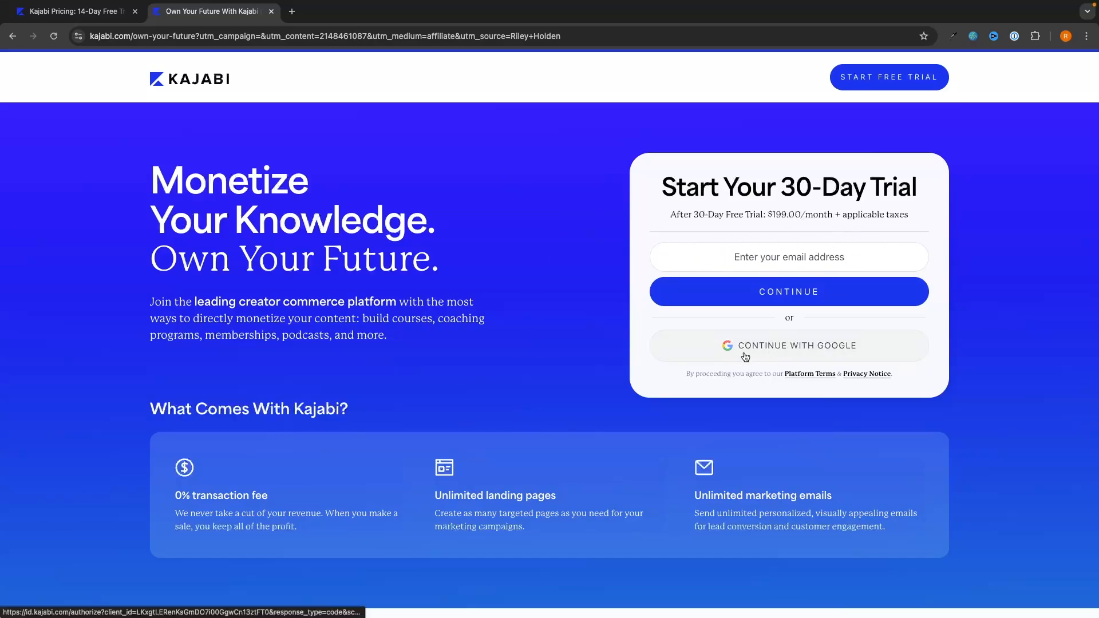
left_click(793, 356)
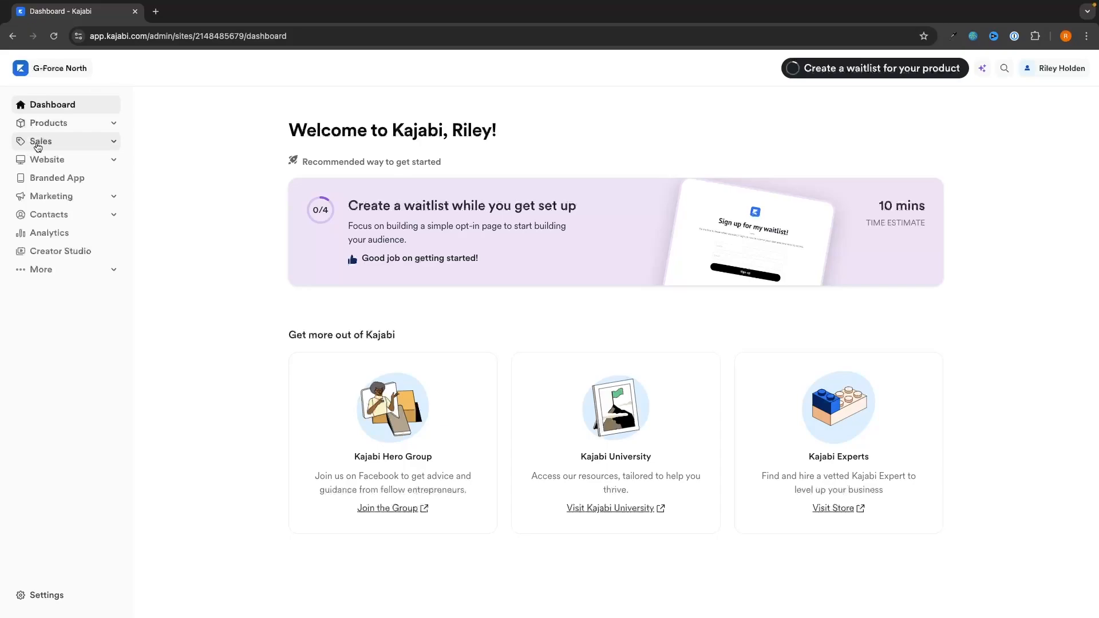
Open the sales payments area and start connecting Kajabi Payments as the payment provider
left_click(58, 147)
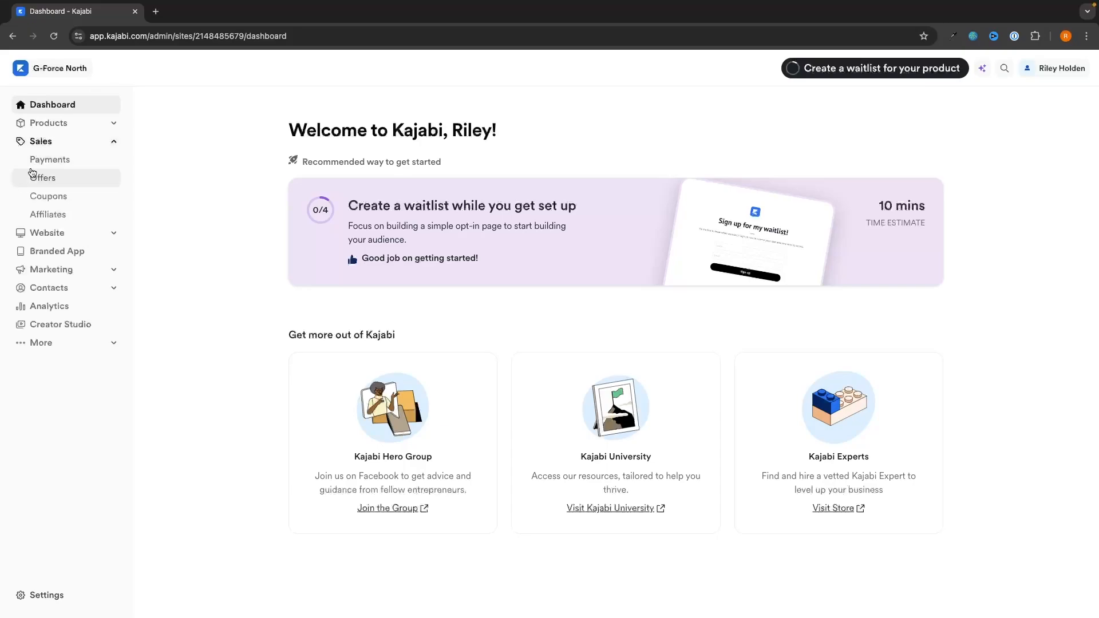
left_click(49, 163)
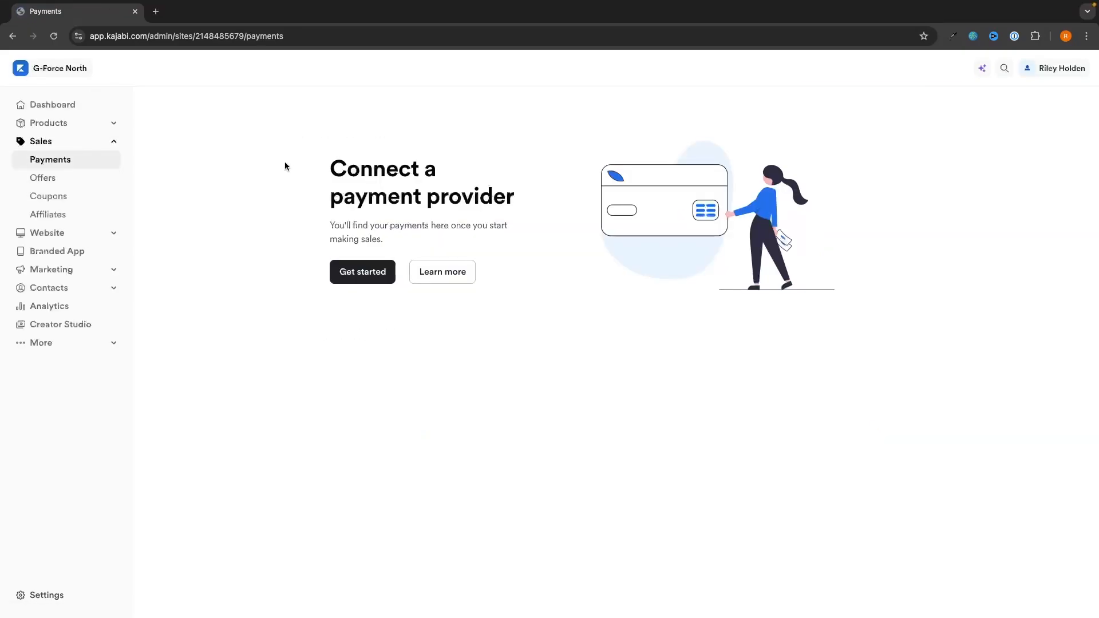
left_click_drag(285, 166, 512, 199)
left_click(529, 204)
left_click(352, 276)
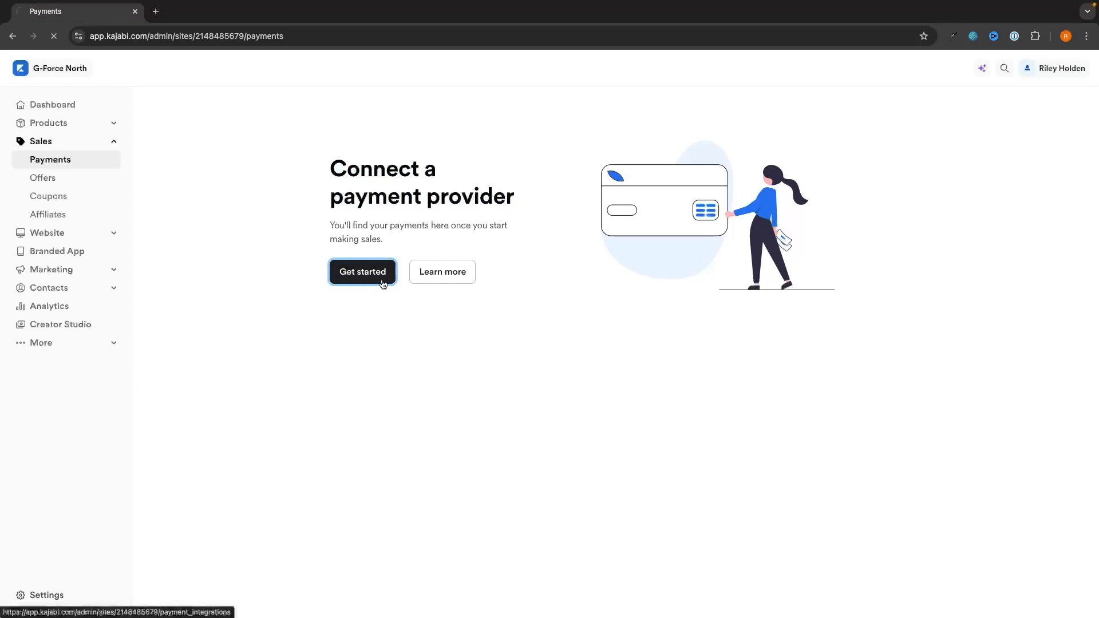
left_click_drag(310, 180, 568, 187)
left_click(569, 187)
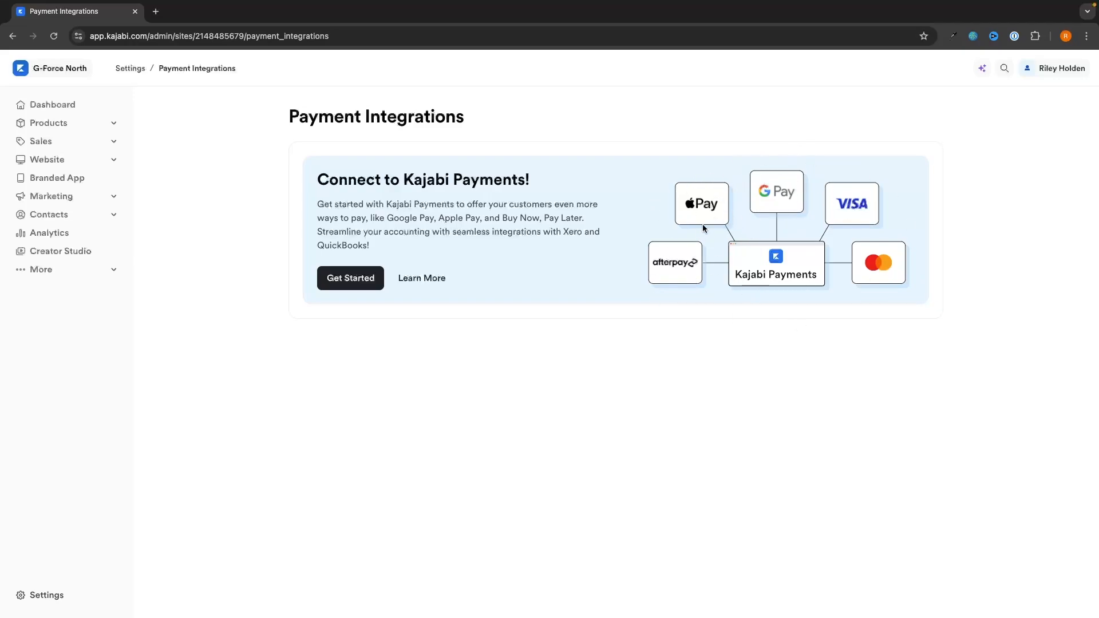
left_click(347, 280)
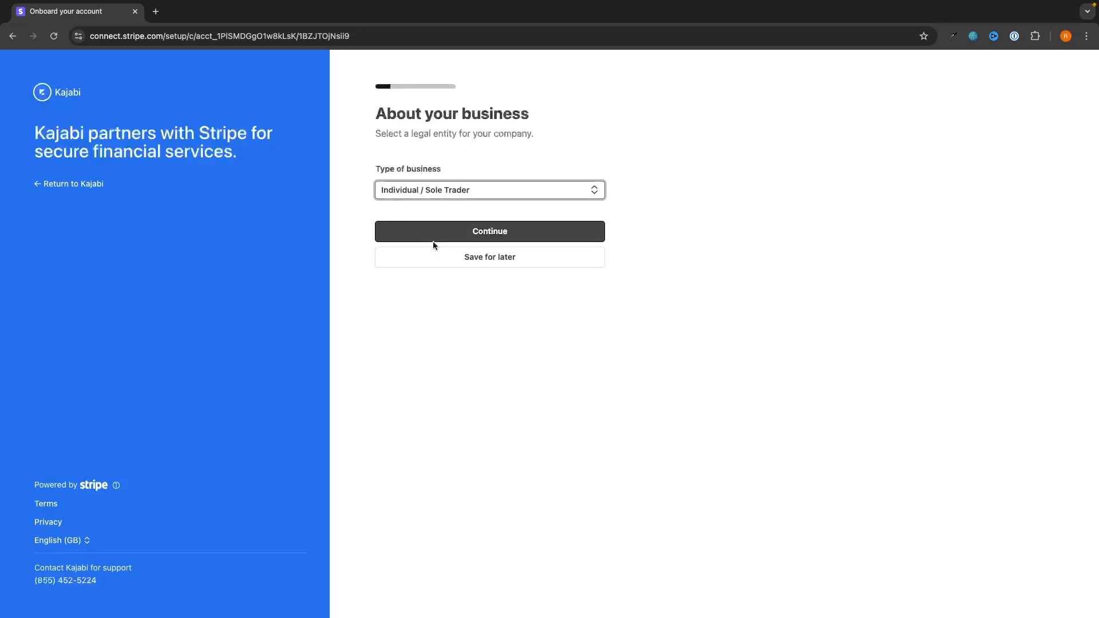
Continue the Stripe onboarding as Individual / Sole Trader and accept the Kajabi Payments terms to proceed to the bank account form
left_click(487, 233)
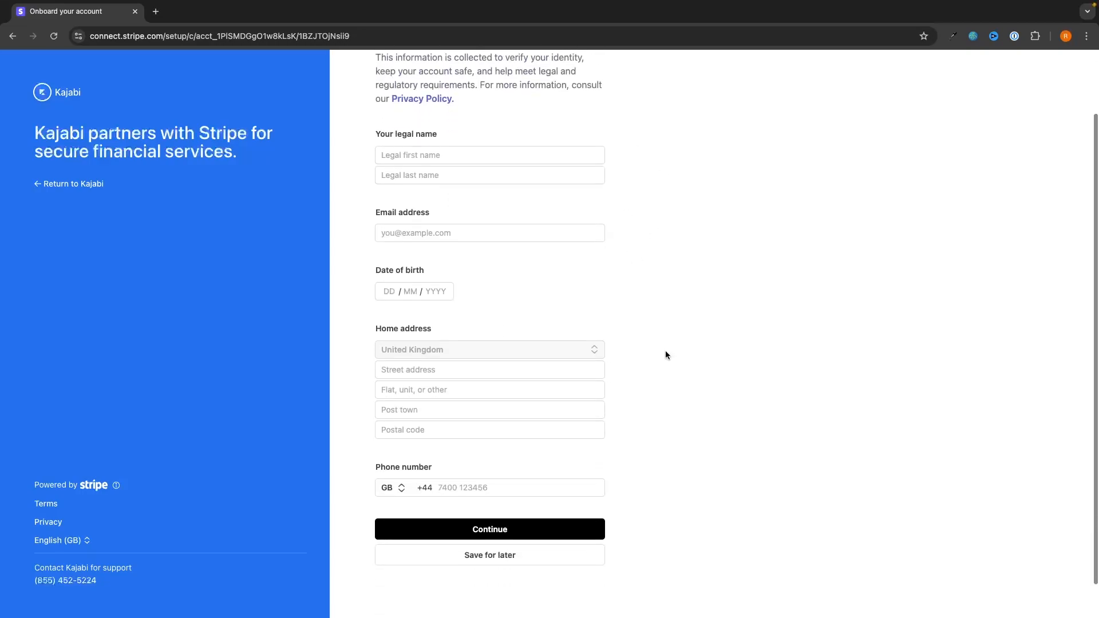
scroll(634, 294, "down", 1)
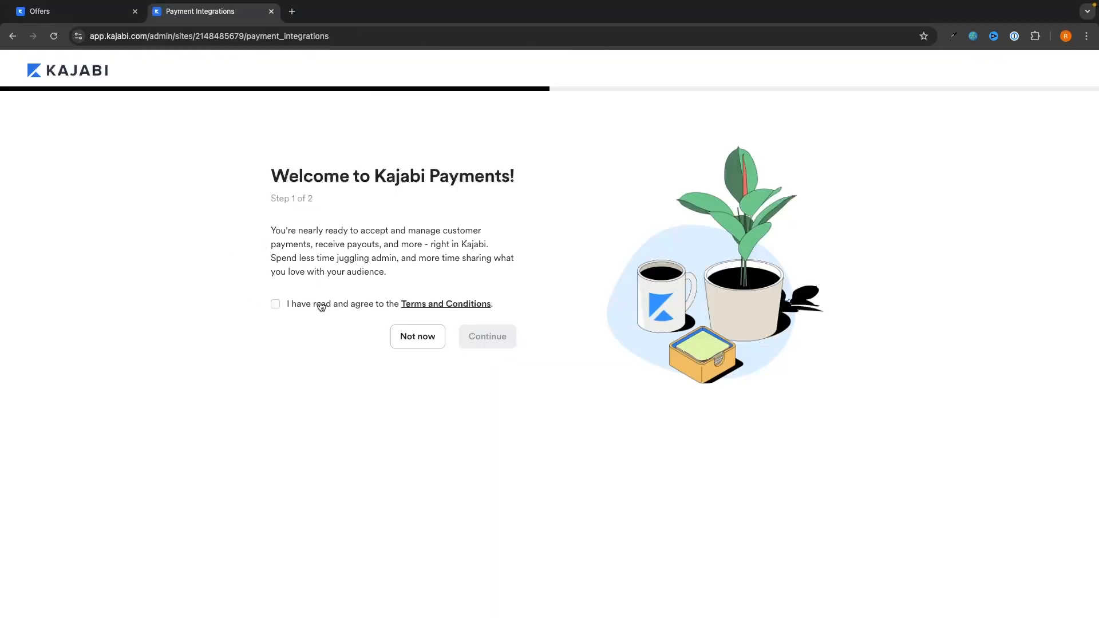
left_click(321, 306)
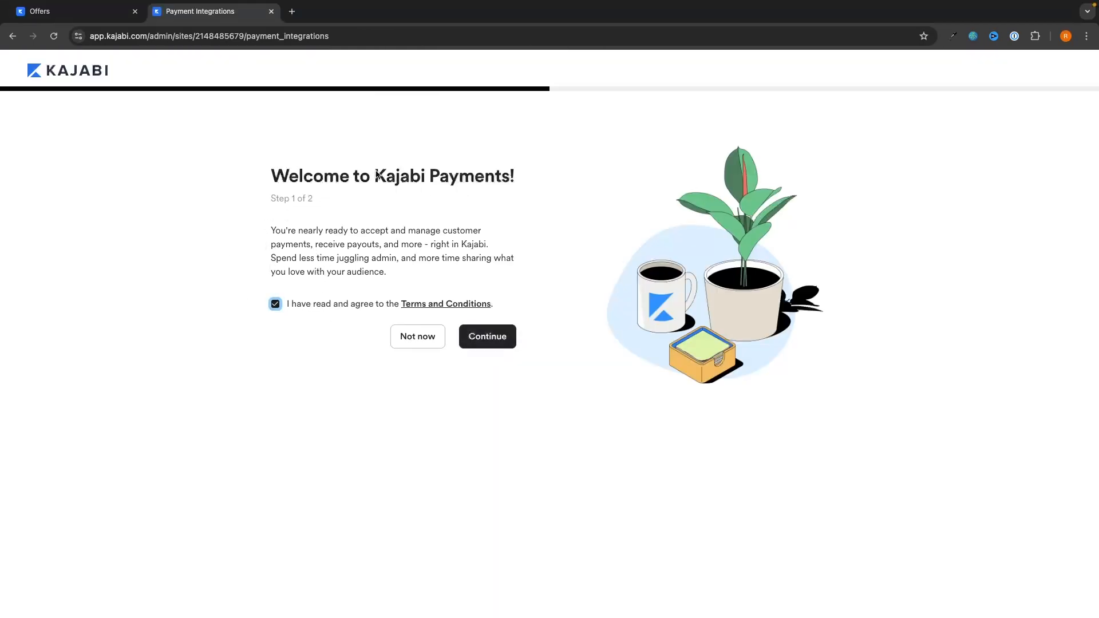
left_click(489, 337)
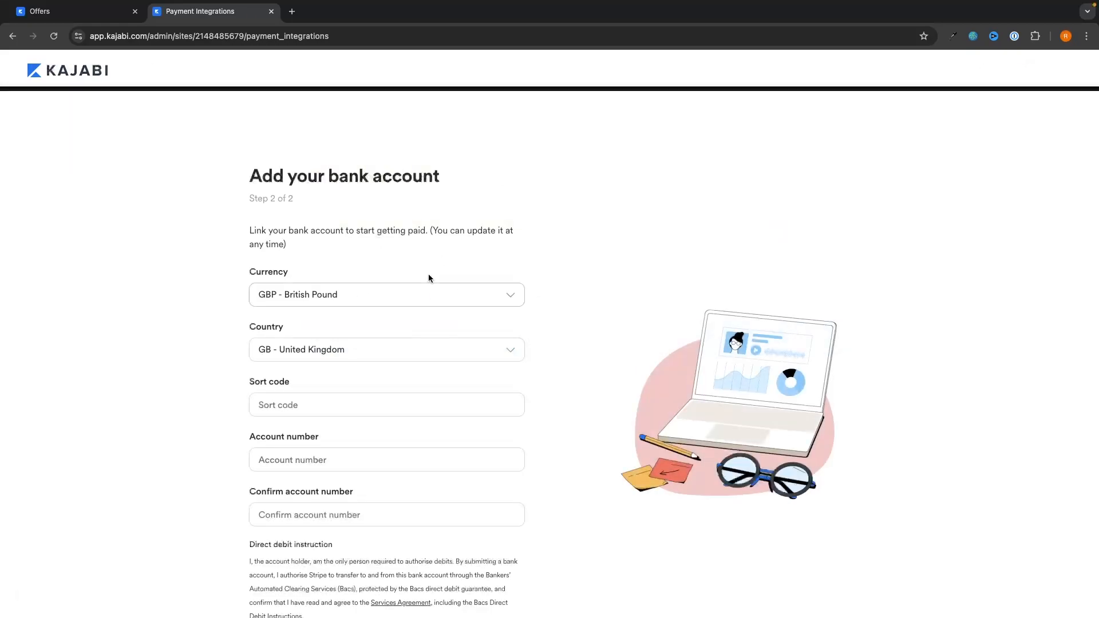
scroll(476, 328, "down", 3)
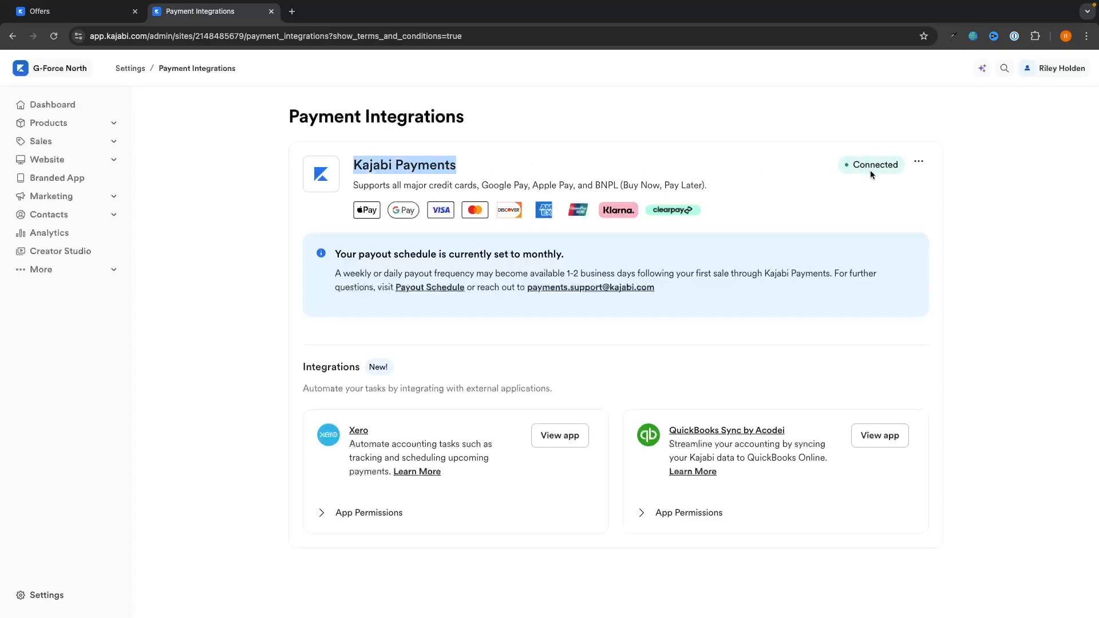
Open the sales payments overview and examine its revenue chart, payout balance, subscriptions, multi-payments and recent transactions
left_click(91, 148)
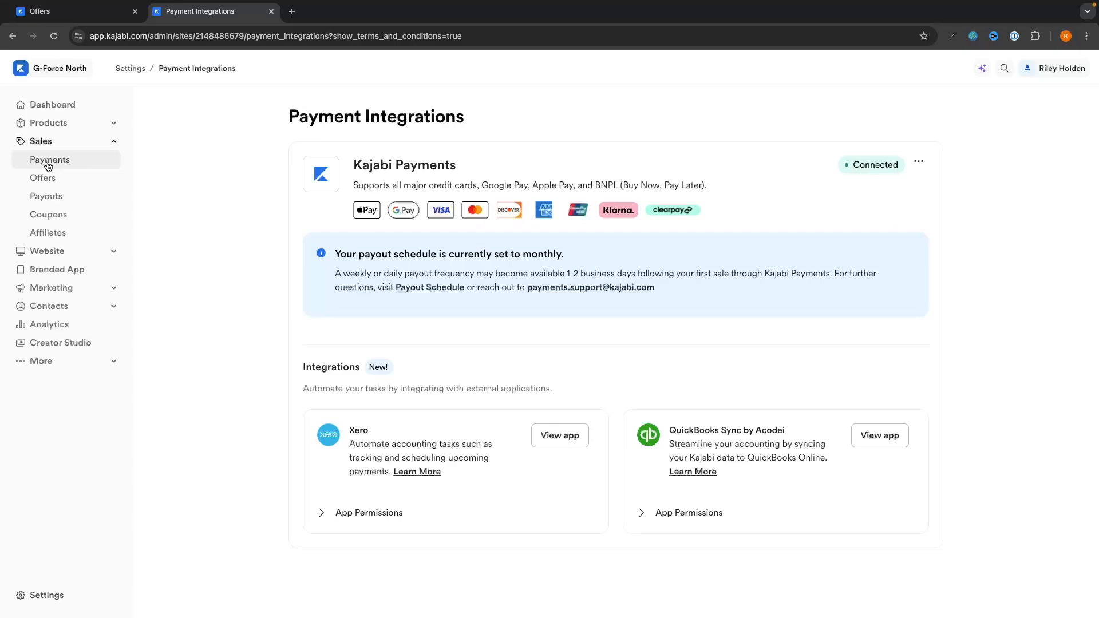
left_click(49, 161)
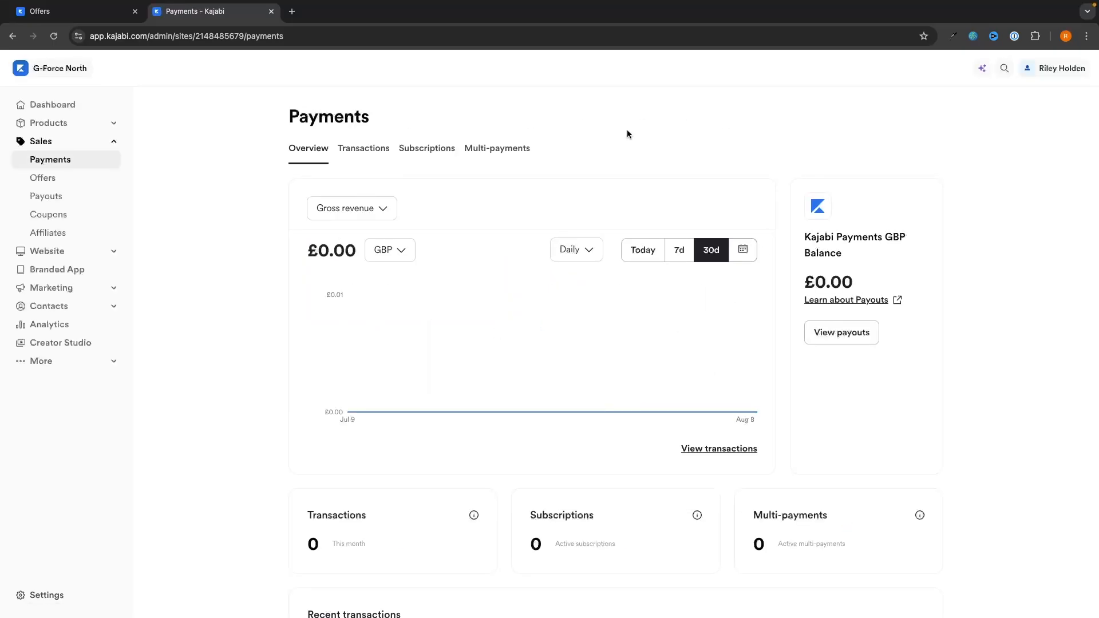
scroll(346, 337, "down", 1)
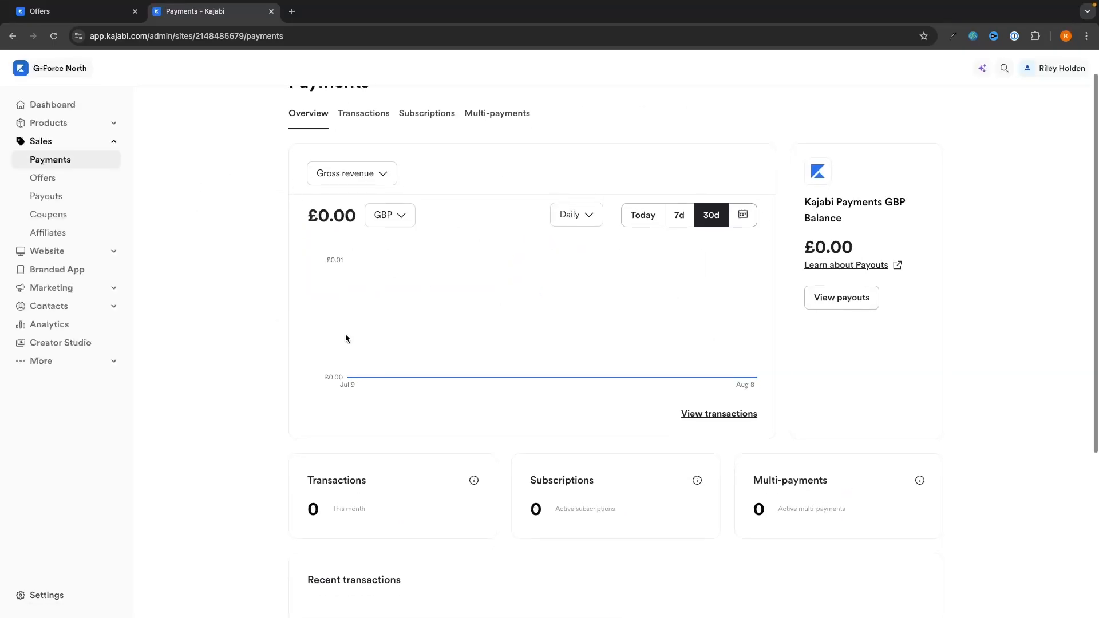
scroll(351, 245, "up", 1)
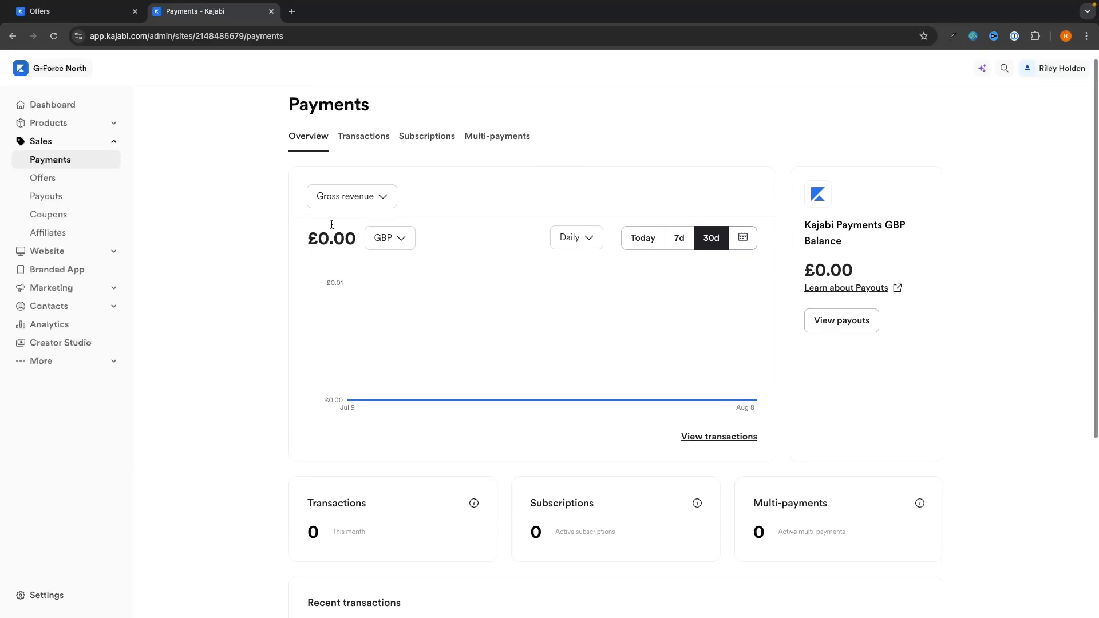
scroll(282, 286, "down", 3)
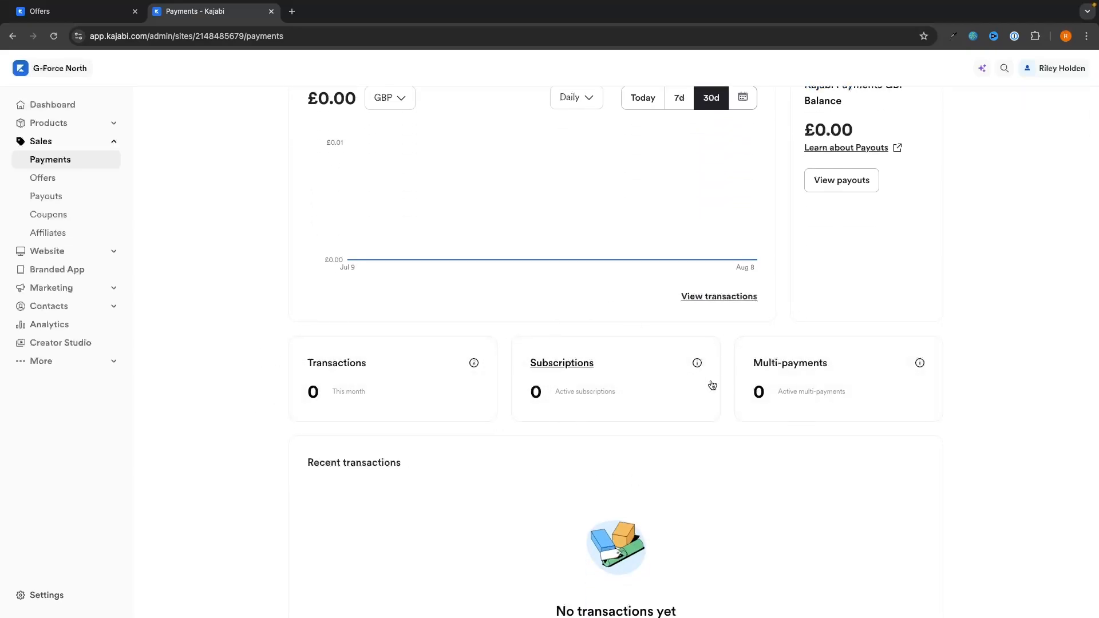
scroll(744, 394, "up", 1)
scroll(782, 344, "down", 3)
scroll(589, 371, "up", 5)
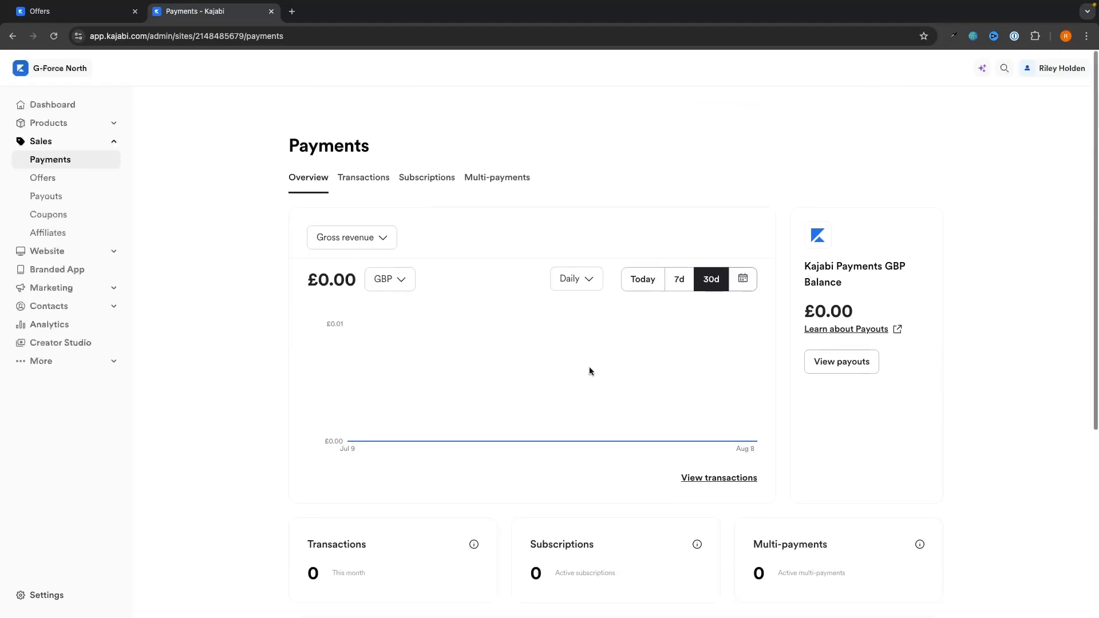
scroll(743, 247, "down", 1)
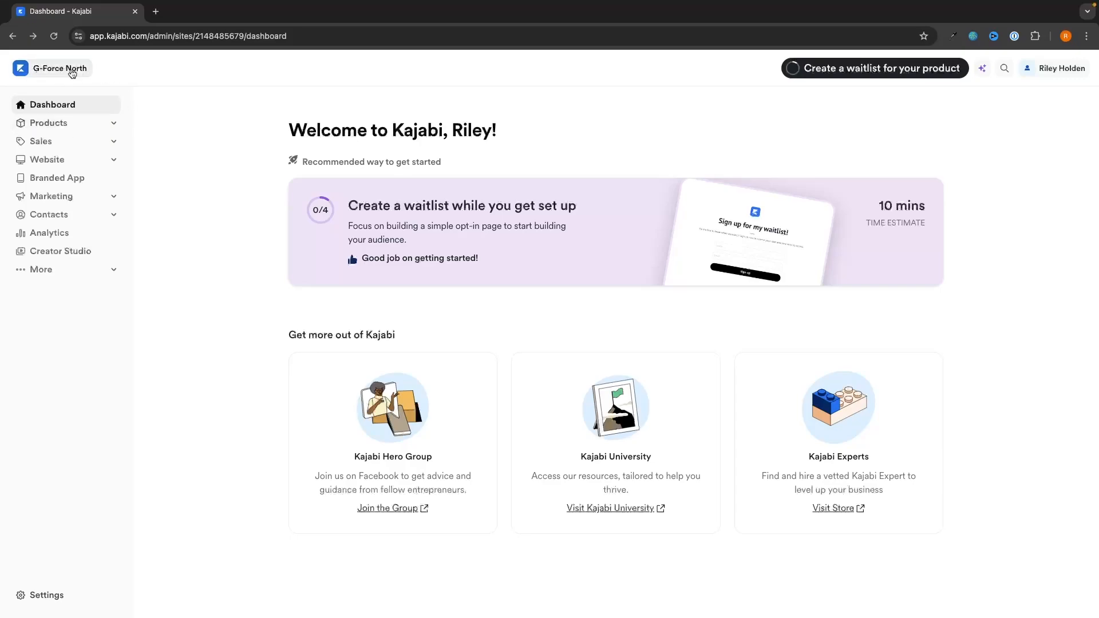
Open the Courses area and start a new course, bringing up its details form
left_click(115, 124)
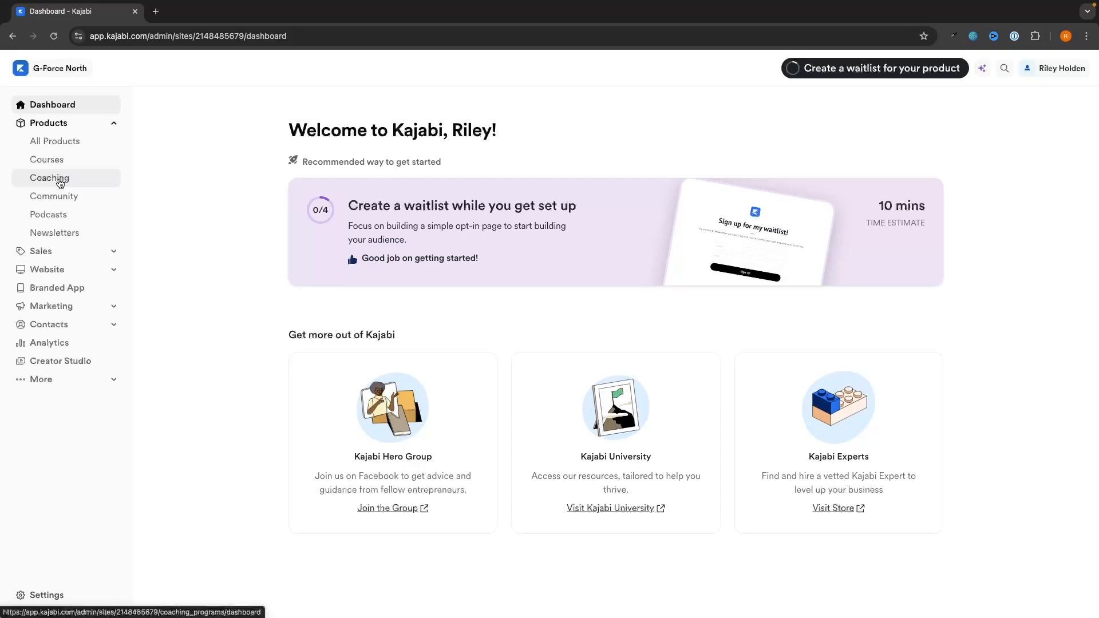
left_click(39, 165)
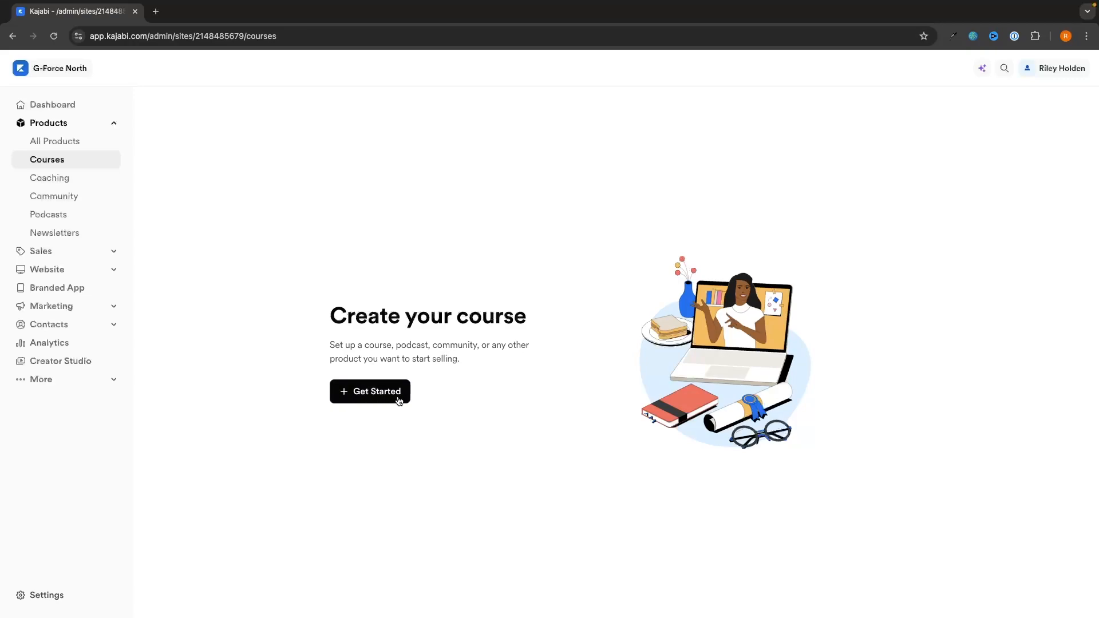
left_click(380, 395)
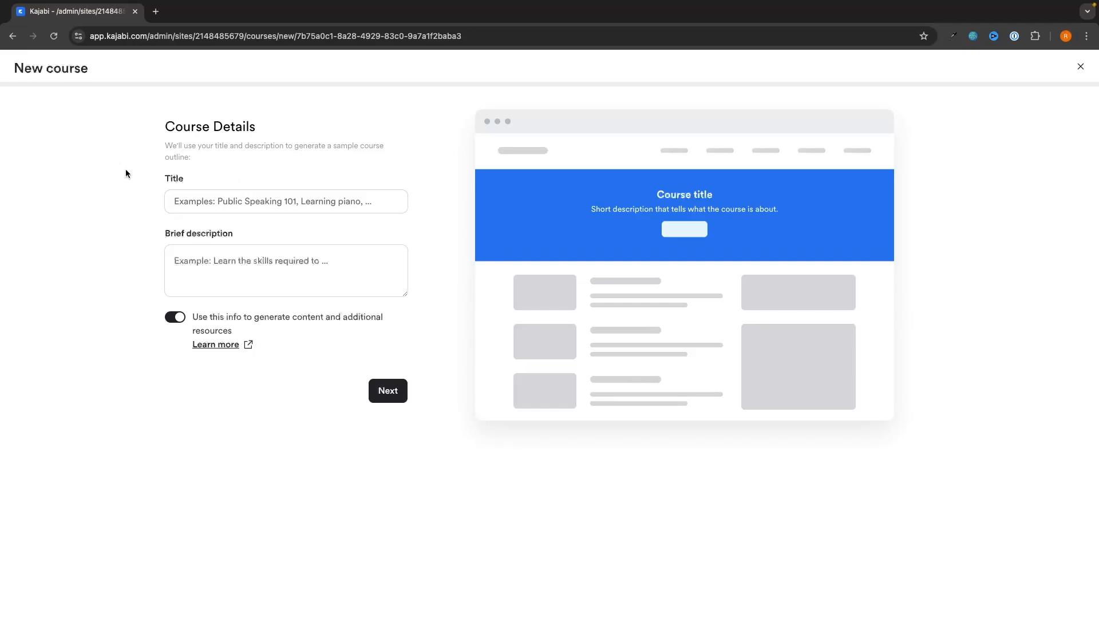
left_click_drag(166, 128, 299, 128)
left_click(301, 129)
left_click(176, 201)
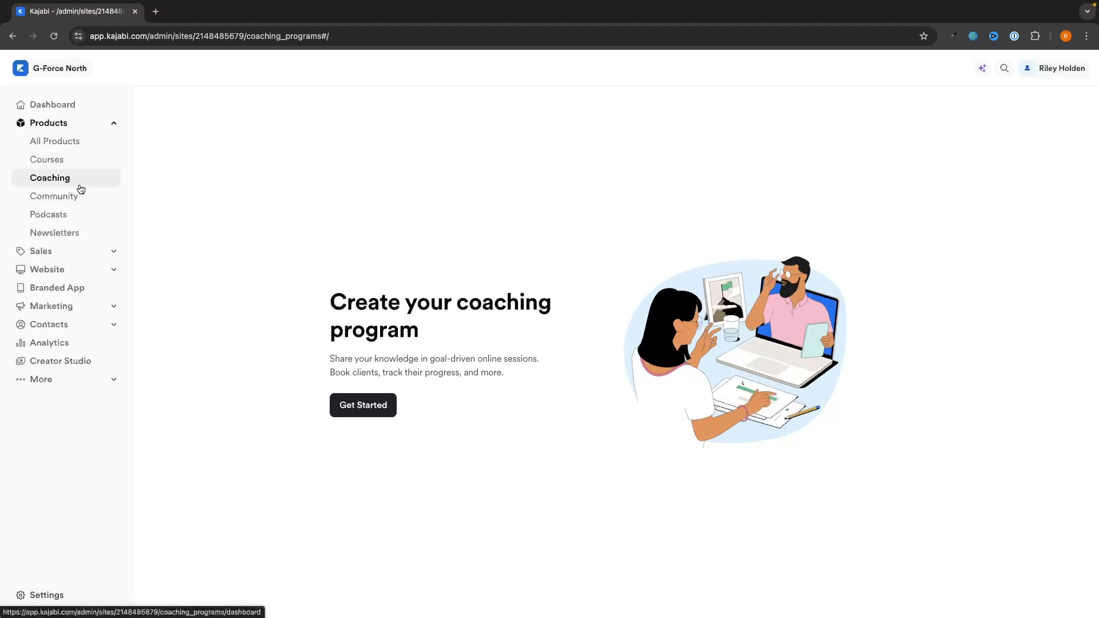
Start a new coaching program, look over its title, coach name and description fields, and return to the product types
left_click(362, 406)
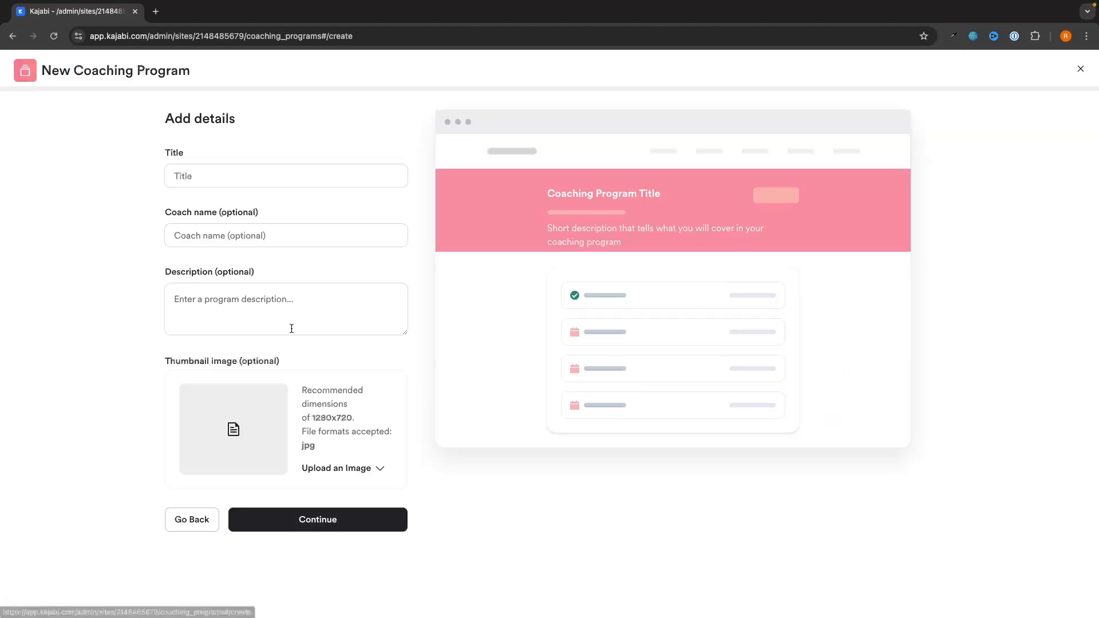
left_click(188, 175)
left_click(211, 235)
left_click(228, 309)
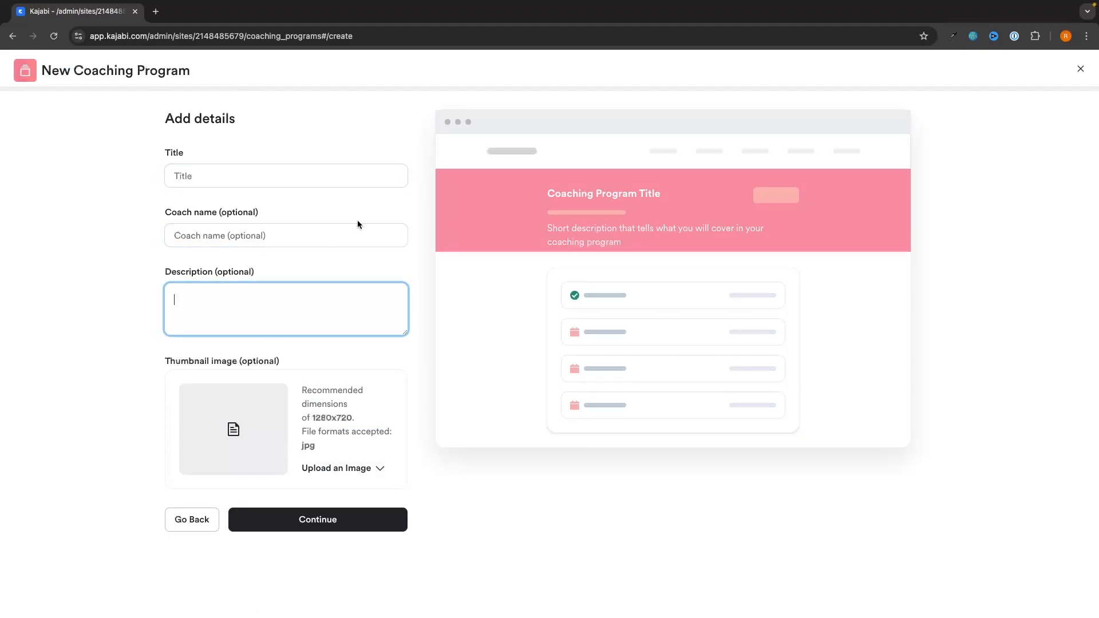
left_click(191, 519)
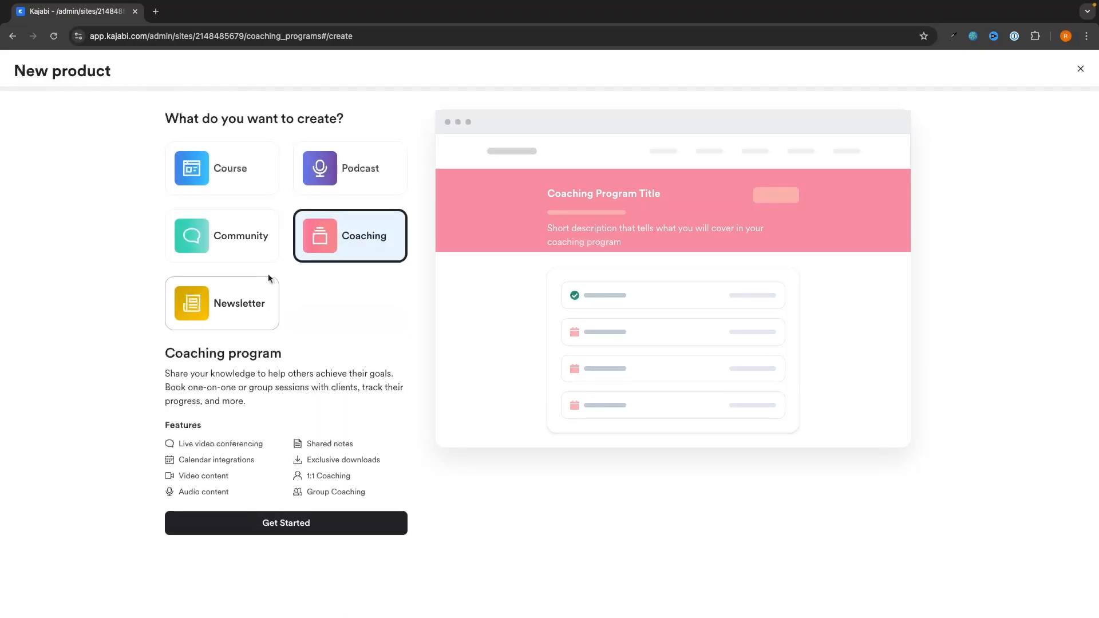
View the details form for a new community product and go back out of it
left_click(221, 242)
left_click(294, 520)
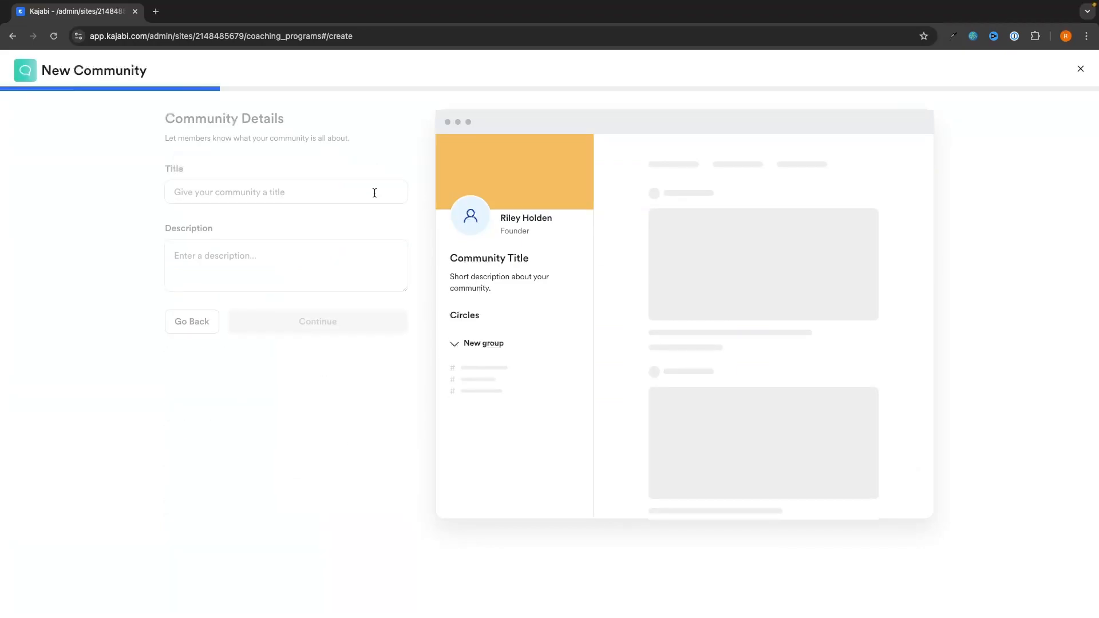
left_click(189, 322)
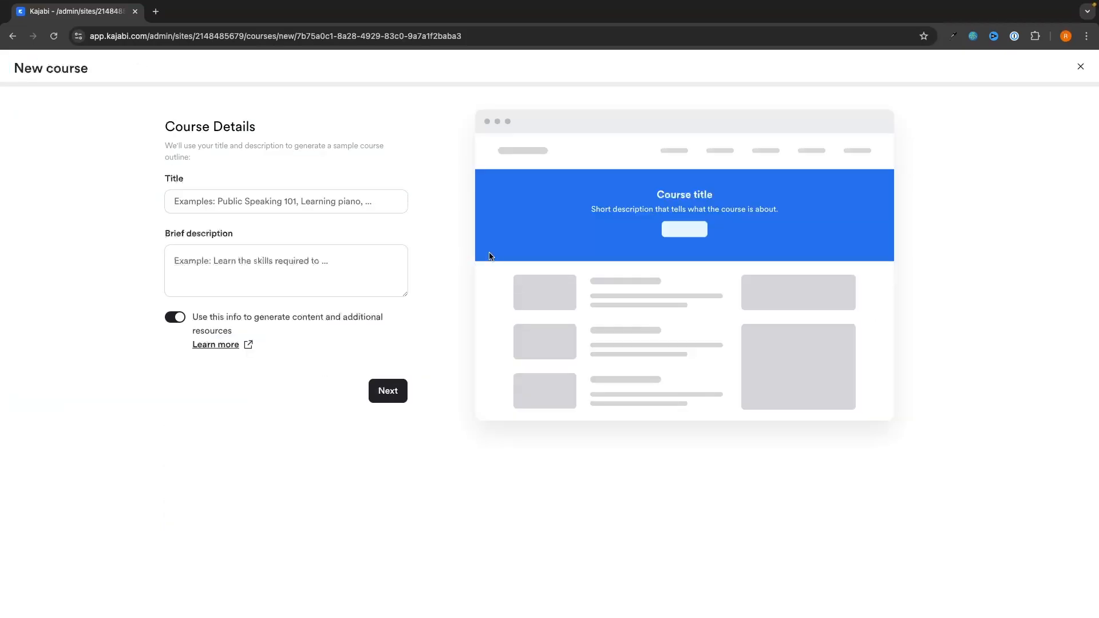
Title the new course "Instagram Growth Mastery"
left_click_drag(145, 135, 303, 129)
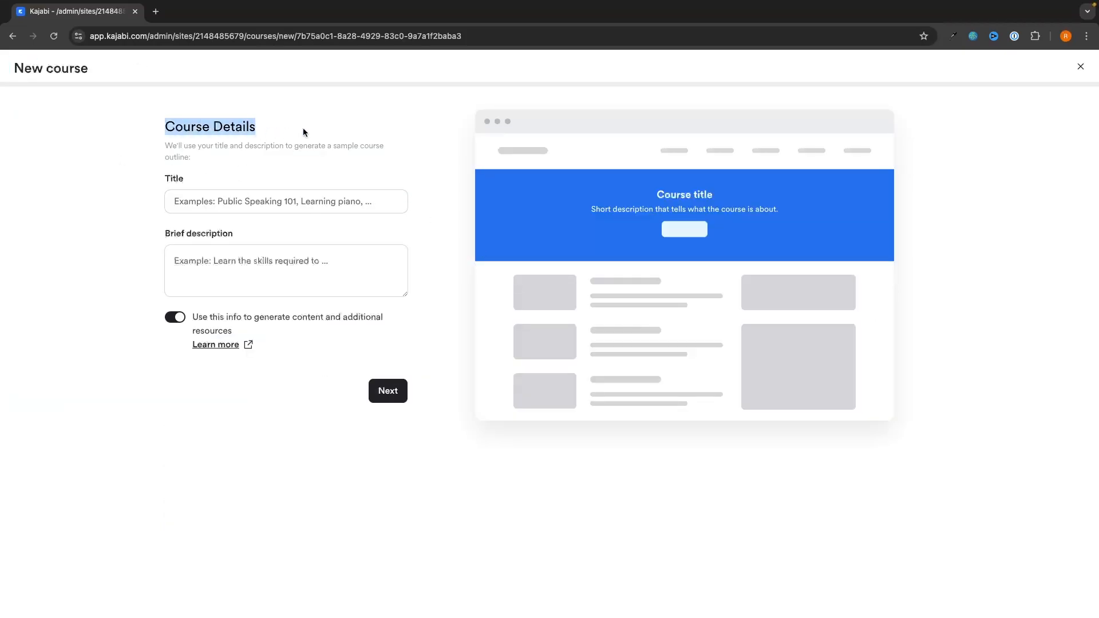
left_click(135, 132)
left_click(183, 202)
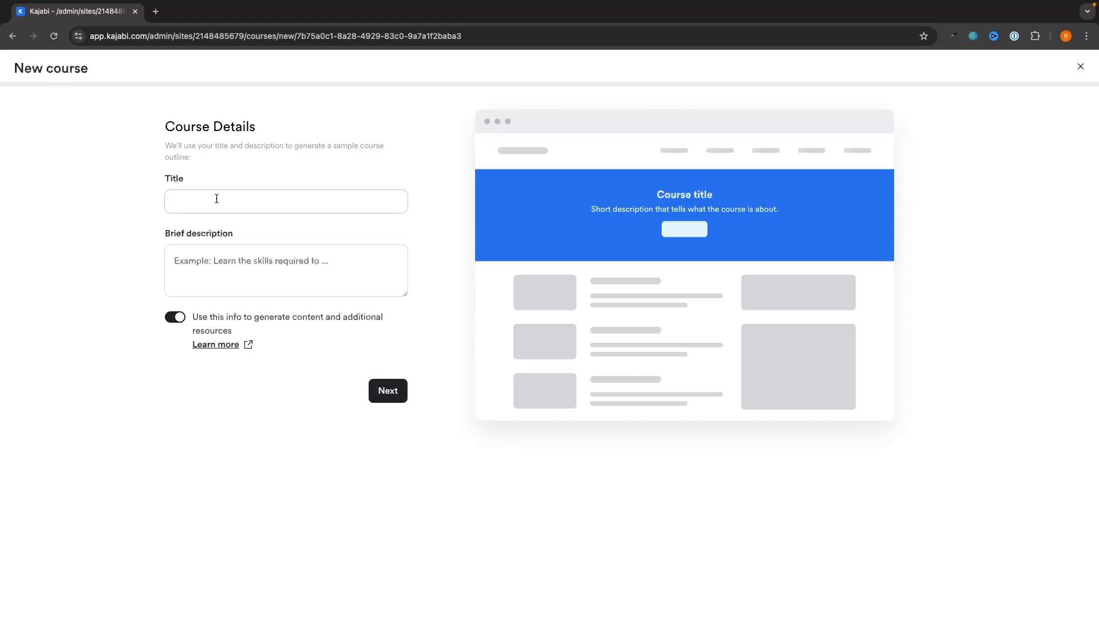
type("Instagram Growth Mastery")
left_click(297, 194)
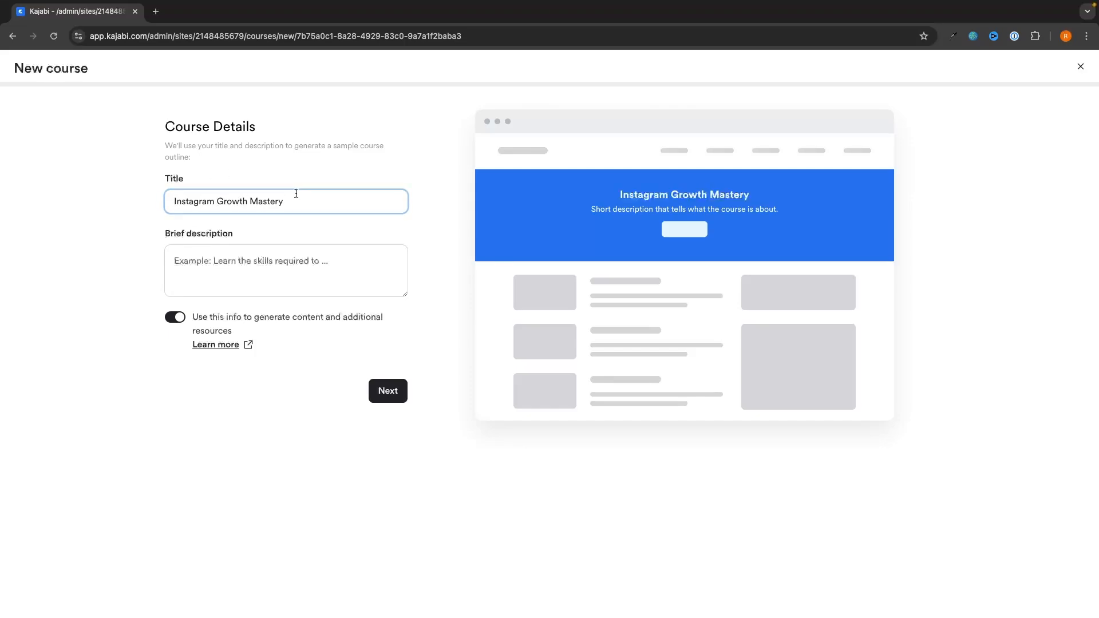
Enter the description "A complete guide showing you how to get your first 50,000 followers on Instagram and monetize your audience." and switch off content generation
left_click_drag(181, 238, 238, 233)
left_click(252, 233)
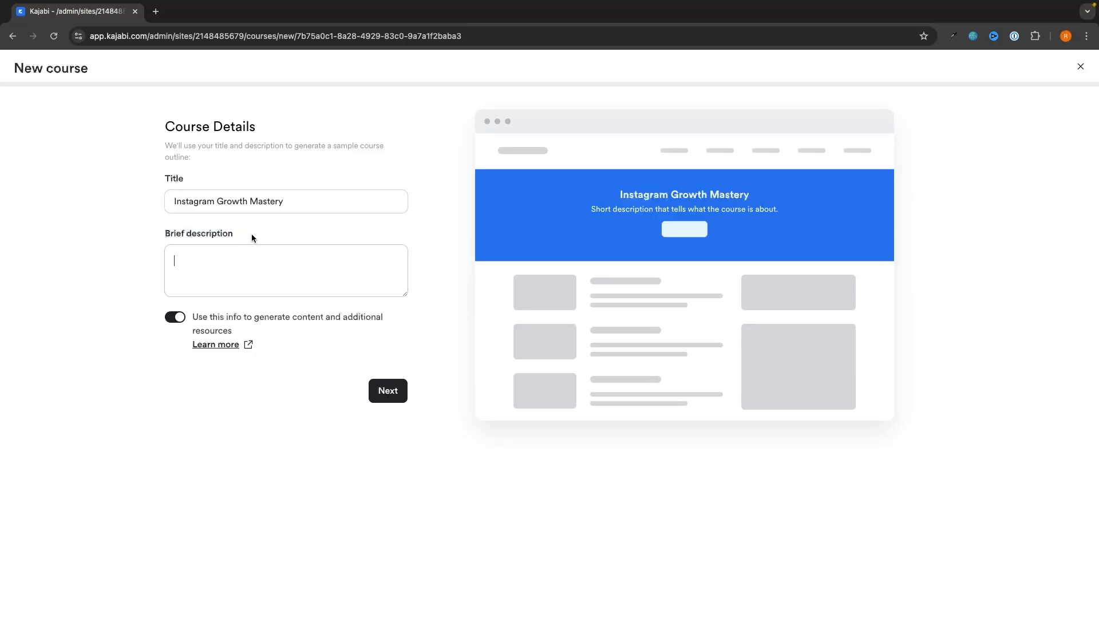
type("A complete guide showing you how to get your first 50,000 followers on Instagram and monetize your audience.")
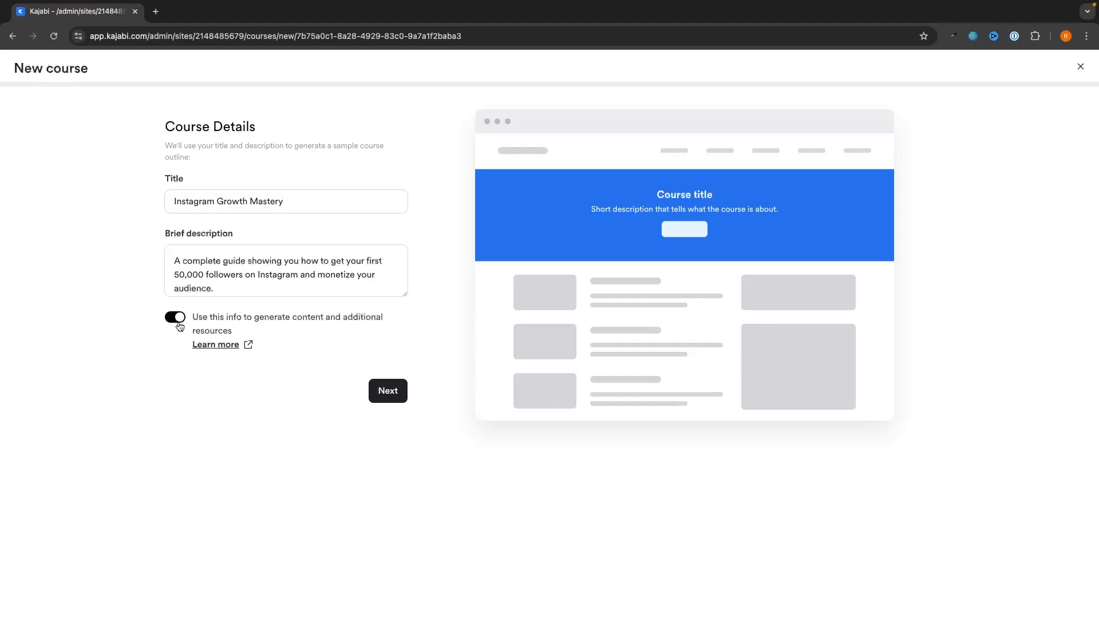
left_click(178, 320)
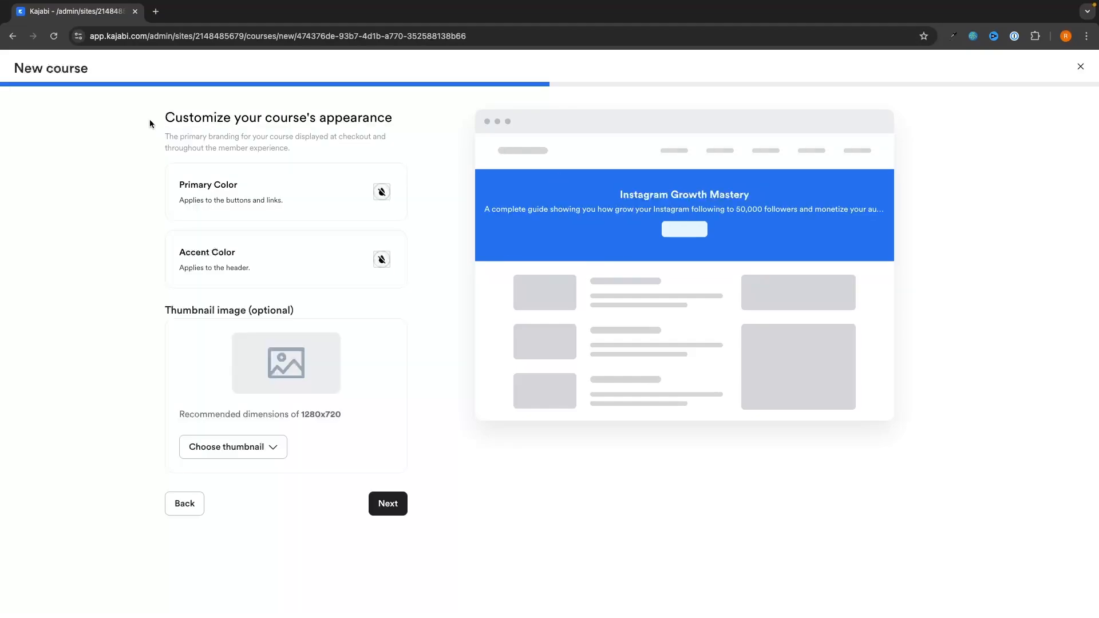
Set the course's primary color, used for buttons and links, to the light blue swatch
left_click_drag(149, 120, 436, 120)
left_click(440, 120)
left_click_drag(173, 186, 288, 189)
left_click_drag(177, 247, 265, 252)
left_click(243, 228)
left_click_drag(185, 207, 297, 205)
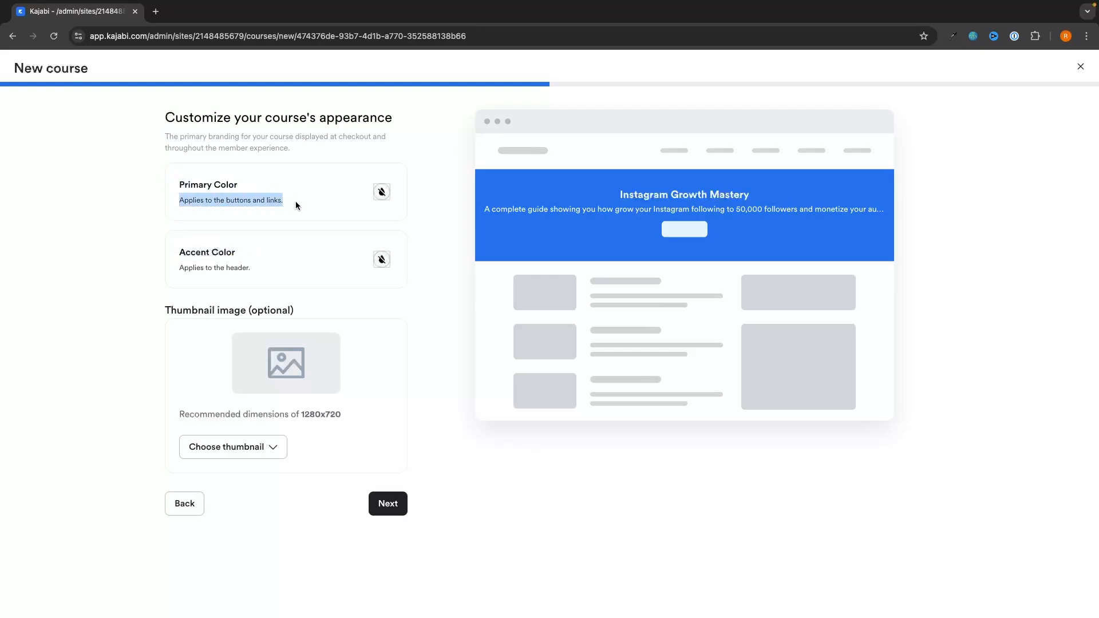
left_click(692, 240)
left_click(381, 192)
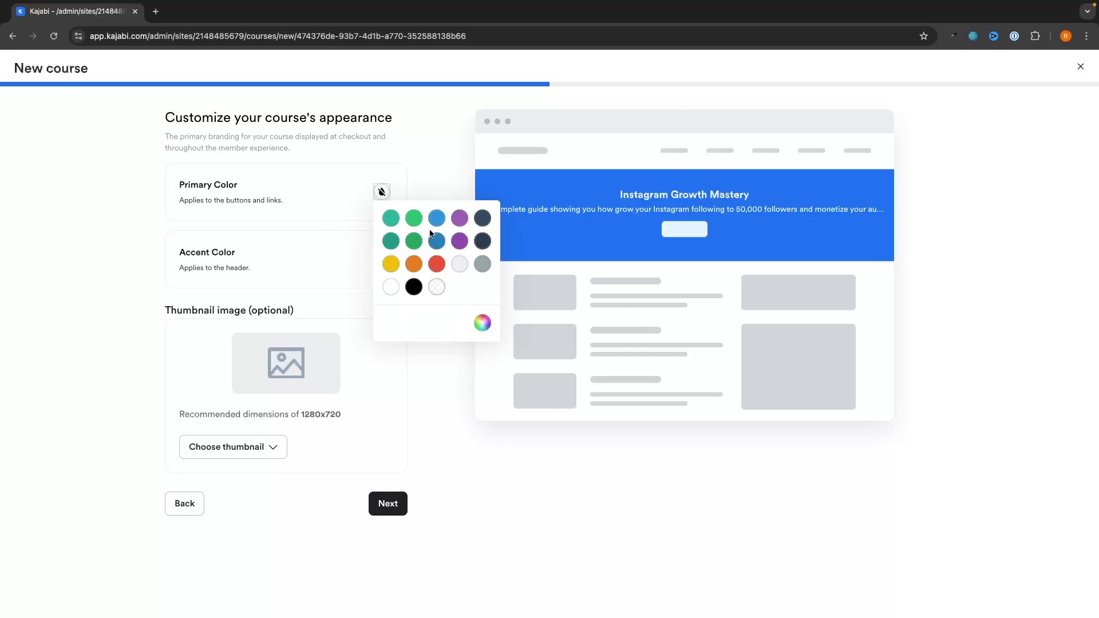
left_click(436, 220)
left_click(374, 219)
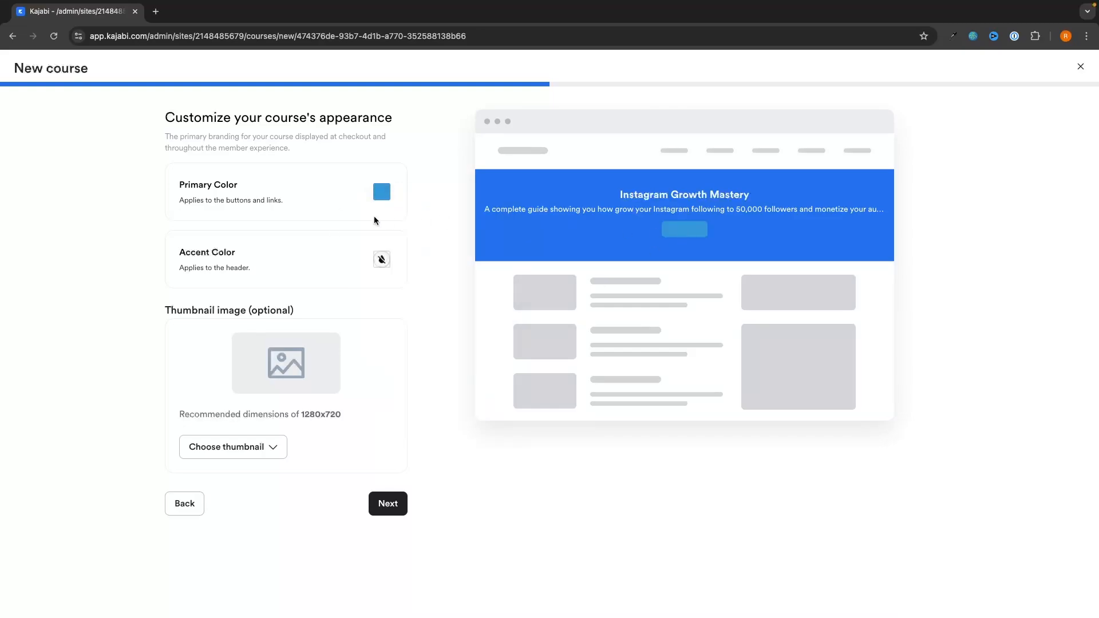
Set the course's accent color, used for the header, to black
left_click(382, 260)
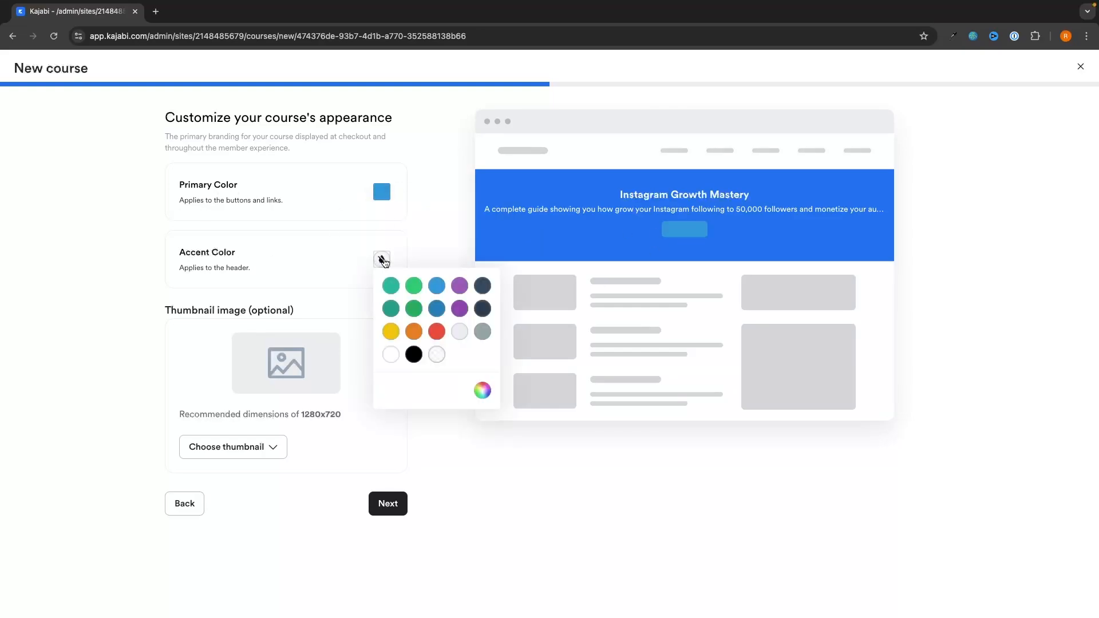
left_click(412, 356)
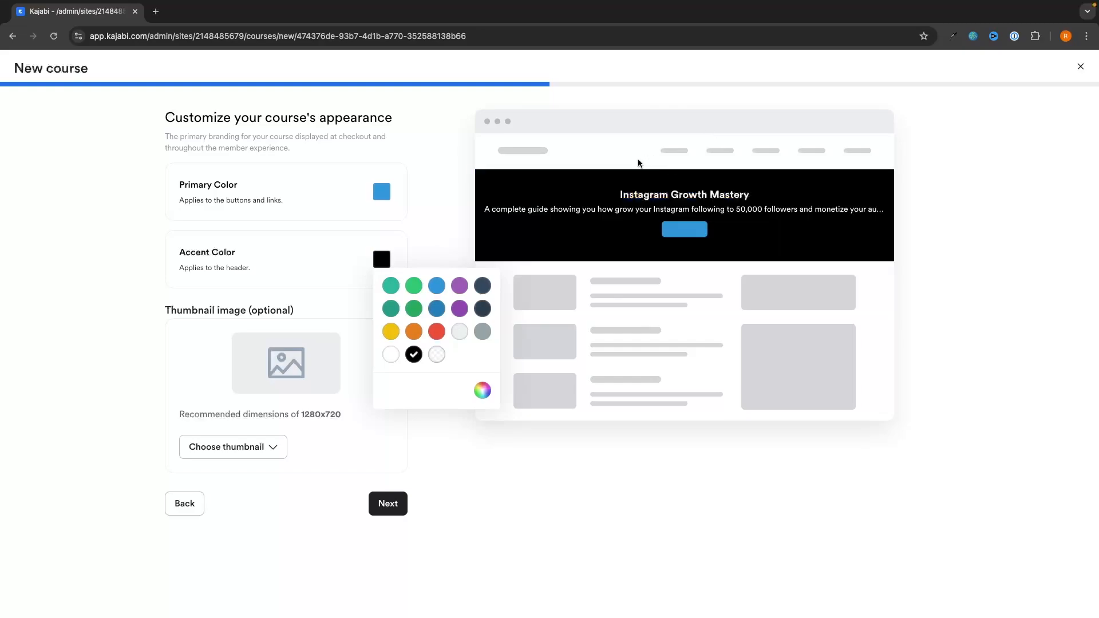
left_click(934, 225)
Upload Zoho review.png from the device as the course thumbnail, saving it with the full-image crop
left_click_drag(165, 310, 312, 308)
left_click(241, 287)
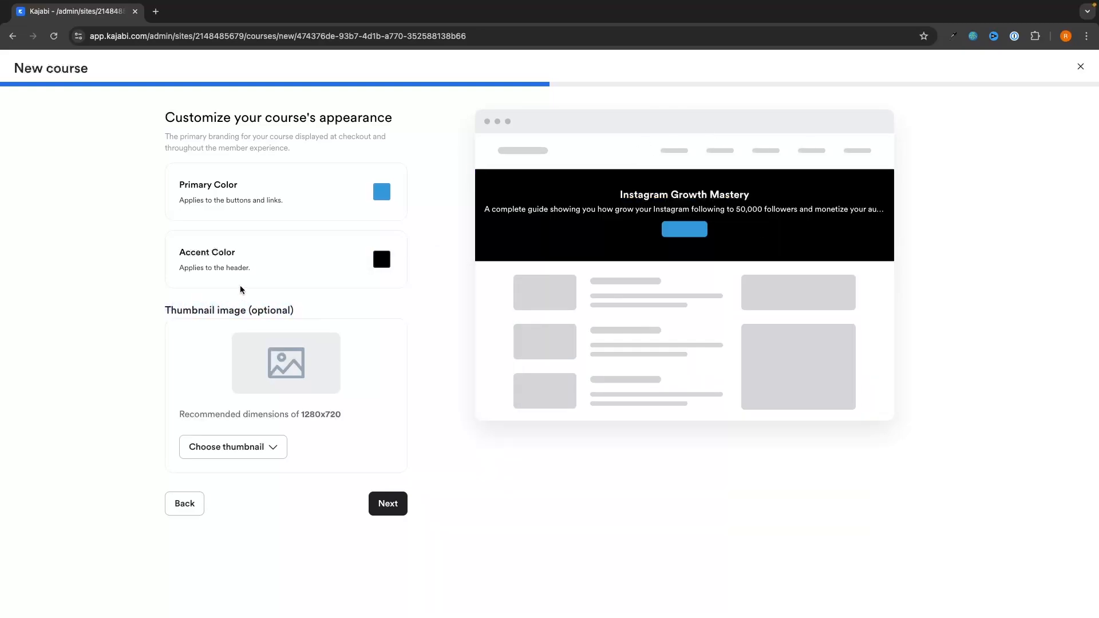
left_click_drag(163, 317, 319, 314)
left_click(272, 319)
left_click(224, 453)
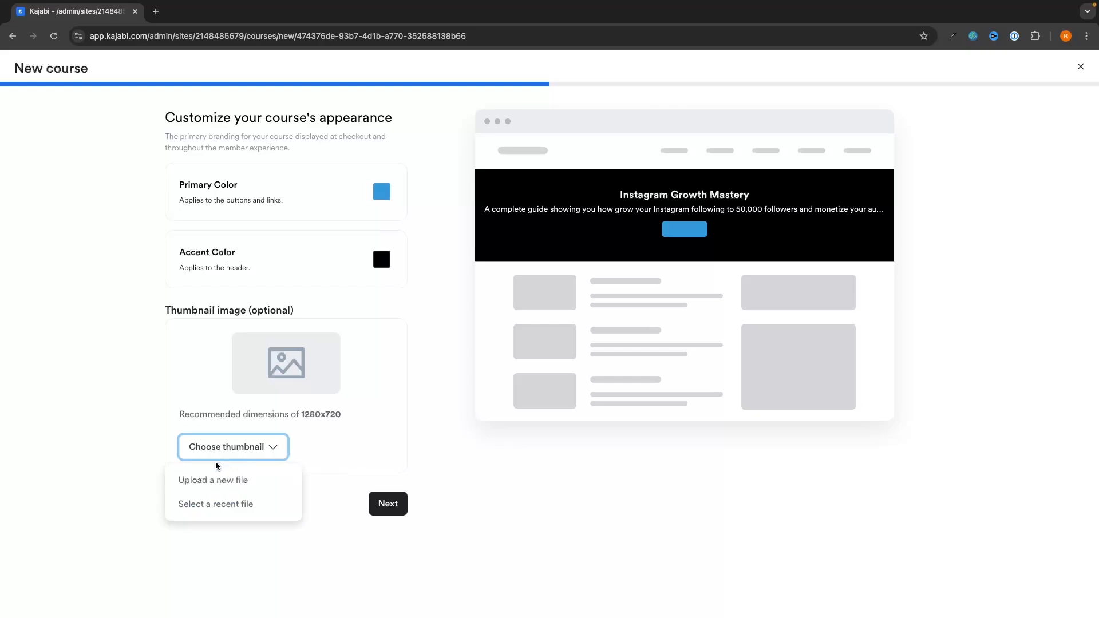
left_click(211, 486)
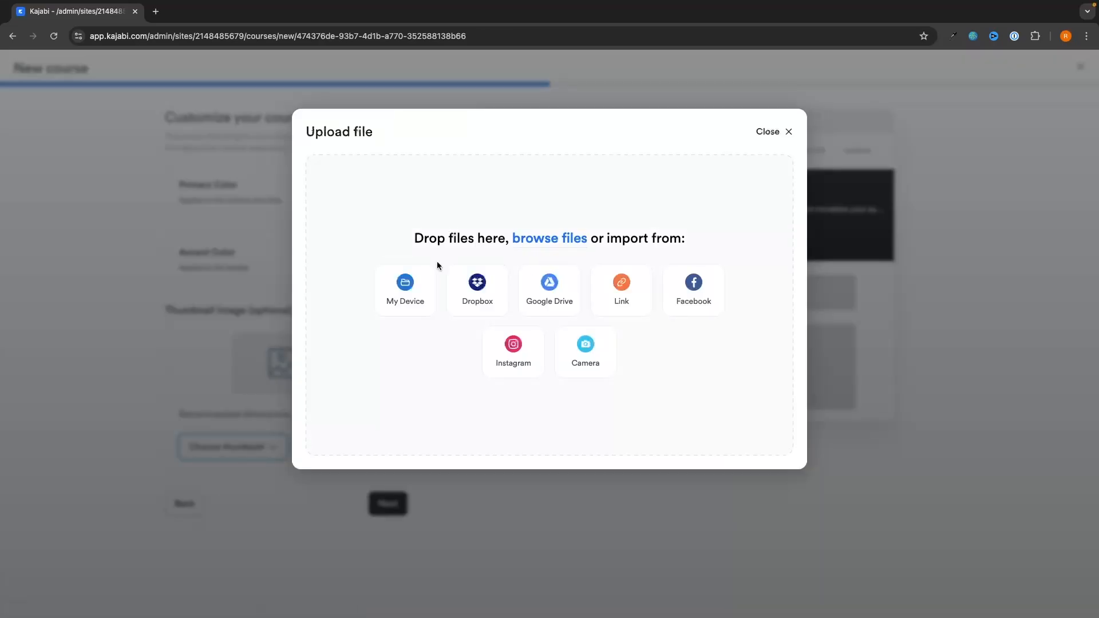
left_click(401, 286)
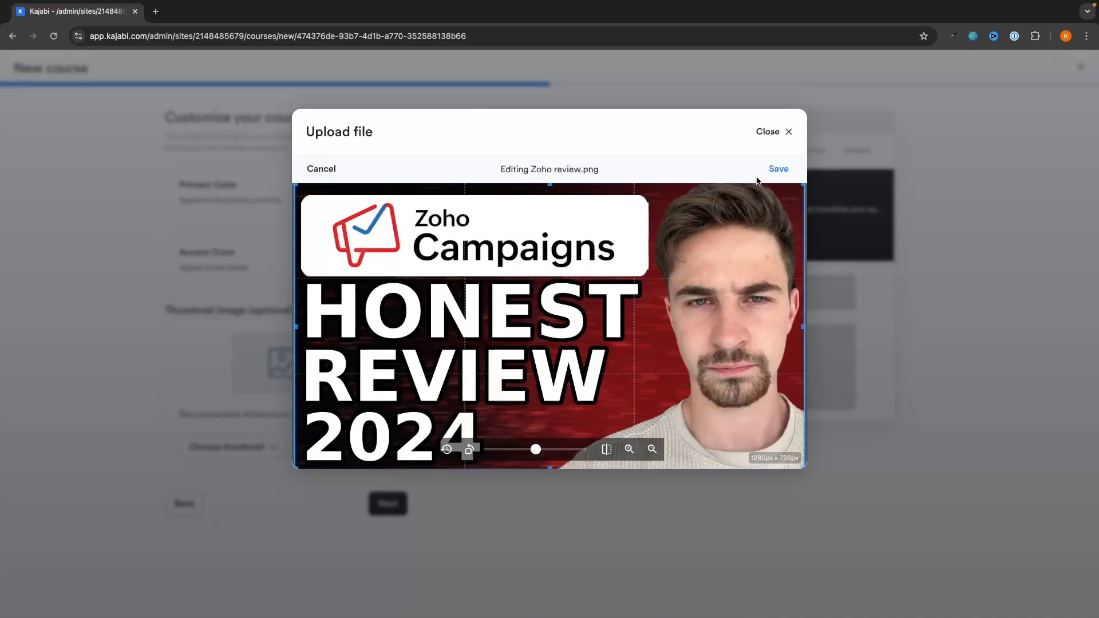
left_click(770, 171)
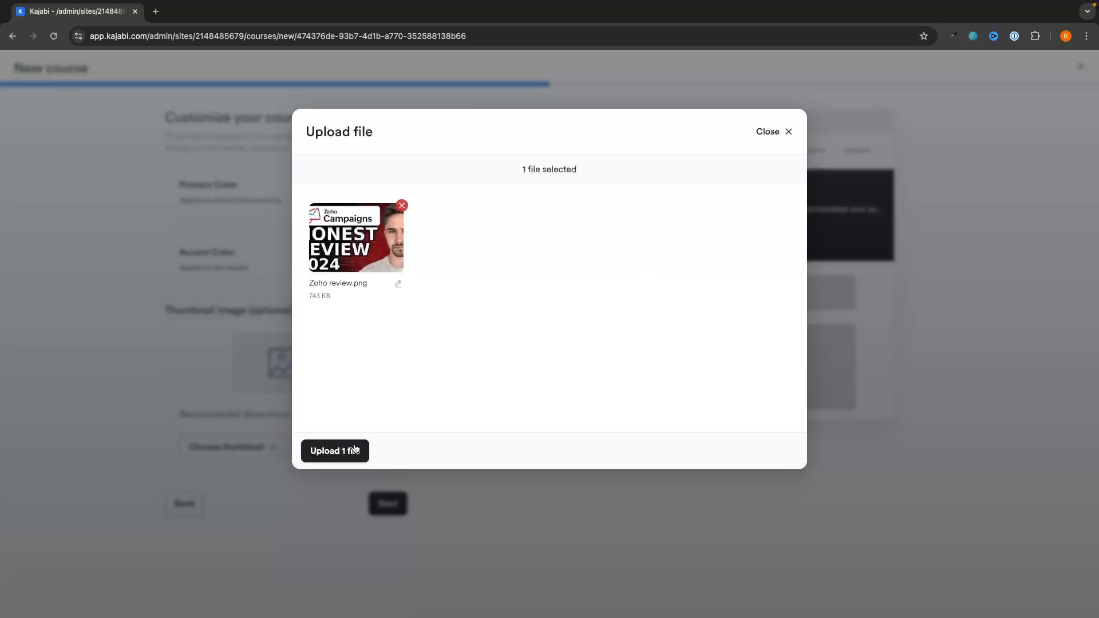
left_click(354, 450)
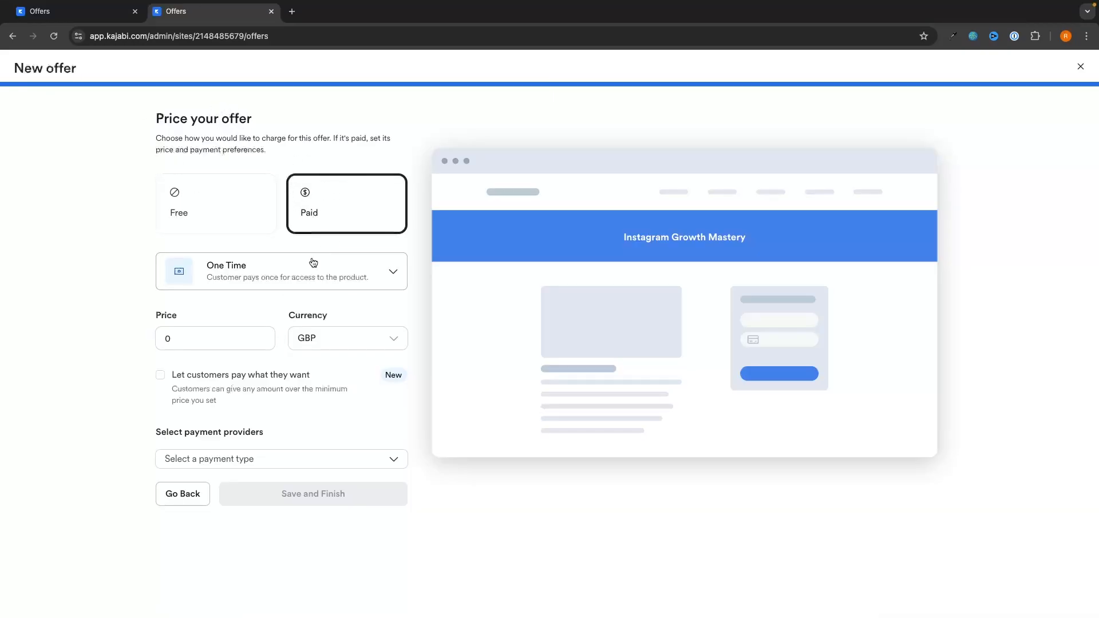
Price the paid one-time offer at 1997 with USD as its currency
left_click(338, 345)
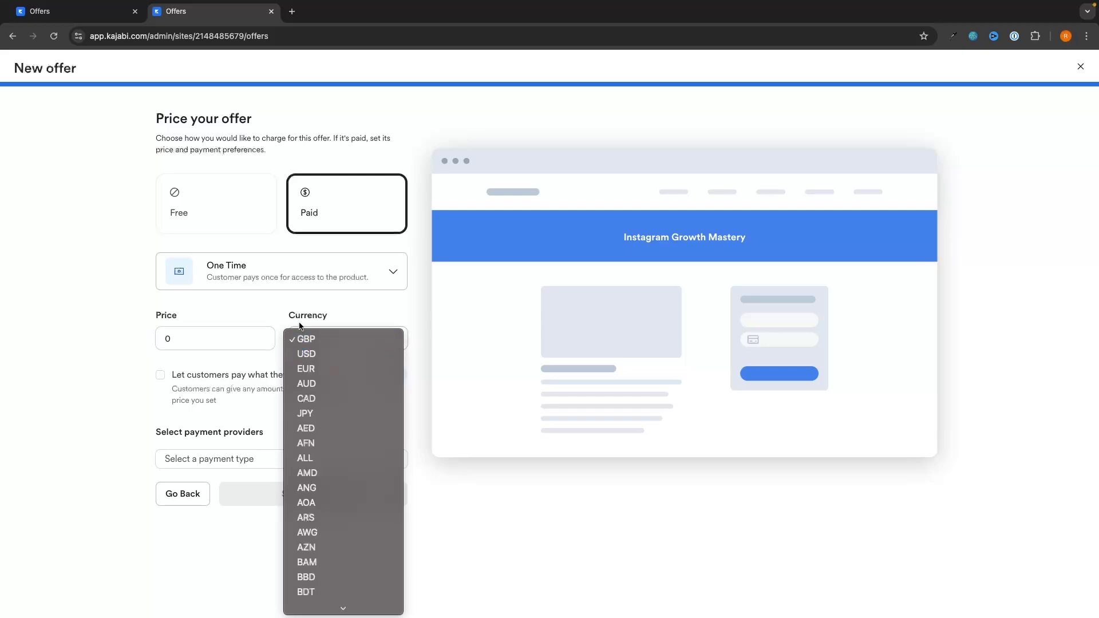
left_click(306, 354)
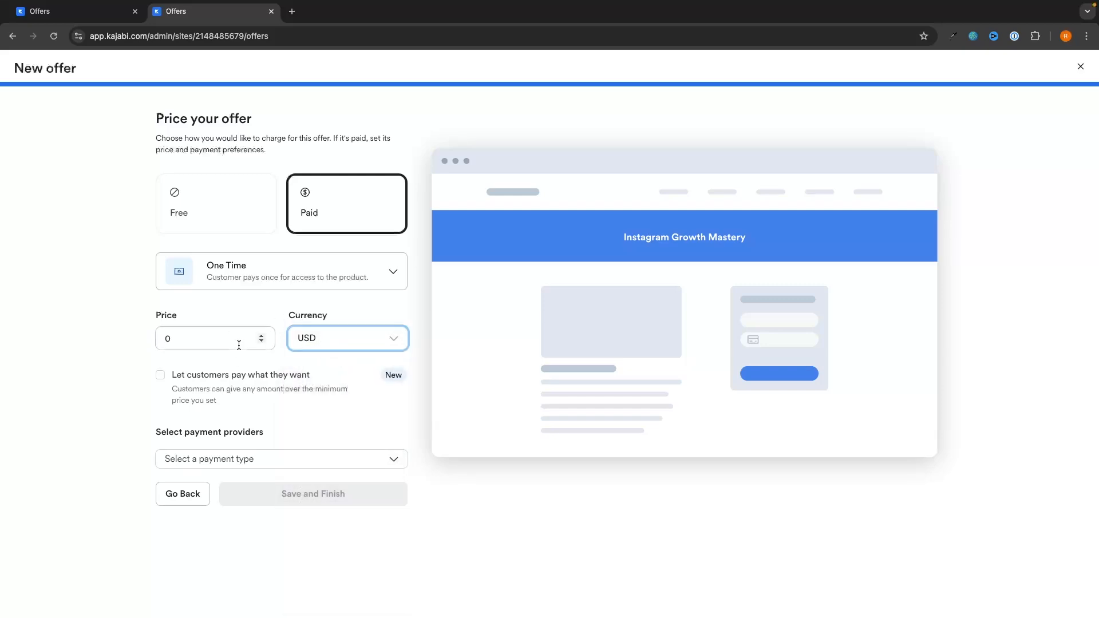
left_click_drag(238, 341, 124, 344)
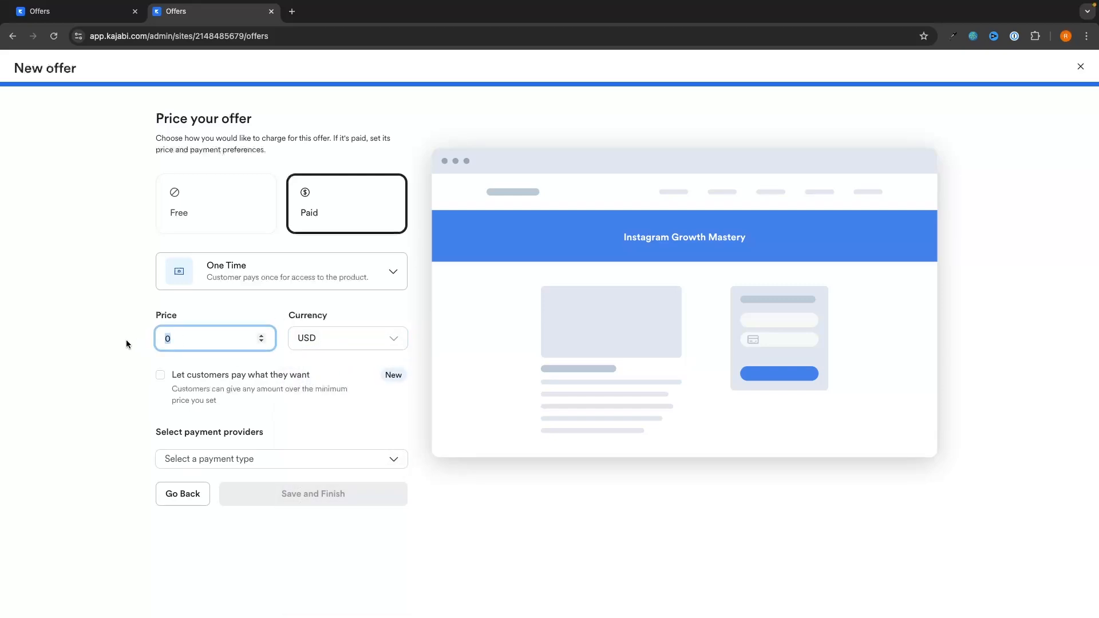
type("1997")
left_click(88, 346)
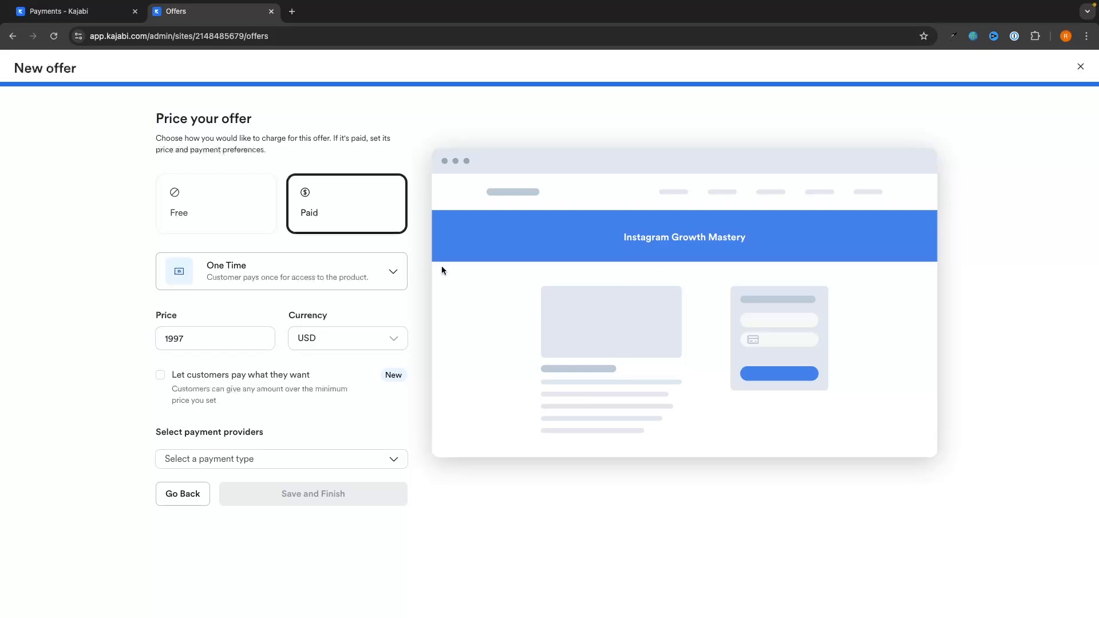
Try letting customers pay what they want for the offer with a minimum price of 10 USD
left_click(211, 376)
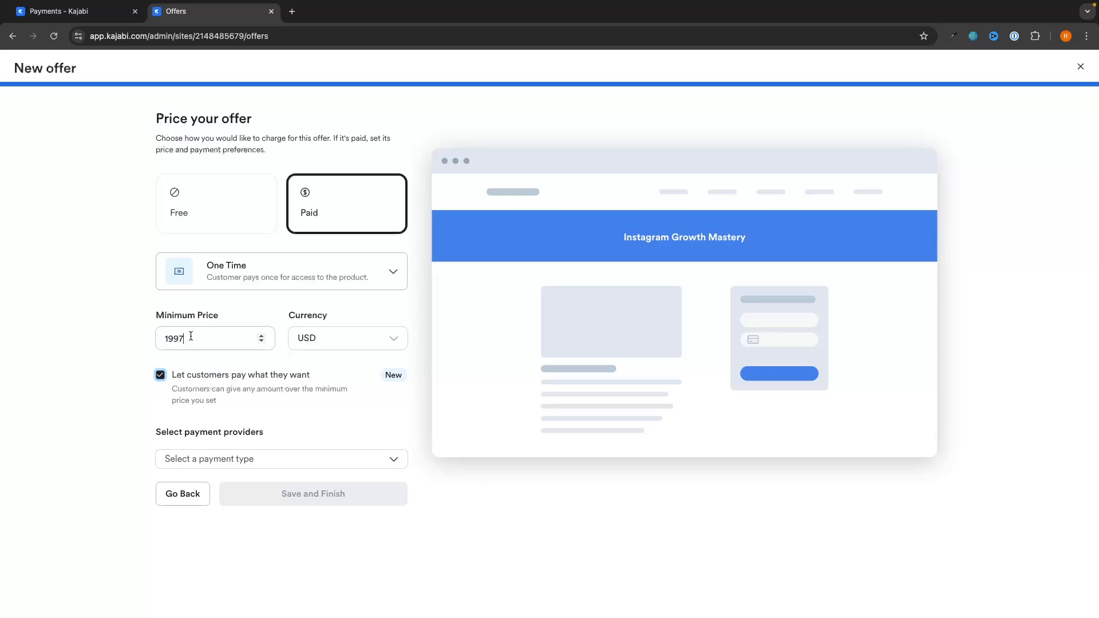
double_click(258, 338)
type("10")
left_click(112, 328)
left_click(220, 375)
left_click(213, 342)
Choose Kajabi Payments as the offer's payment provider, enable Apple Pay and Google Pay, and save the finished offer
left_click(166, 458)
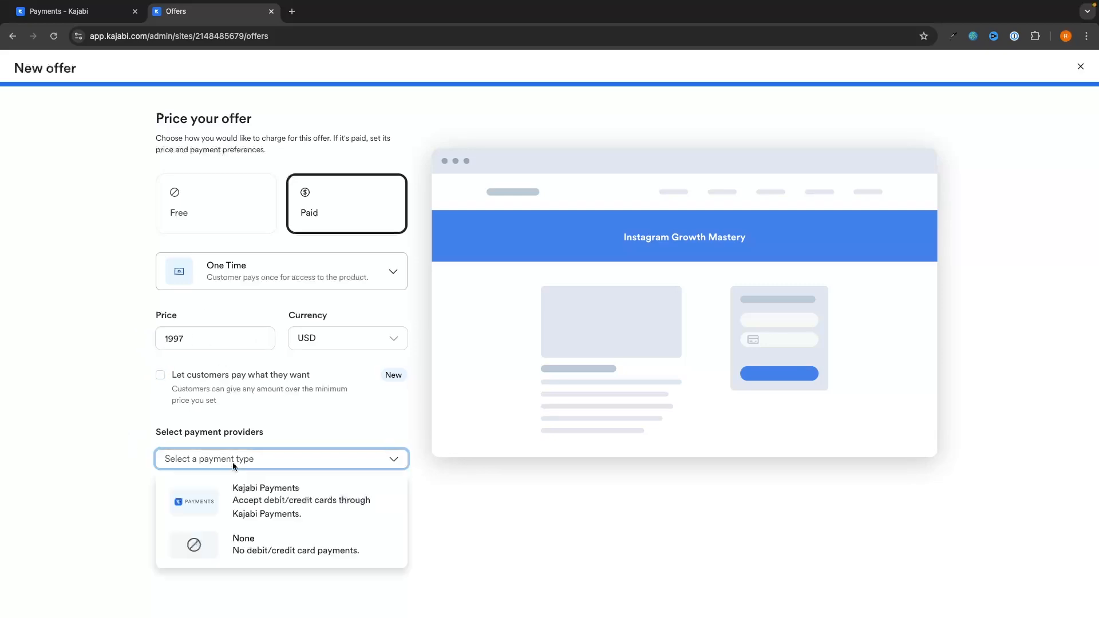
left_click(274, 495)
scroll(283, 501, "down", 1)
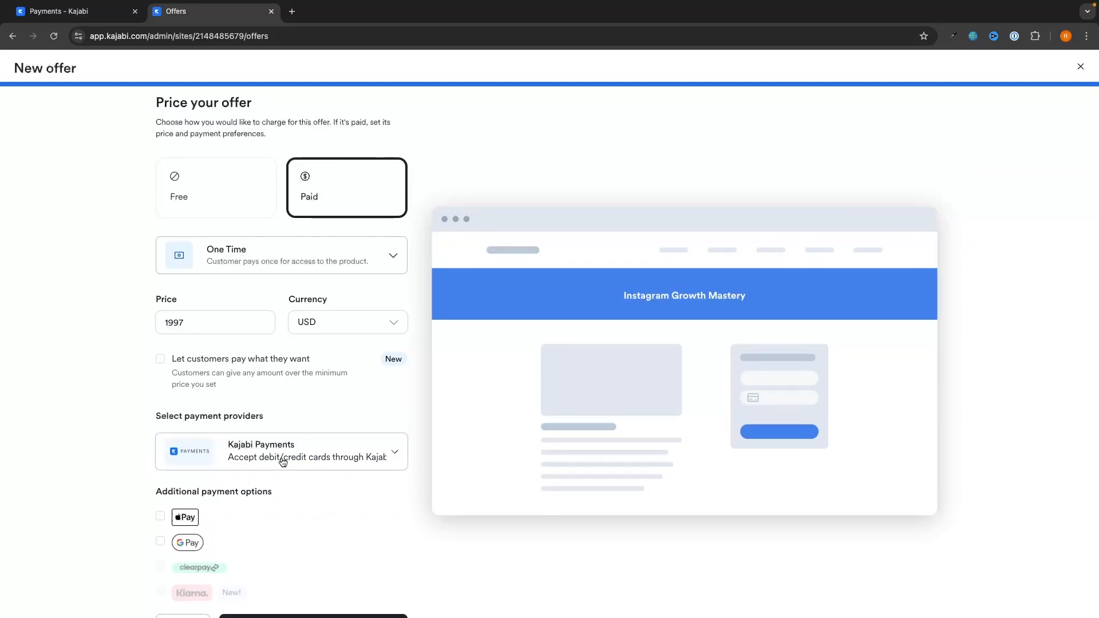
scroll(283, 461, "down", 1)
left_click(161, 482)
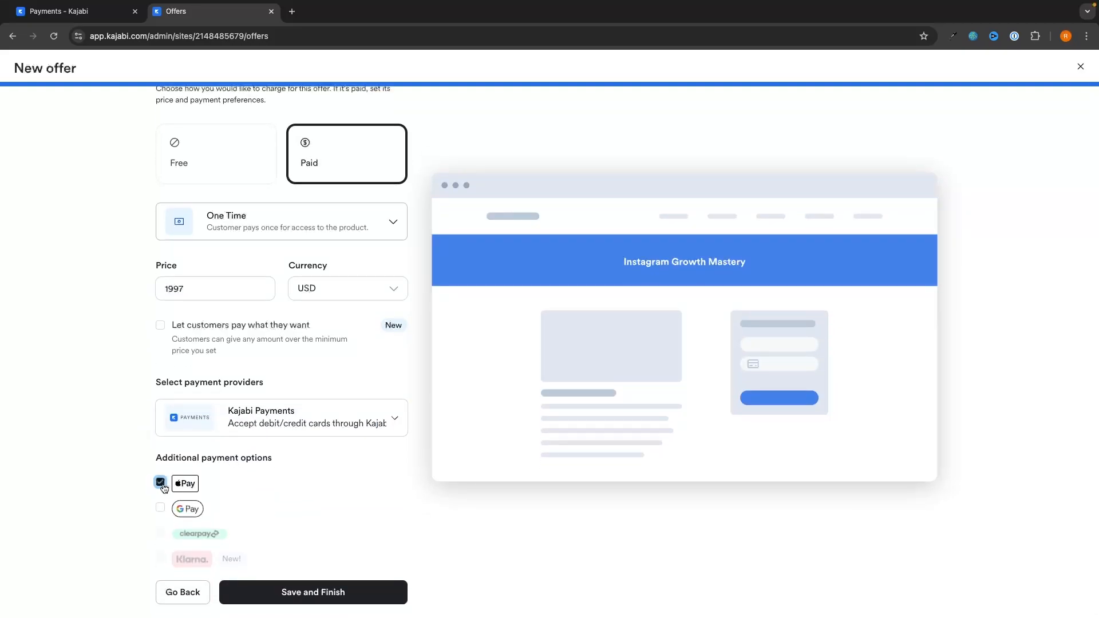
left_click(160, 507)
left_click(348, 594)
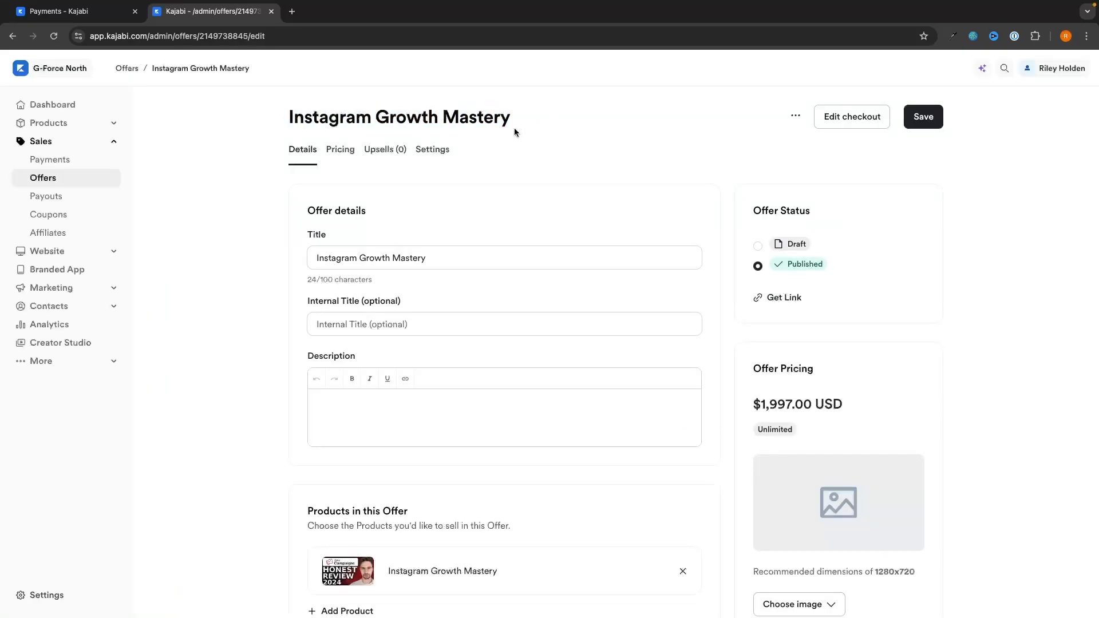
Review the Instagram Growth Mastery offer's title, description, included products and product access options
scroll(435, 239, "down", 2)
scroll(436, 236, "down", 3)
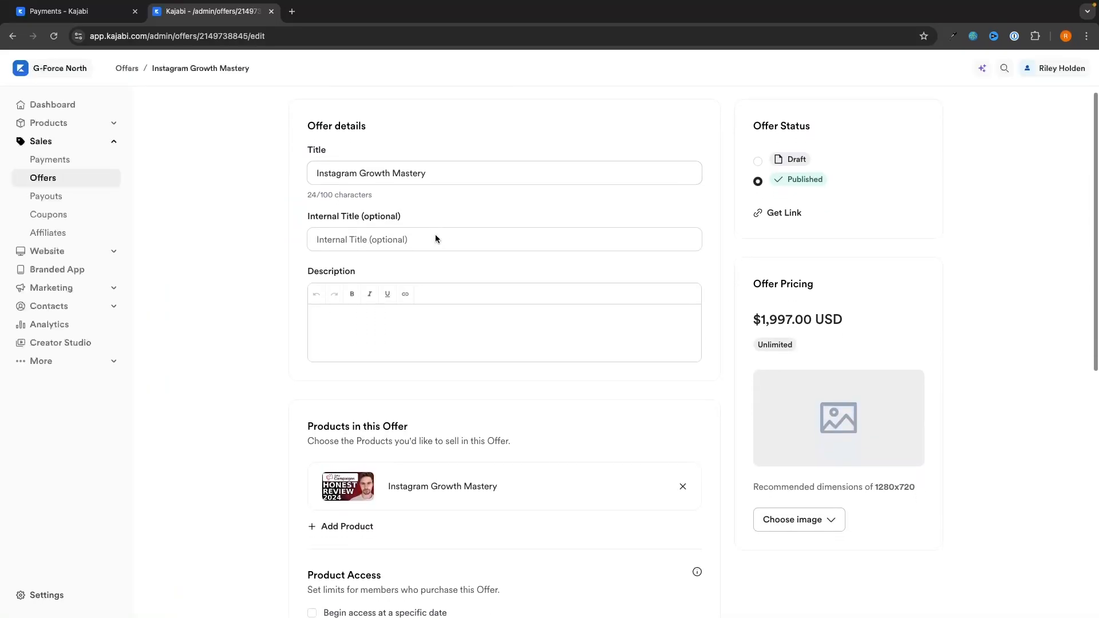
left_click(355, 295)
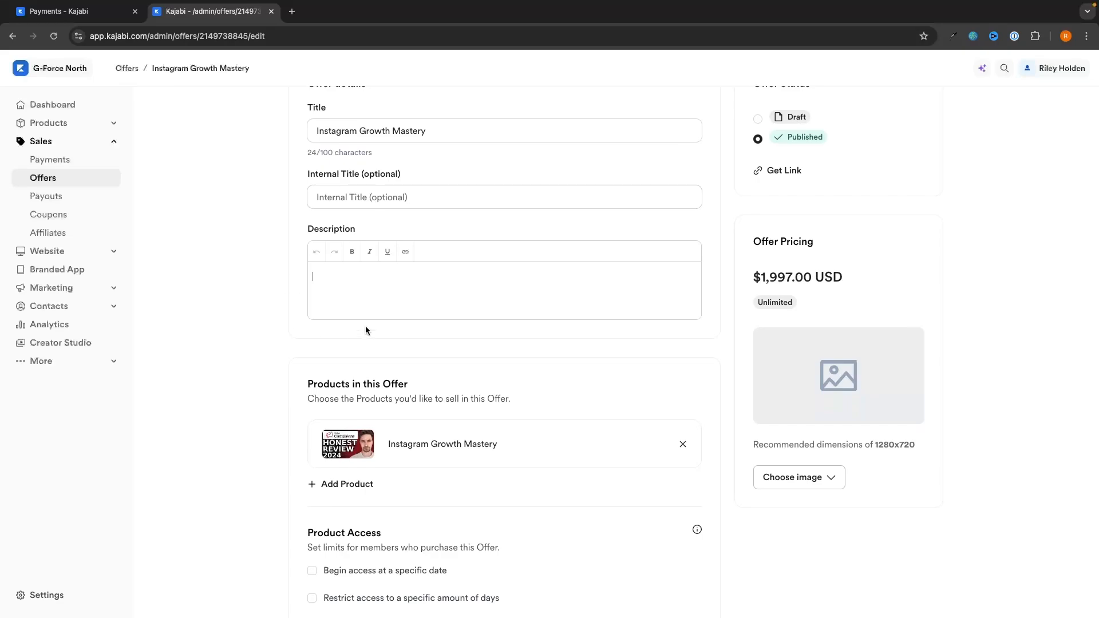
scroll(361, 309, "up", 2)
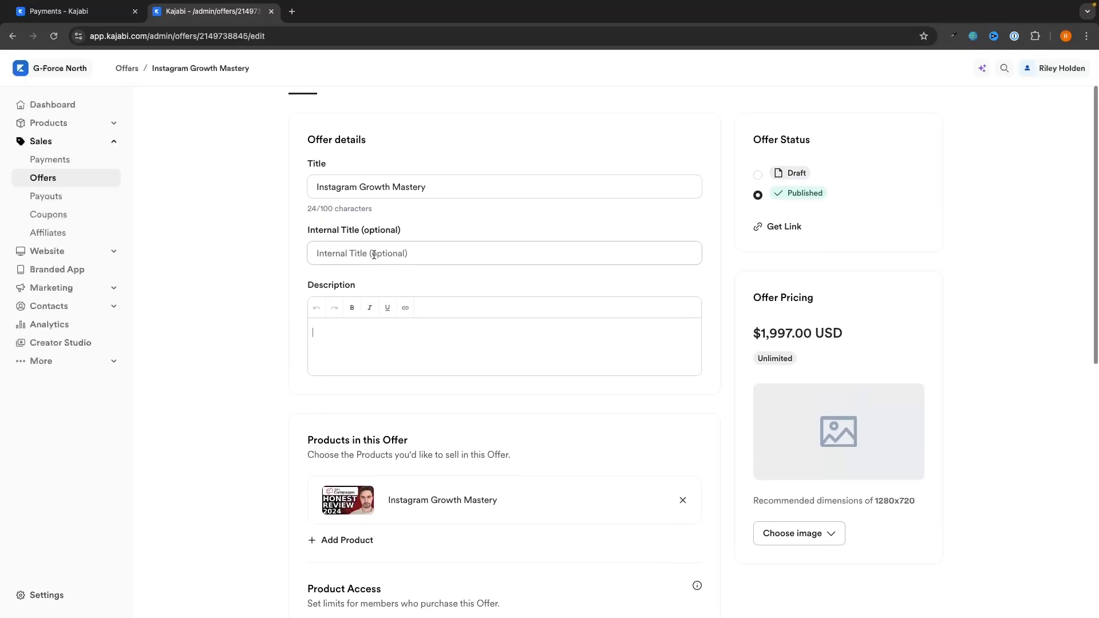
scroll(267, 274, "down", 2)
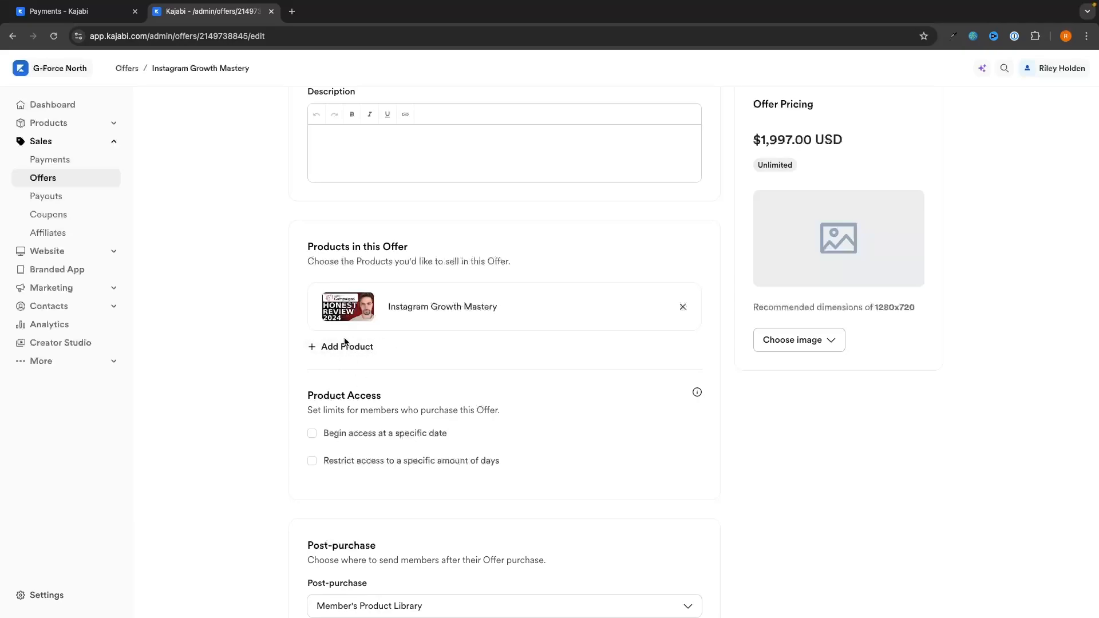
scroll(456, 349, "up", 5)
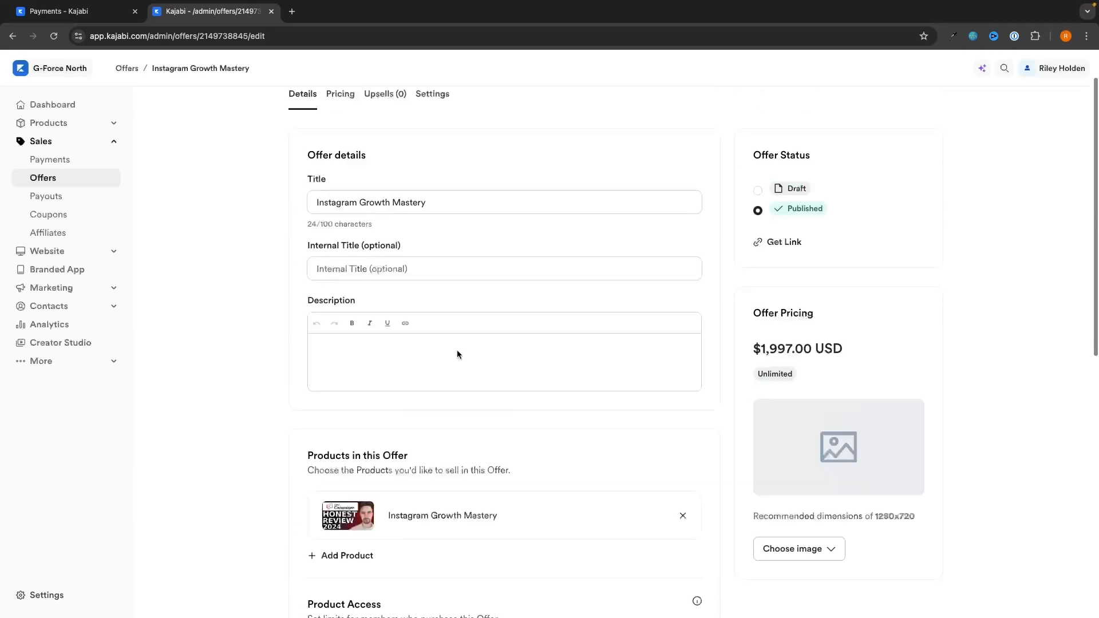
left_click(67, 192)
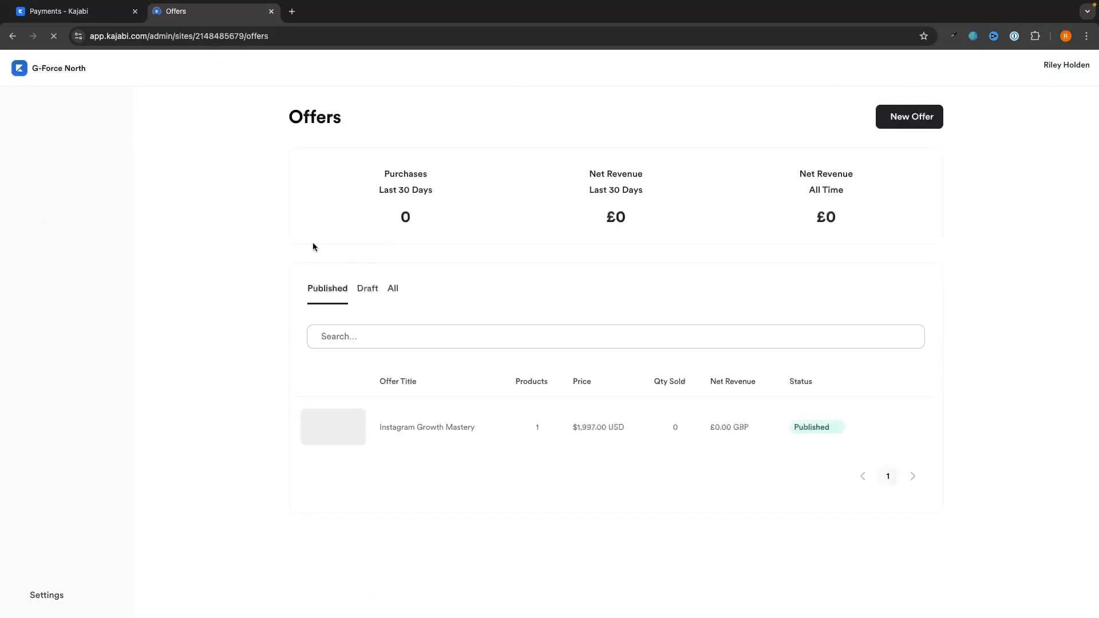
left_click(890, 124)
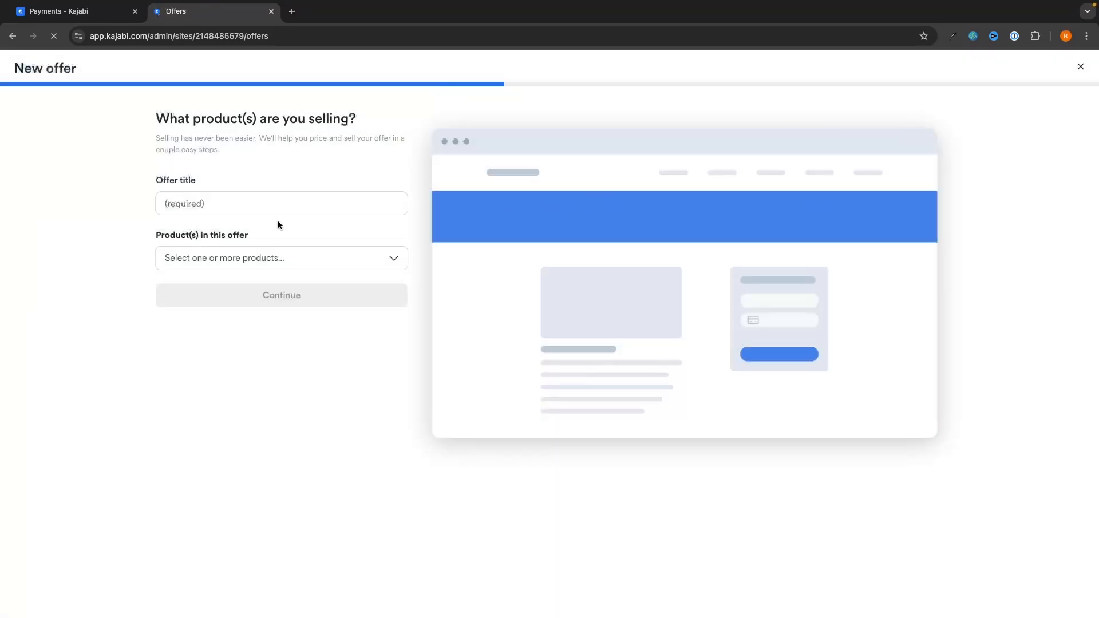
scroll(254, 209, "left", 3)
Examine the offer's list of included products and its post-purchase section
scroll(414, 232, "down", 5)
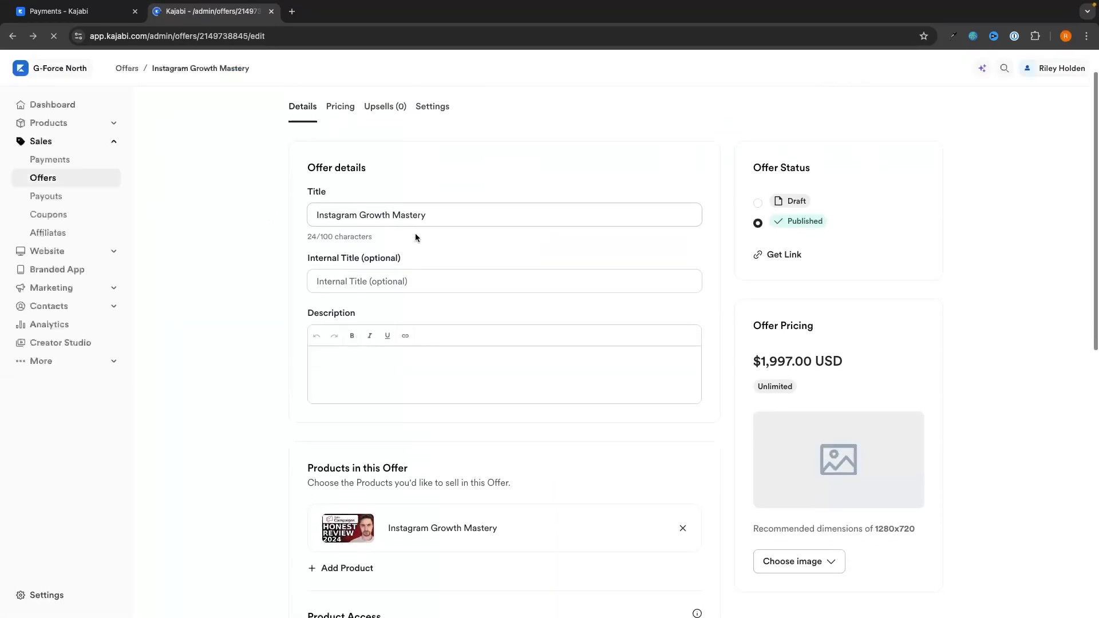
scroll(348, 322, "down", 1)
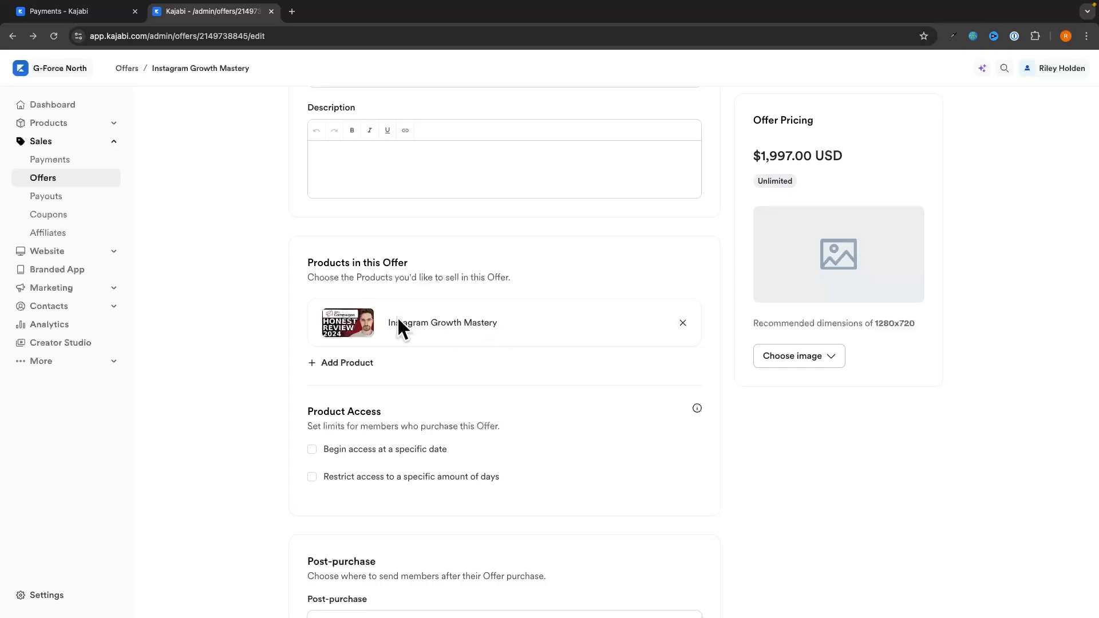
scroll(449, 311, "down", 1)
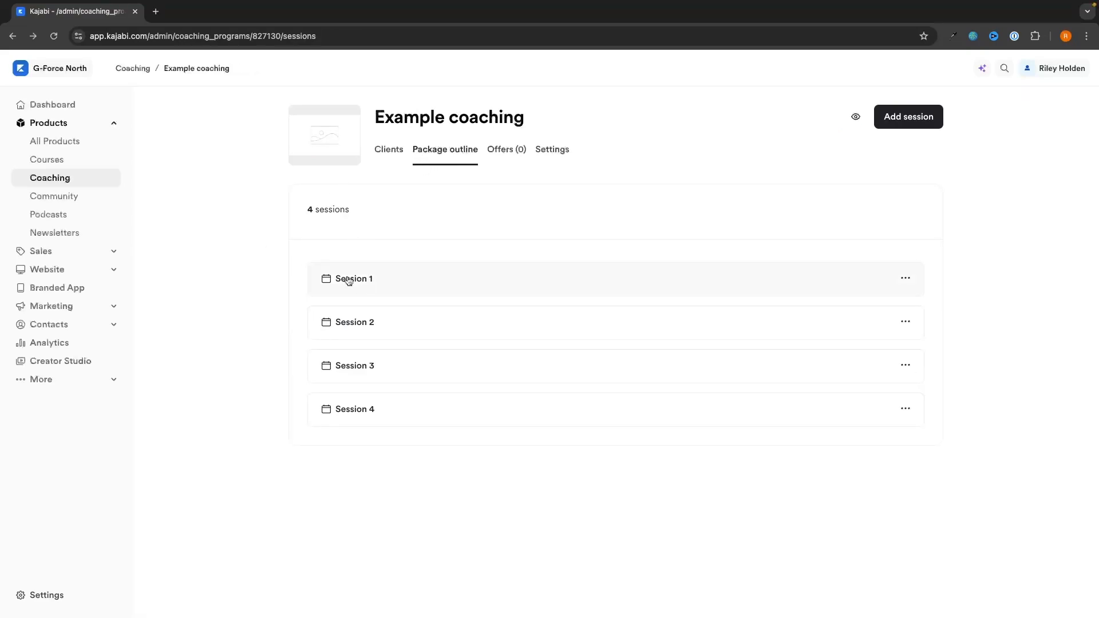
Open Session 1 of the Example coaching package for editing and examine its title, description, agenda and resources
left_click(904, 278)
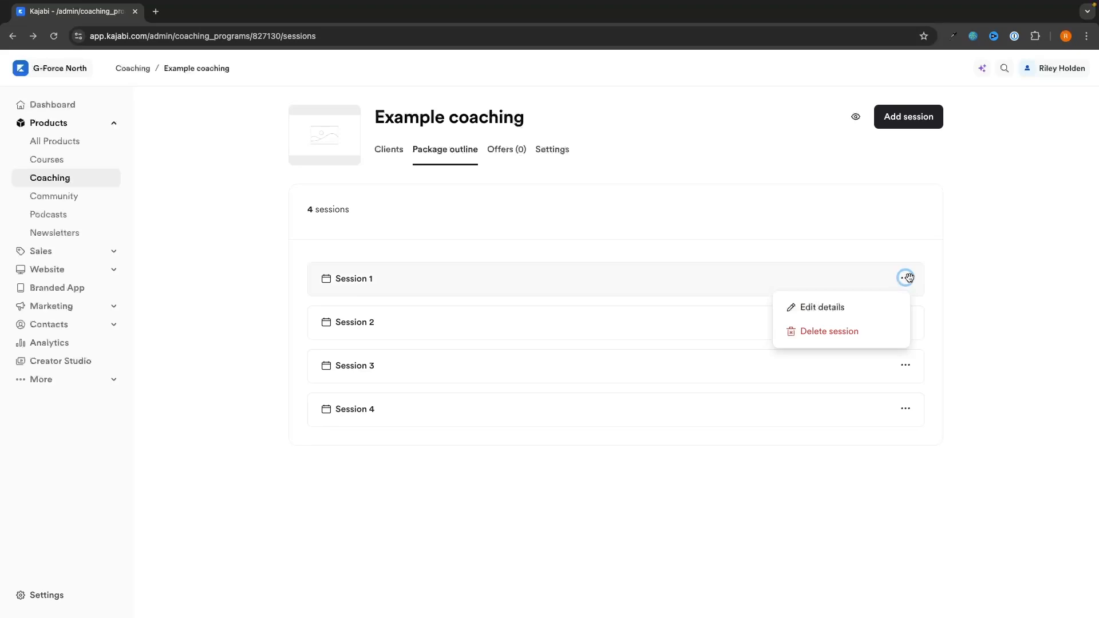
left_click(834, 307)
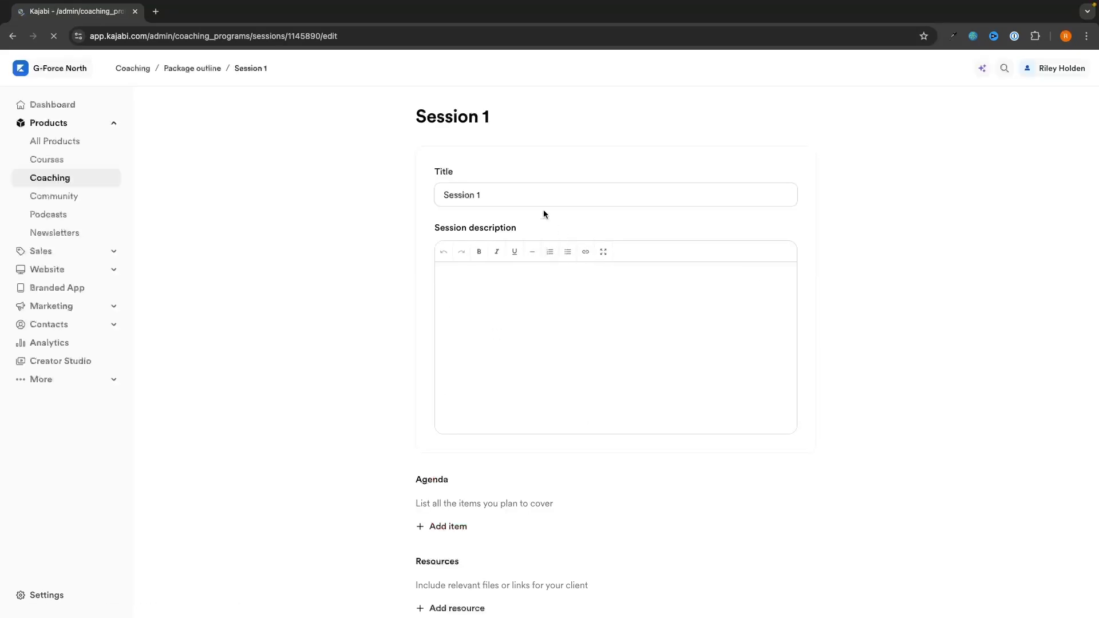
left_click_drag(487, 197, 383, 201)
left_click(385, 199)
left_click(557, 313)
scroll(557, 313, "down", 1)
scroll(534, 262, "down", 1)
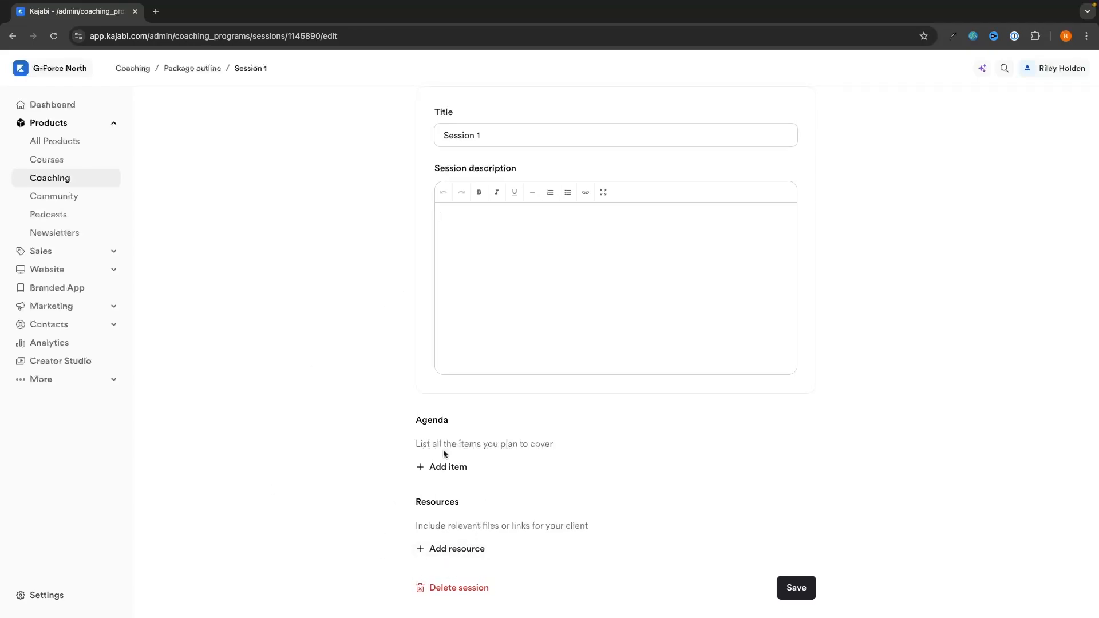
Open the Instagram Growth Mastery course and rename its blank module as Lesson 1
left_click(68, 159)
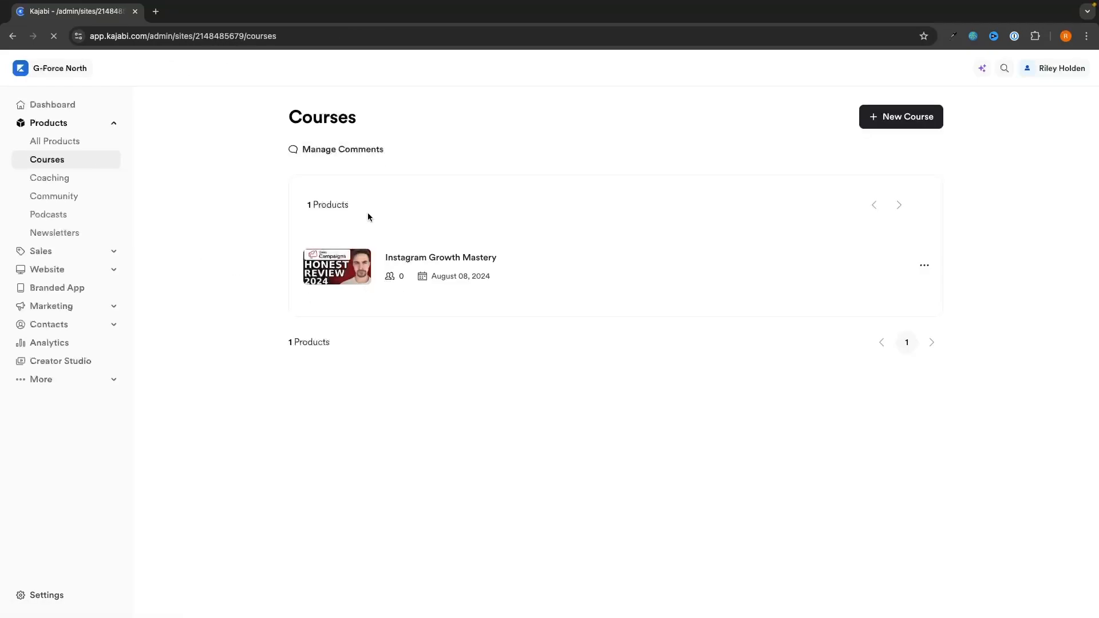
left_click(428, 257)
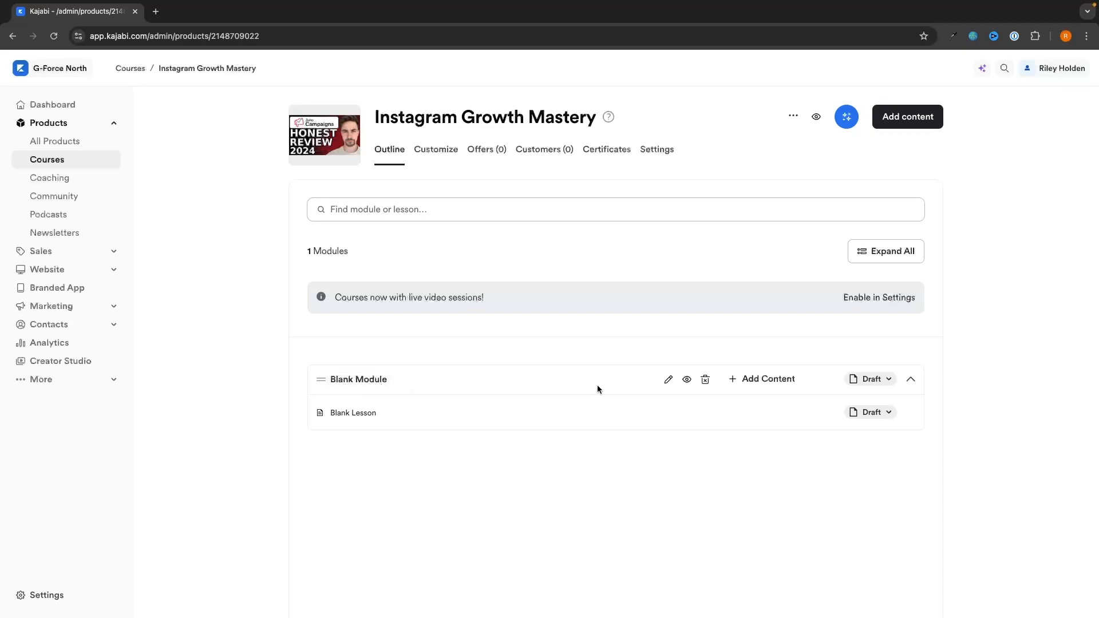
left_click(667, 381)
left_click_drag(478, 194, 380, 191)
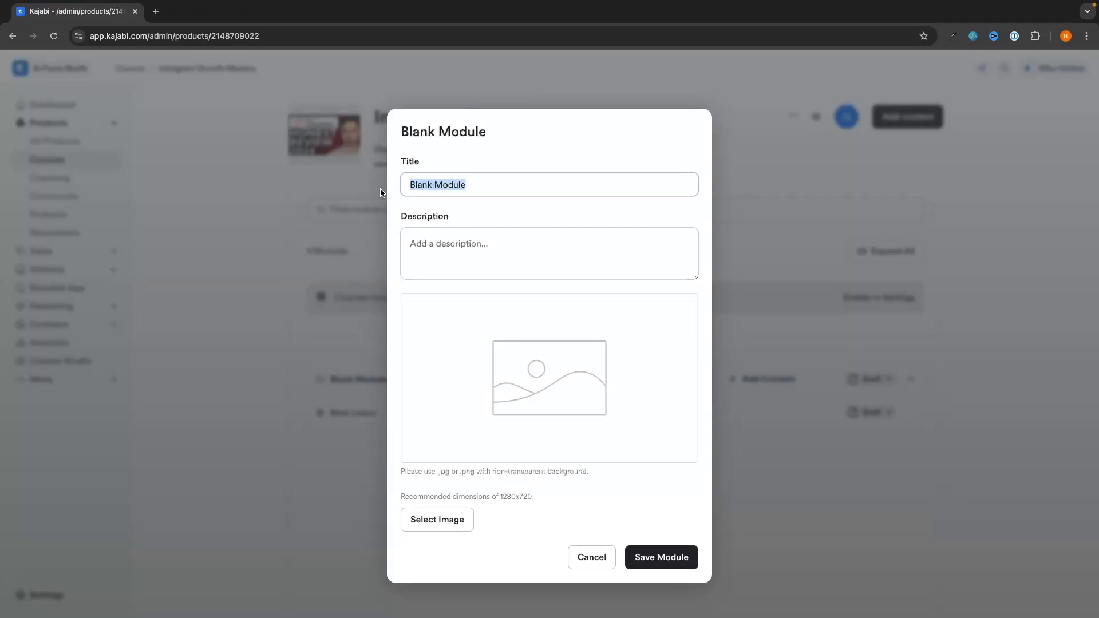
type("Lesson 1")
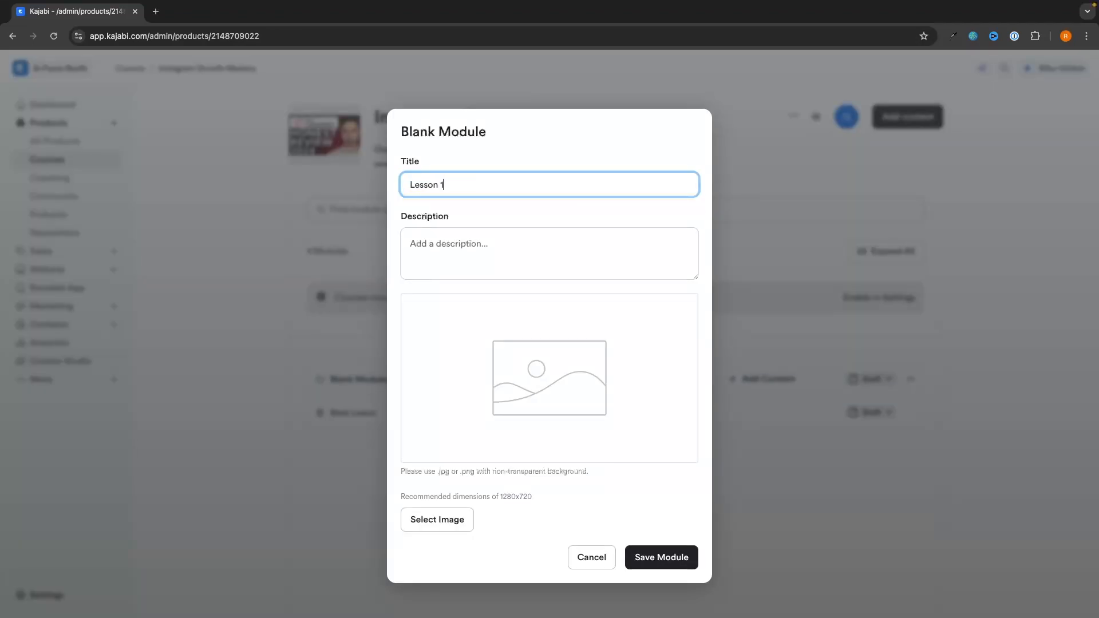
left_click(685, 548)
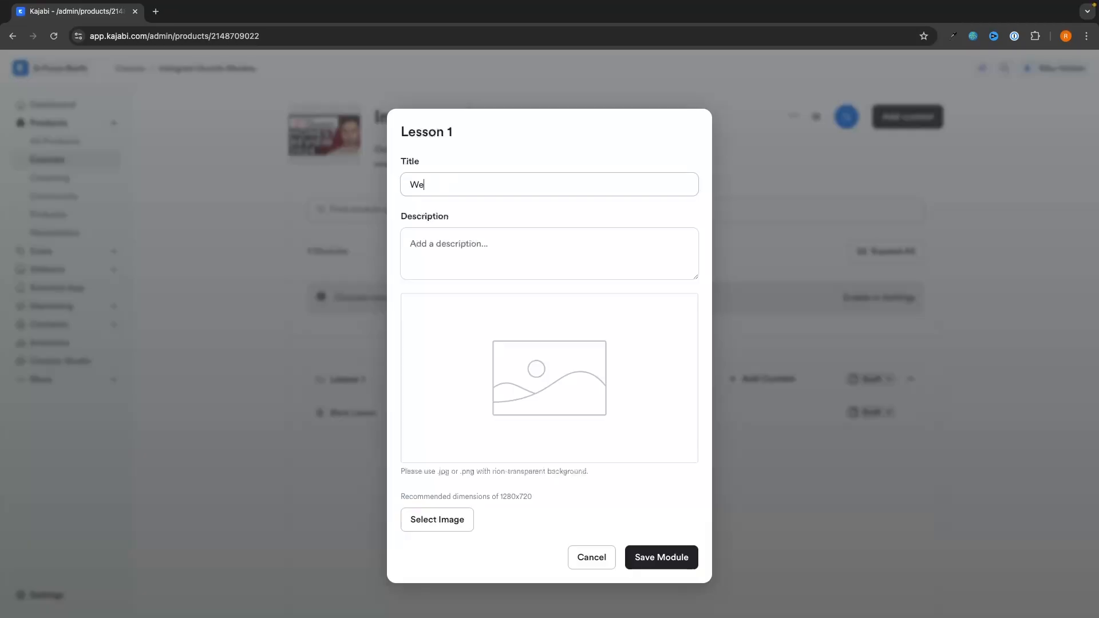
Retitle the Lesson 1 module as "Welcome to the course" and save it
type("come to the course")
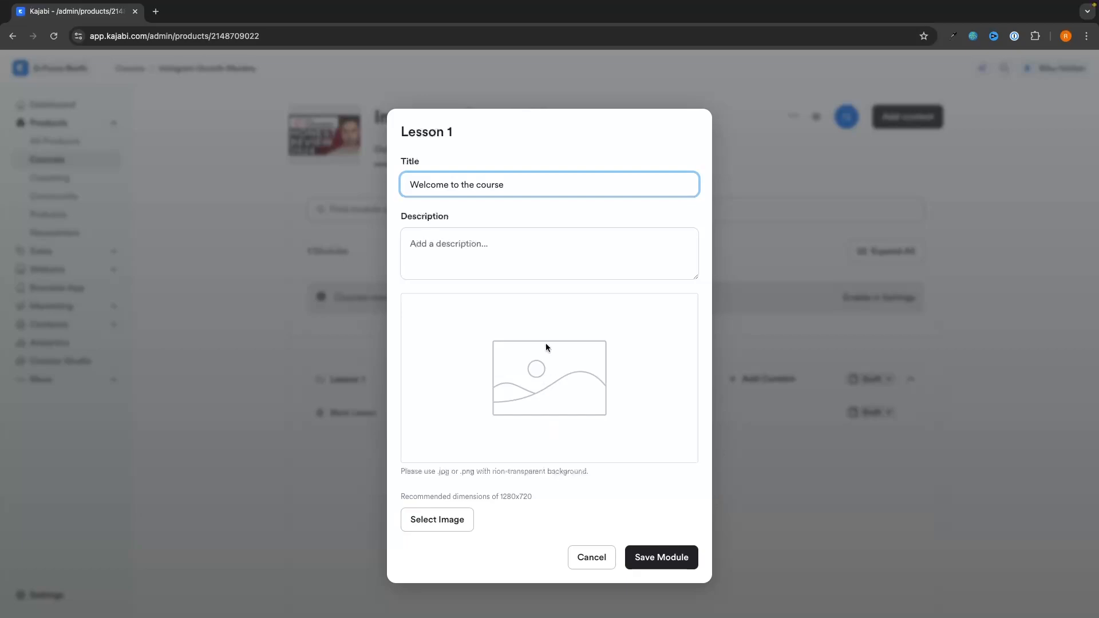
key("Tab")
left_click(663, 558)
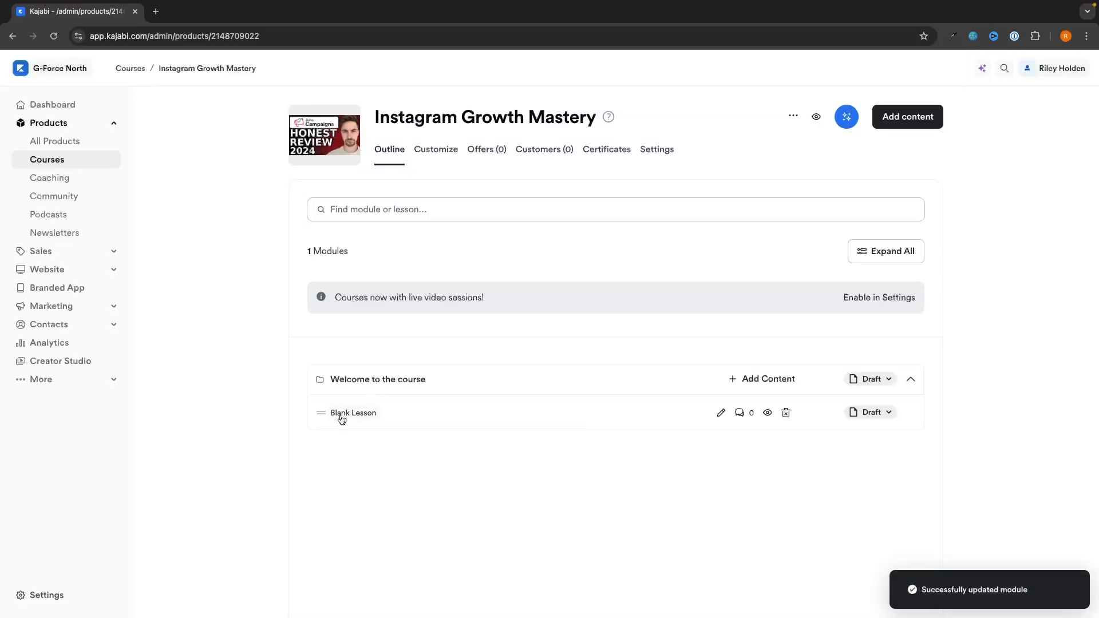
Open the blank lesson in the Welcome to the course module and title it "Lesson 1 - The Basics"
left_click(721, 412)
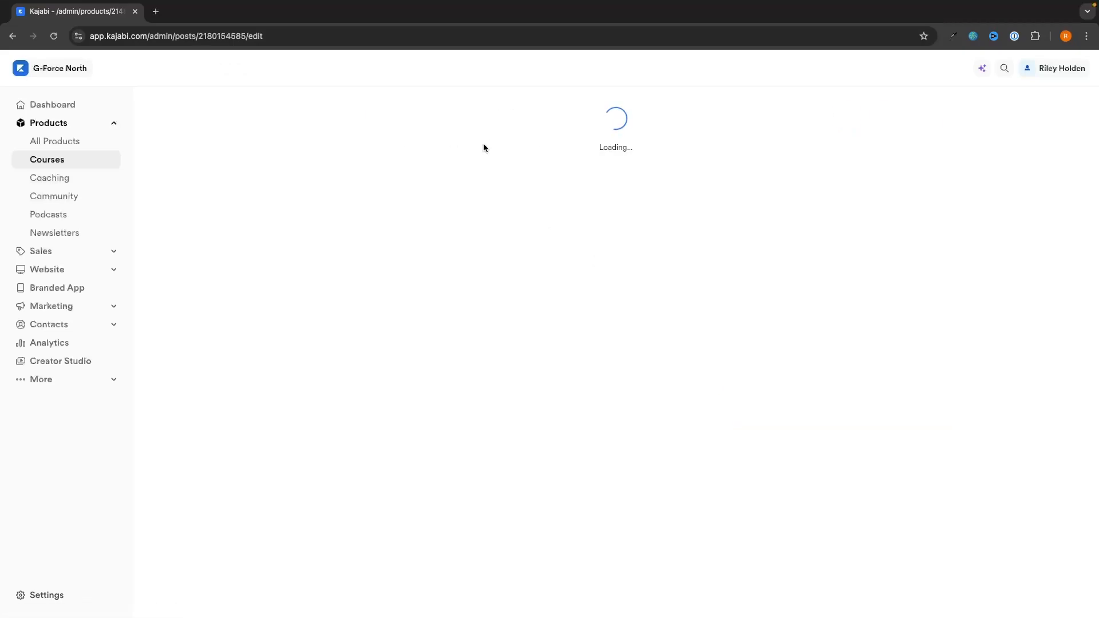
left_click_drag(369, 230, 211, 228)
type("Le")
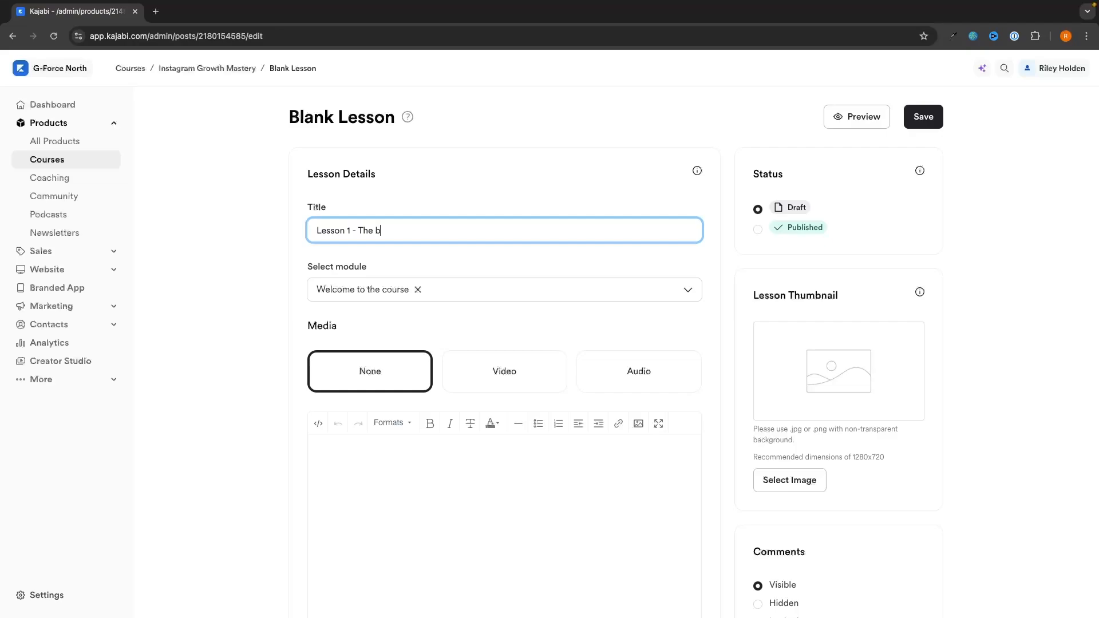
type("sson 1 - The Basics")
Set the lesson's media type to Video and look over its file upload area
scroll(393, 299, "down", 2)
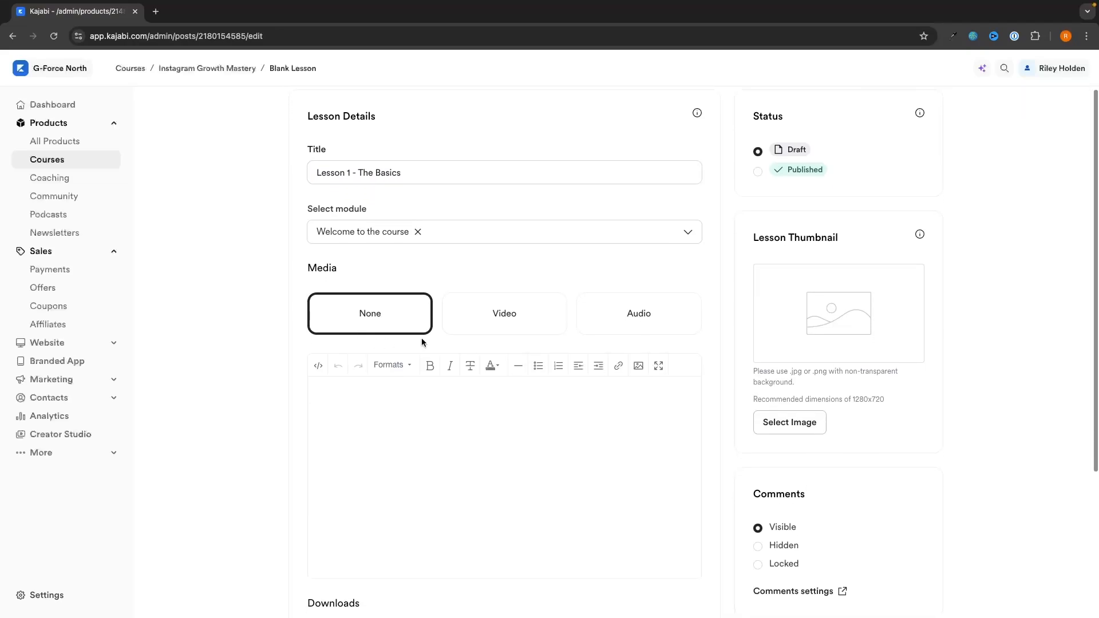
left_click(500, 247)
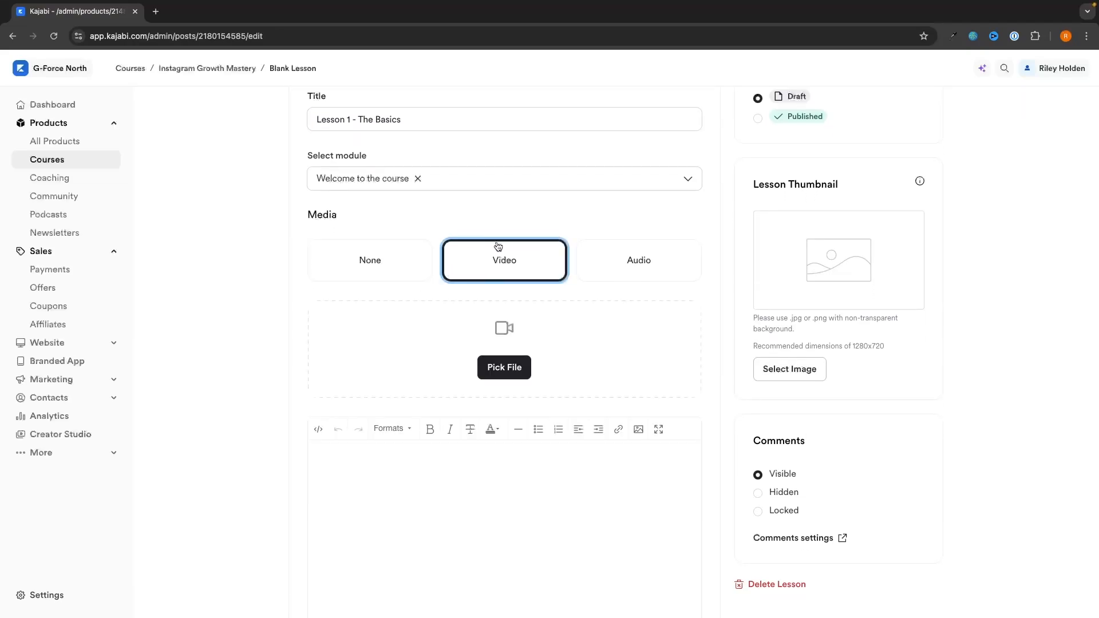
scroll(487, 252, "down", 1)
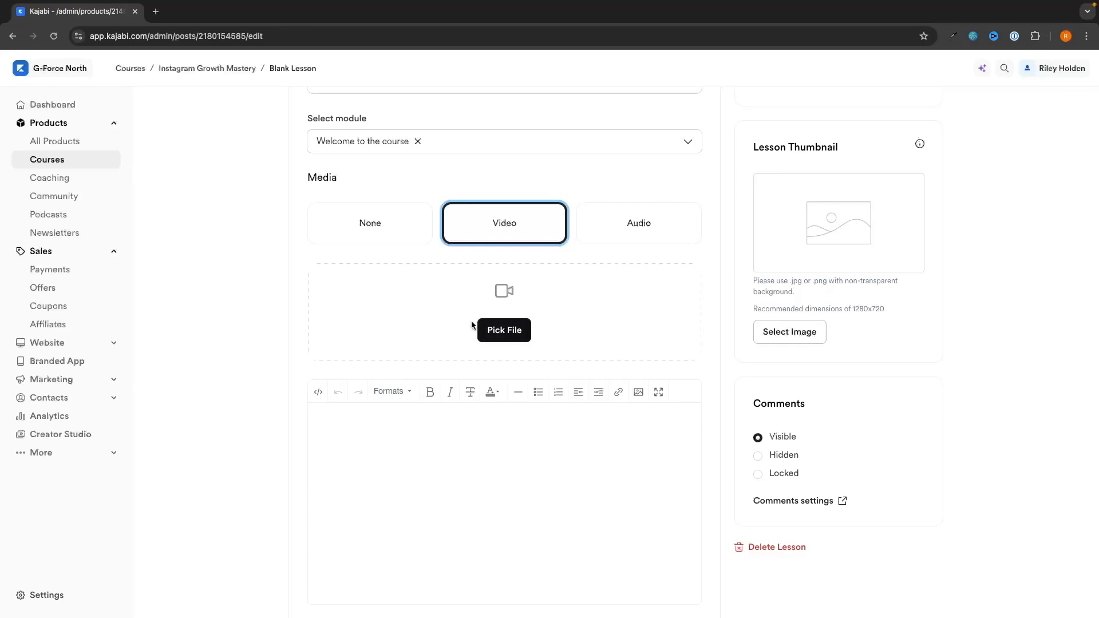
scroll(525, 321, "down", 2)
scroll(526, 321, "up", 4)
scroll(526, 320, "down", 3)
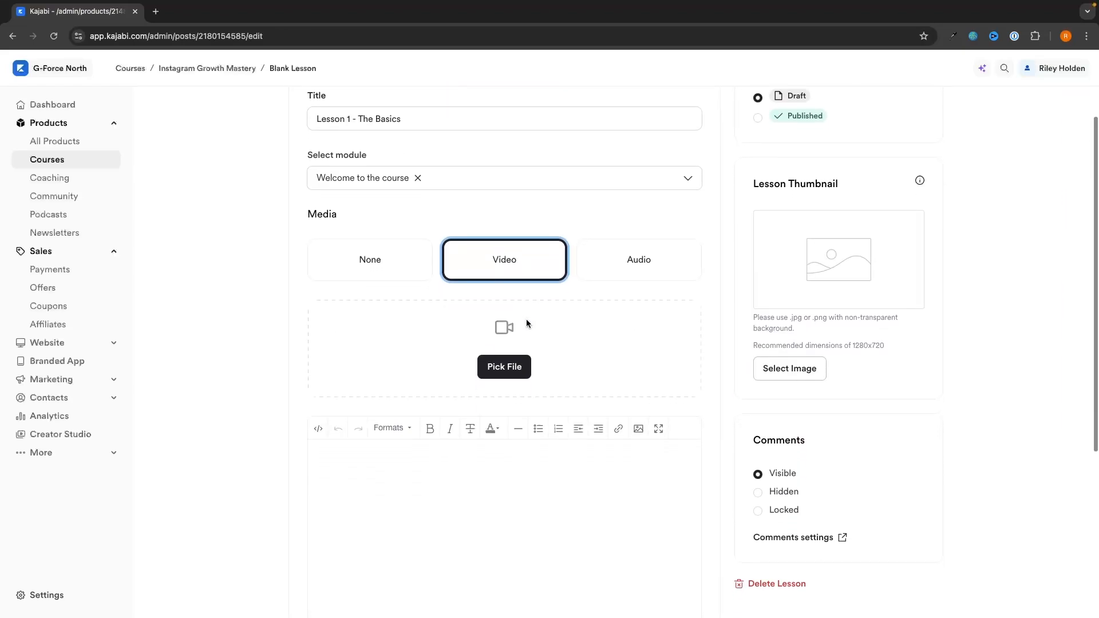
Review the lesson's body text, downloads, comments and thumbnail options, and save the lesson
left_click(440, 456)
scroll(401, 446, "down", 2)
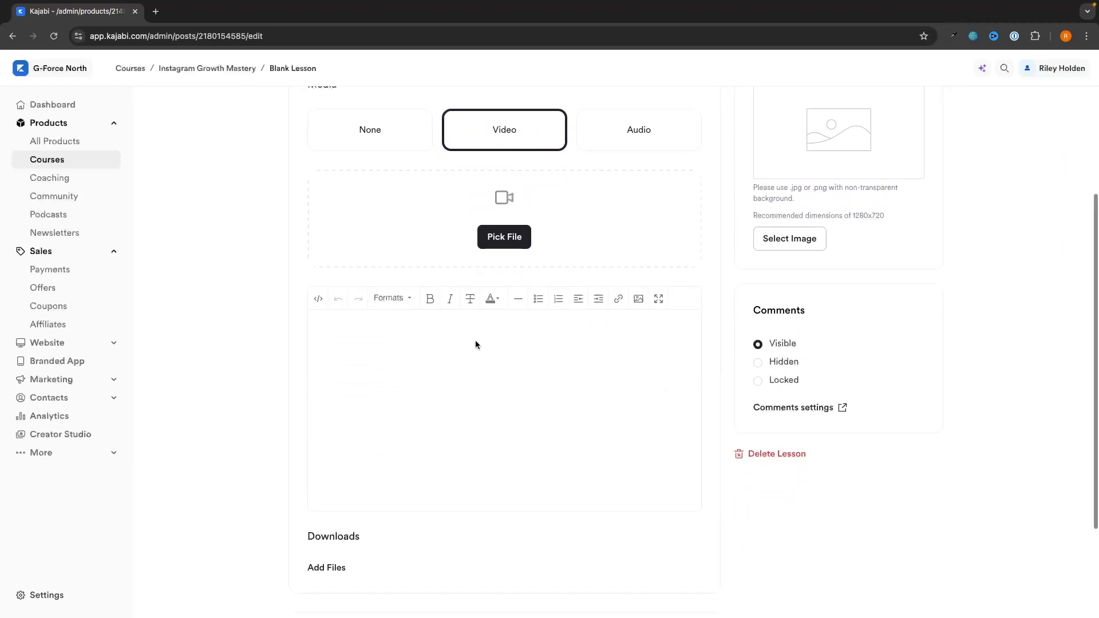
scroll(475, 343, "down", 1)
scroll(716, 400, "up", 1)
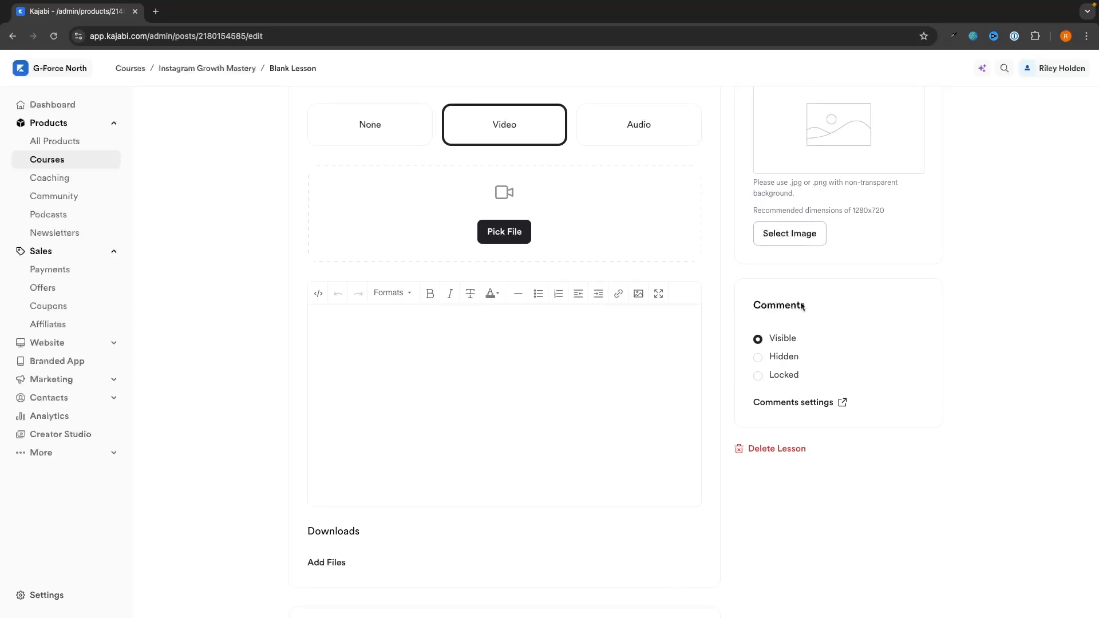
scroll(740, 458, "up", 3)
scroll(904, 286, "up", 3)
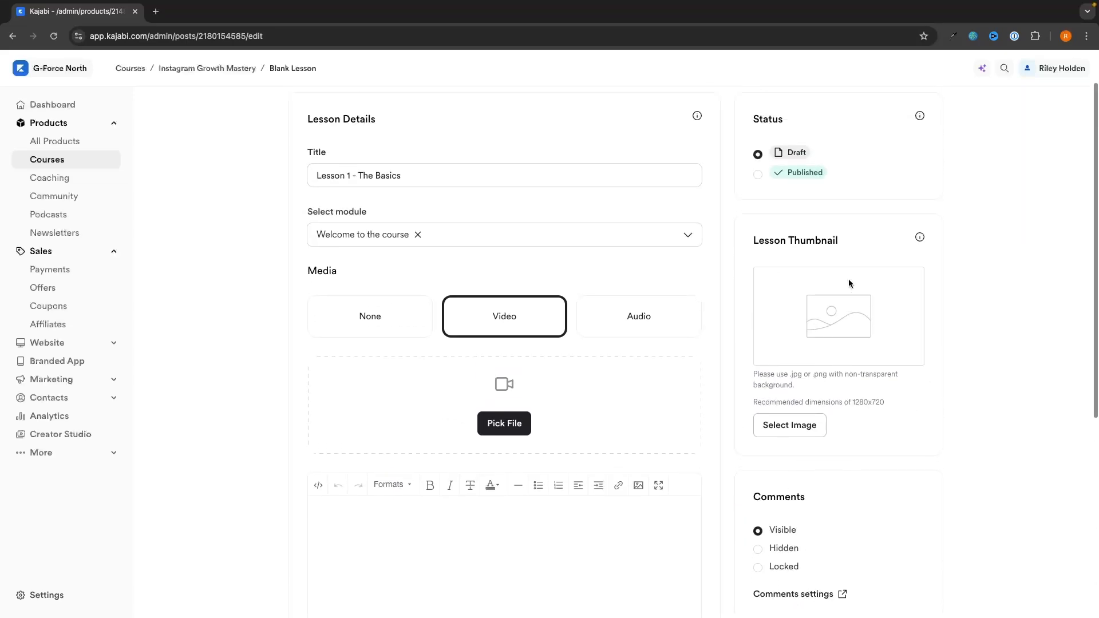
left_click(923, 116)
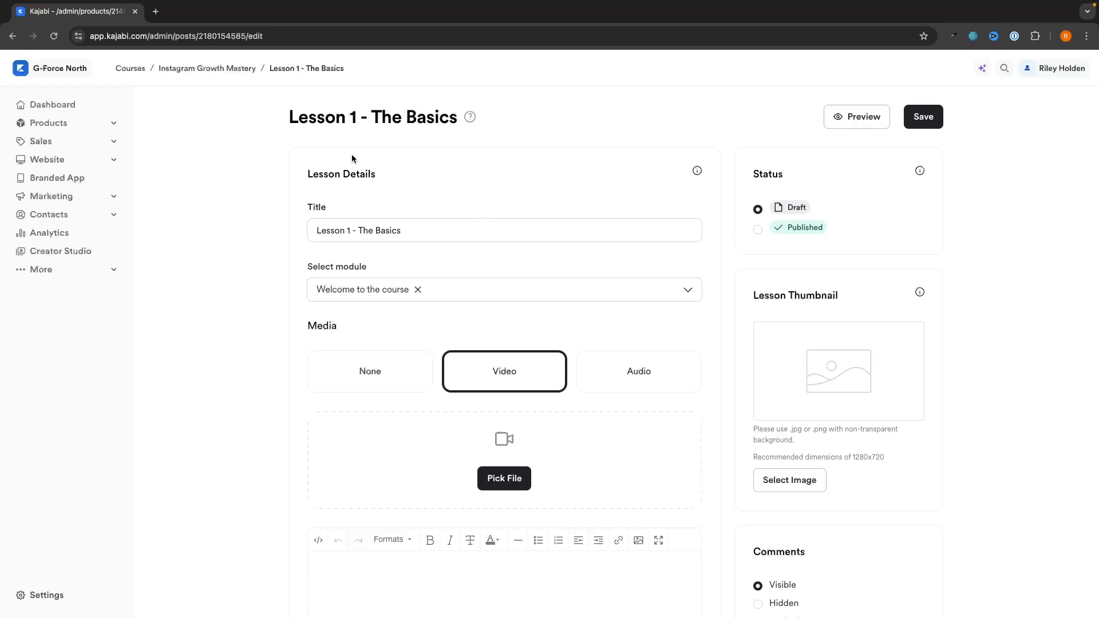
Start a new sales coupon and choose Single Coupon as its type
left_click(45, 105)
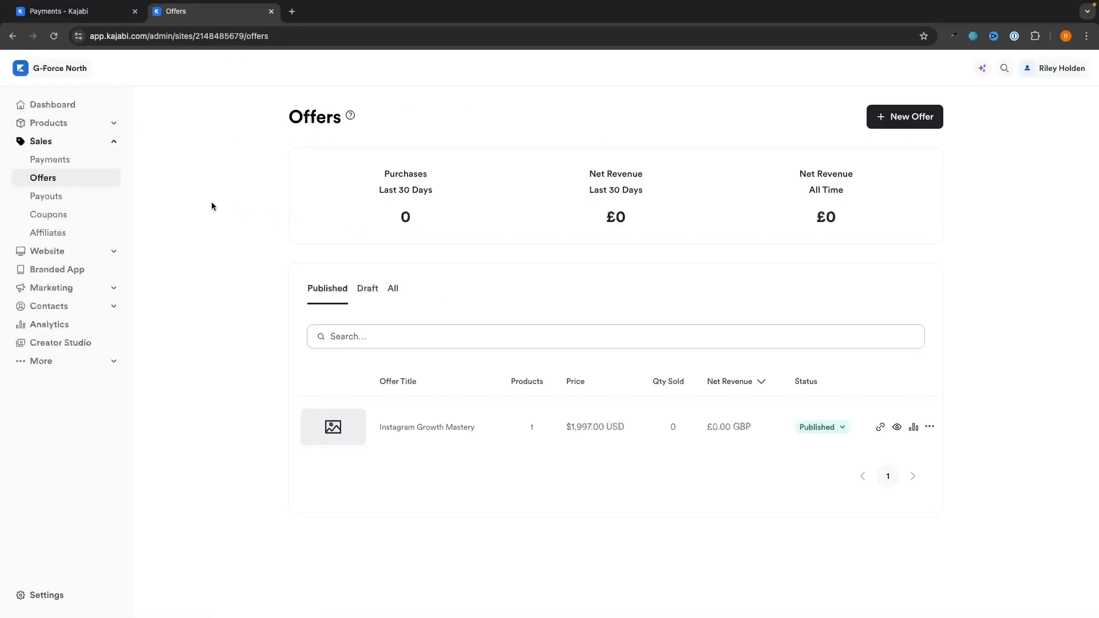
left_click(46, 216)
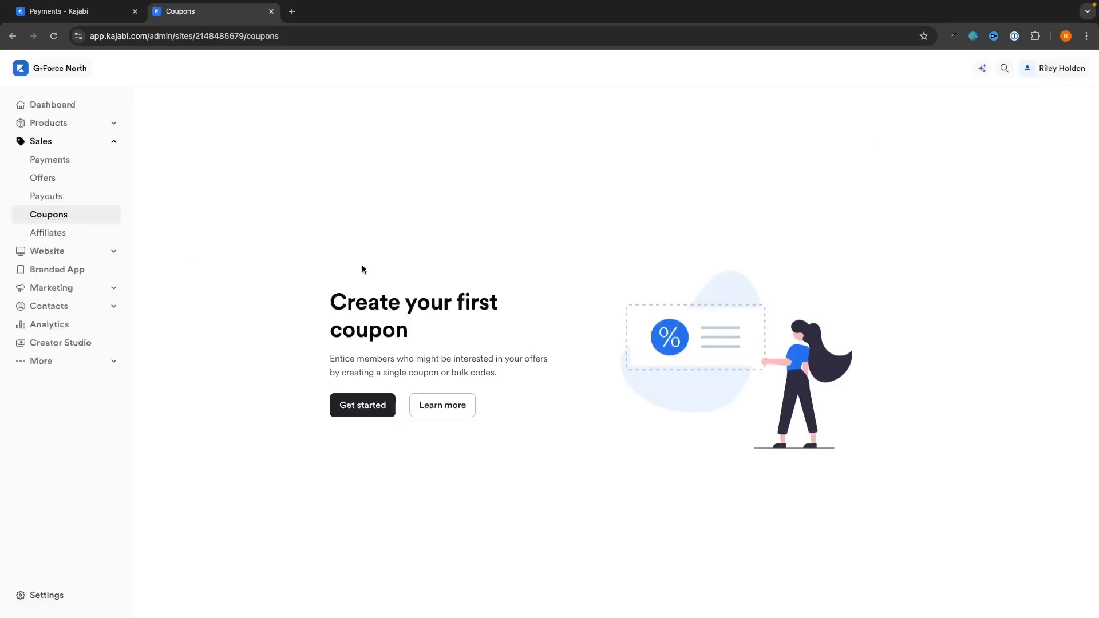
left_click(369, 410)
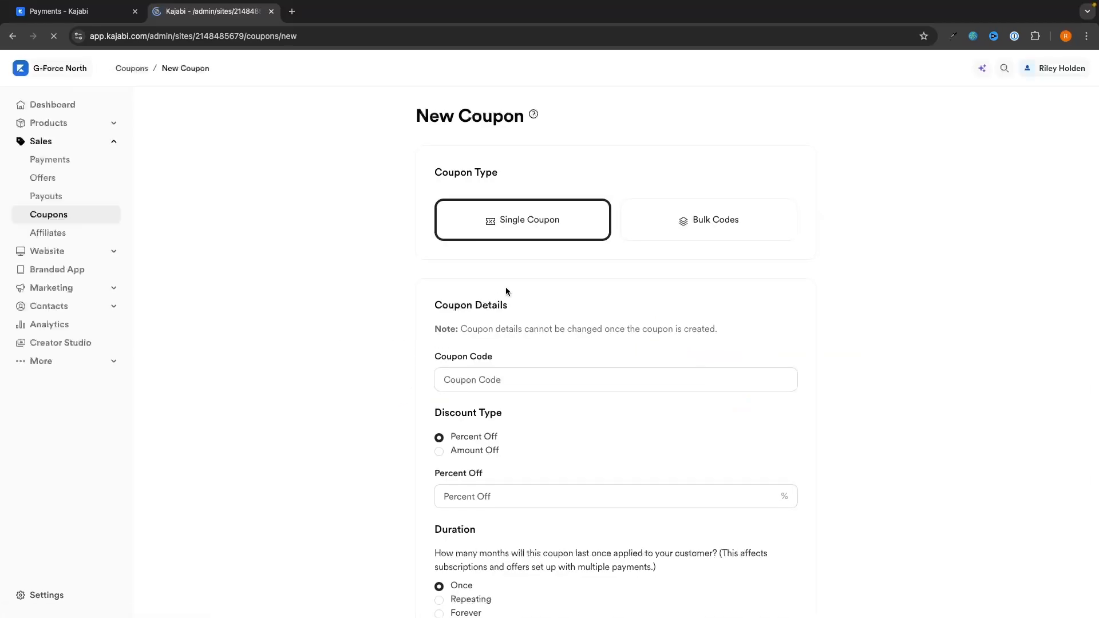
scroll(506, 287, "down", 1)
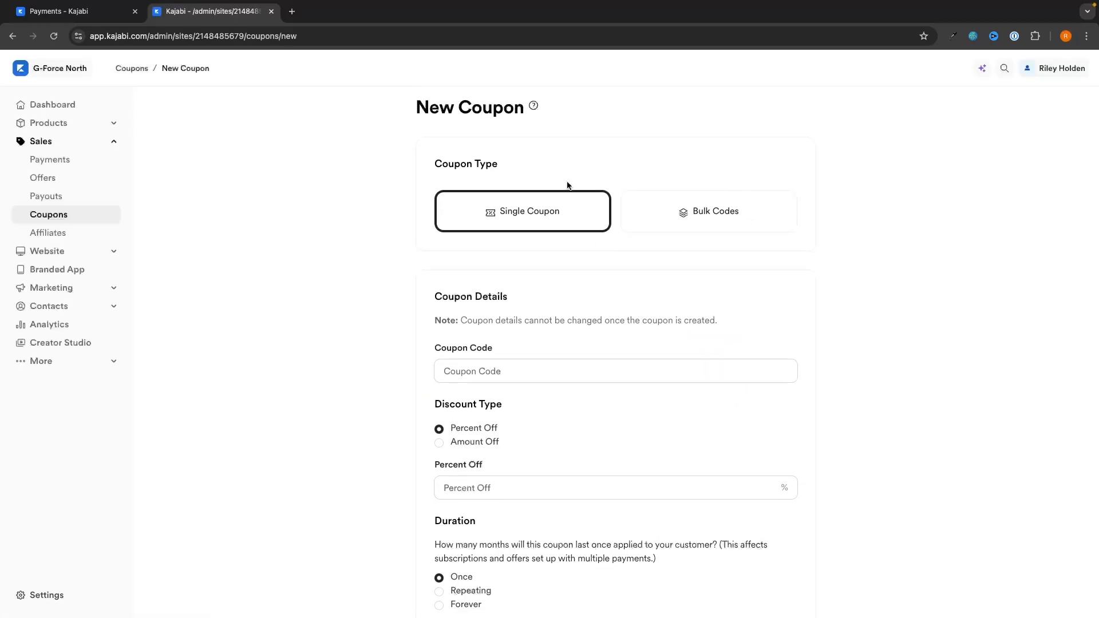
left_click(493, 213)
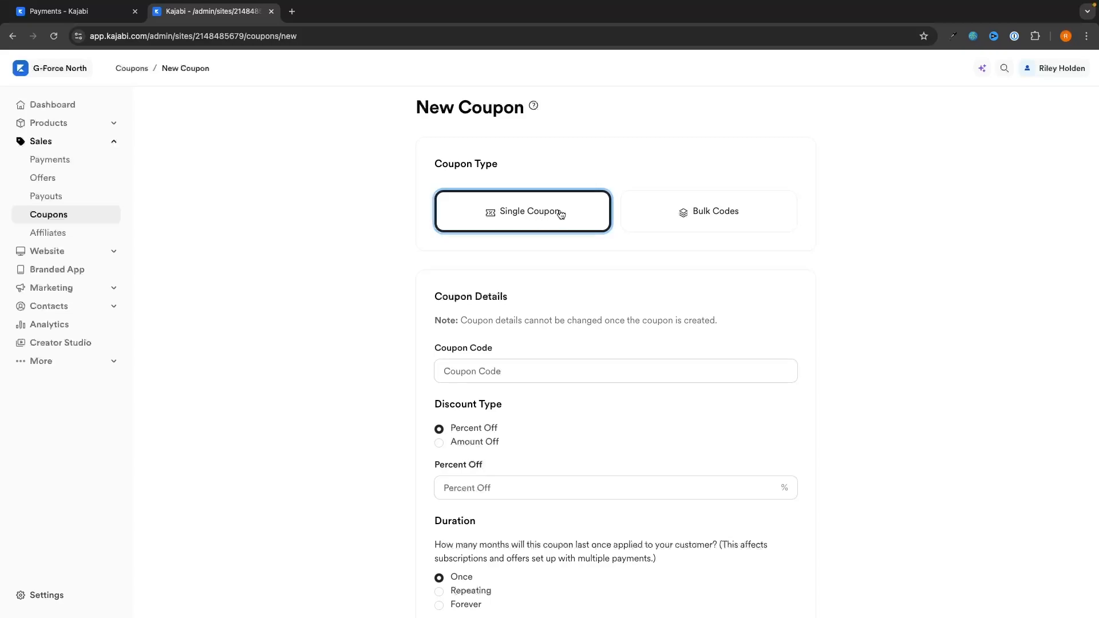
Compare the Bulk Codes and Single Coupon options, writing out the example code 10OFF in a new tab, and end on Single Coupon
left_click(738, 211)
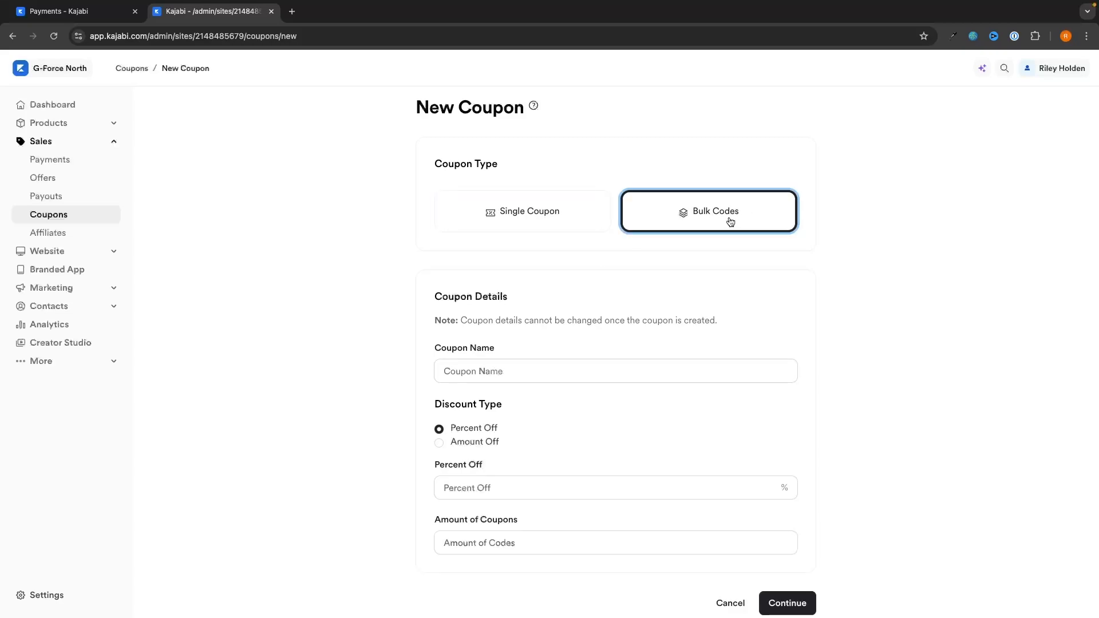
left_click(535, 208)
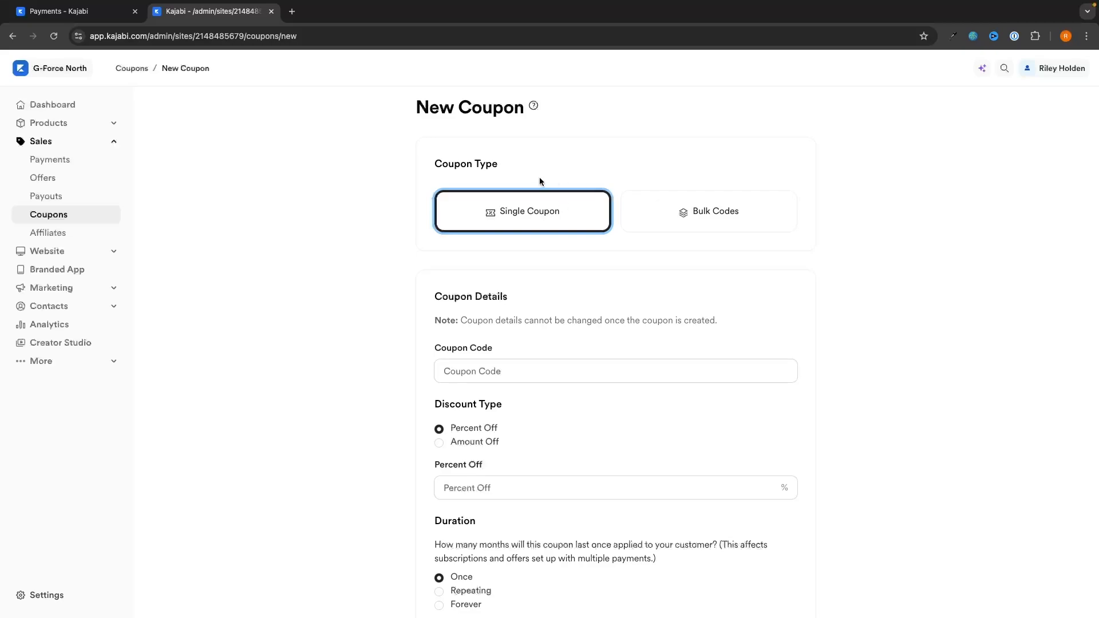
left_click(292, 12)
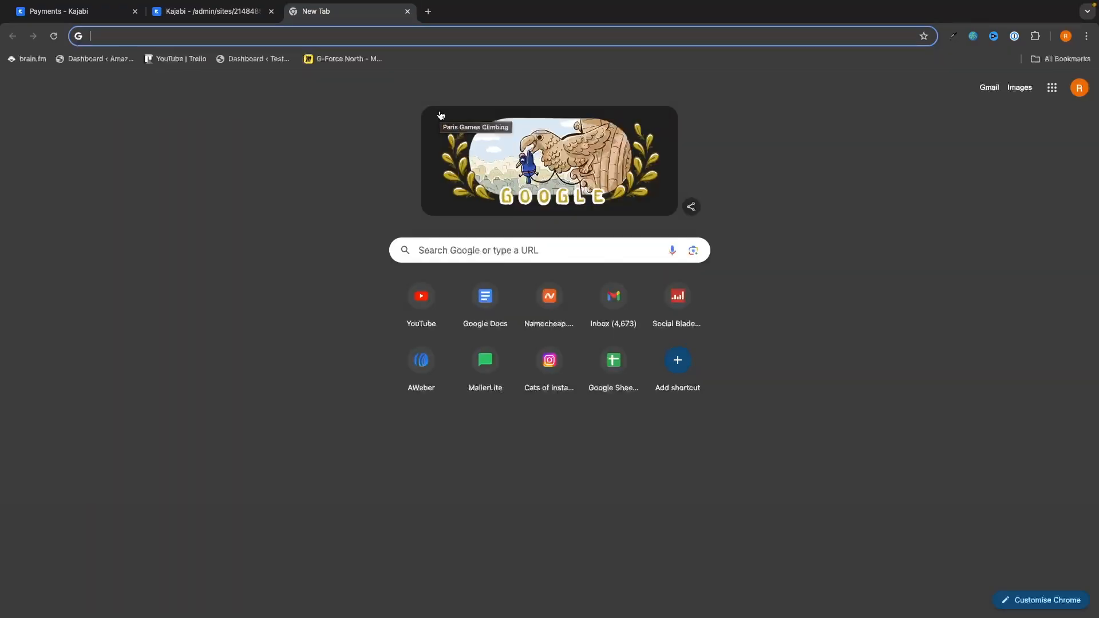
type("10OFF")
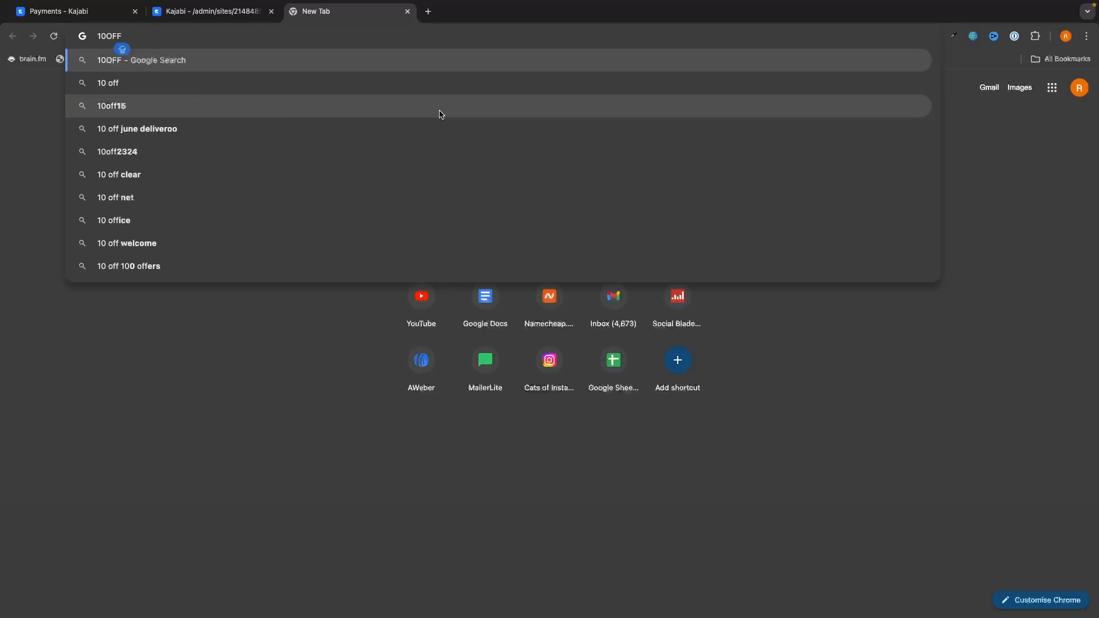
left_click(210, 11)
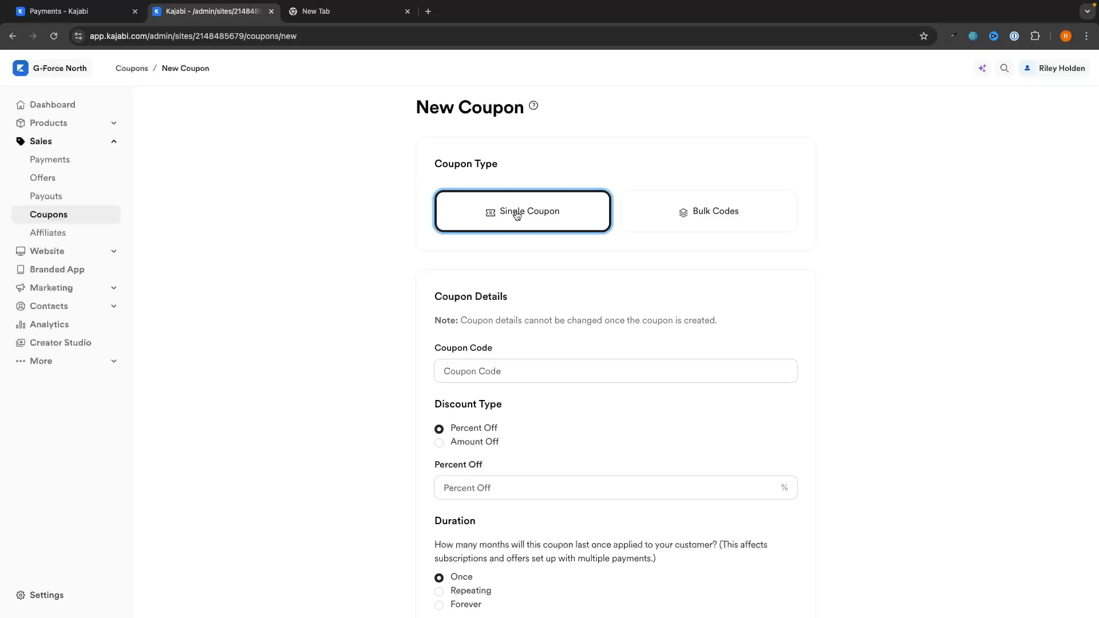
left_click(705, 223)
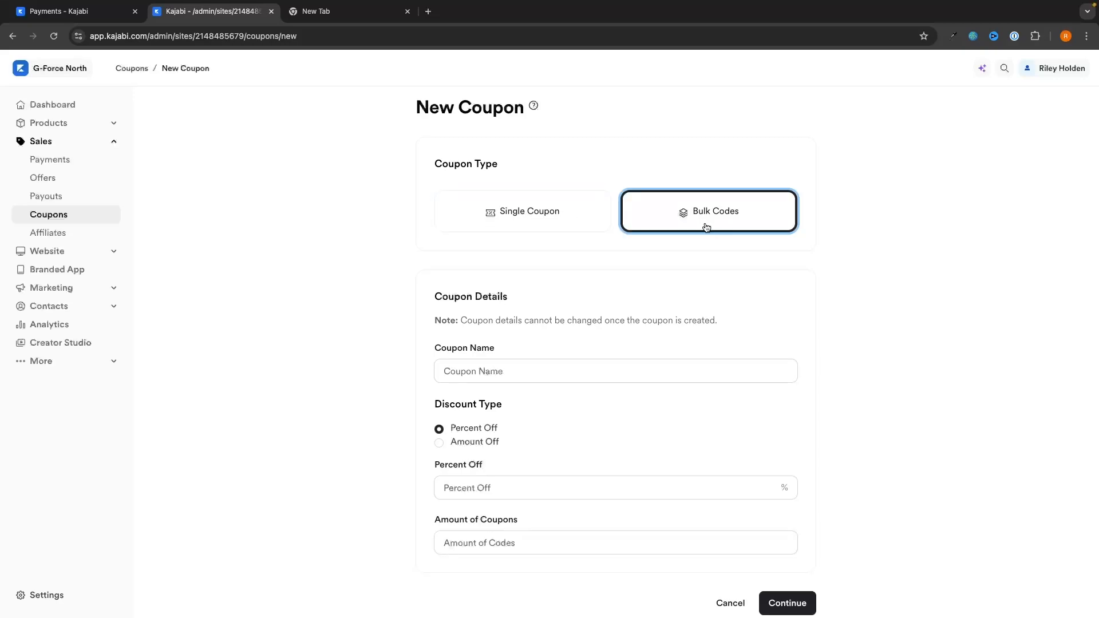
scroll(721, 219, "down", 1)
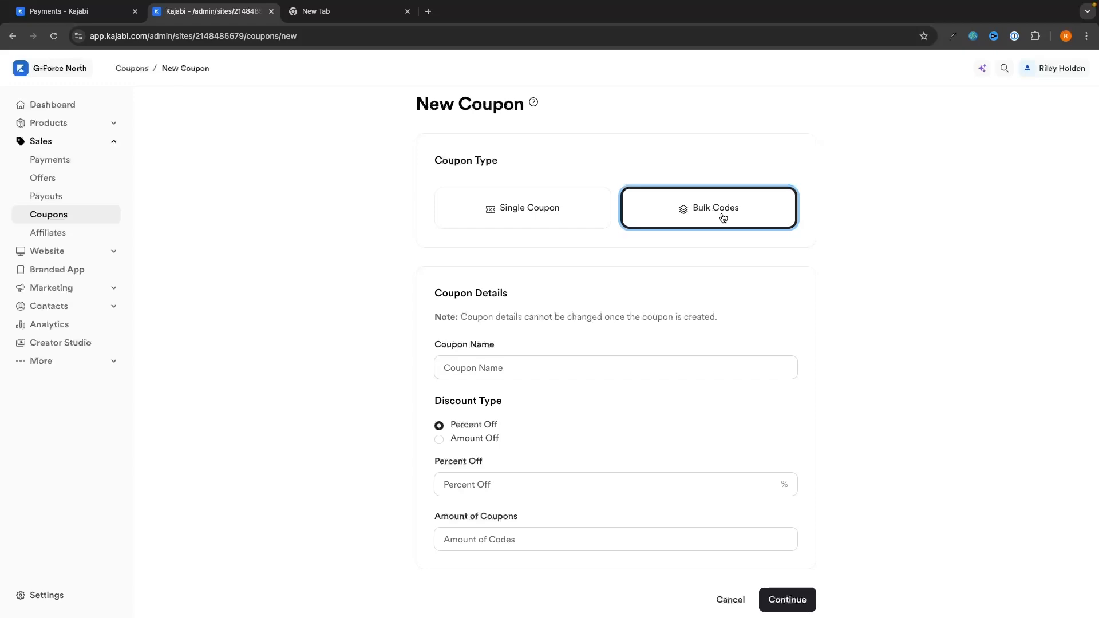
left_click(558, 201)
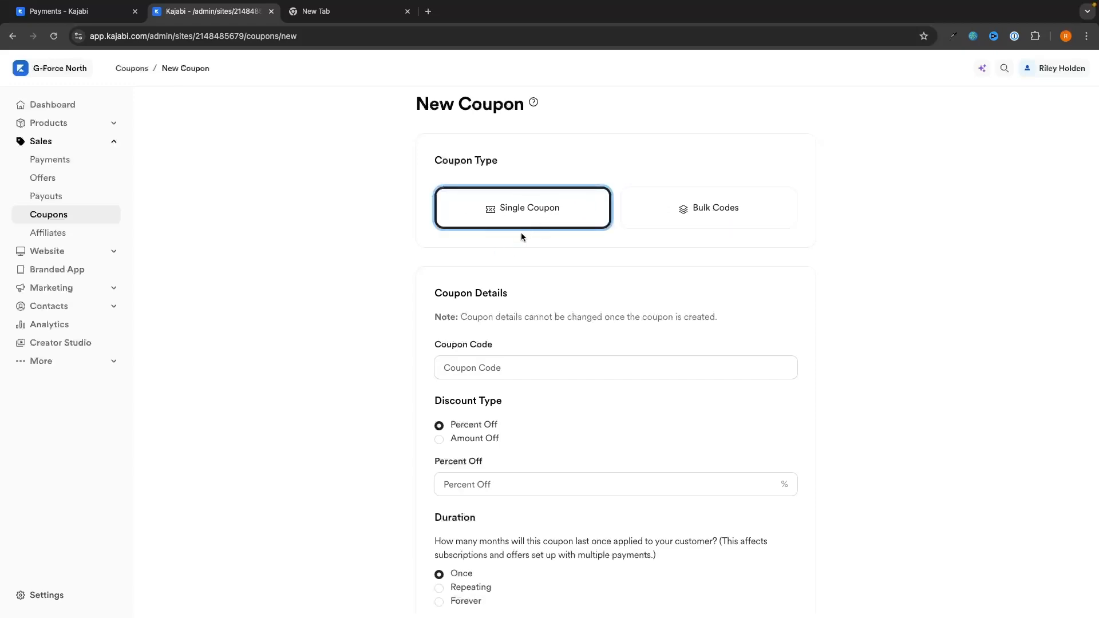
Enter 10OFF as the coupon code and give it a Percent Off discount of 10%
scroll(524, 234, "down", 2)
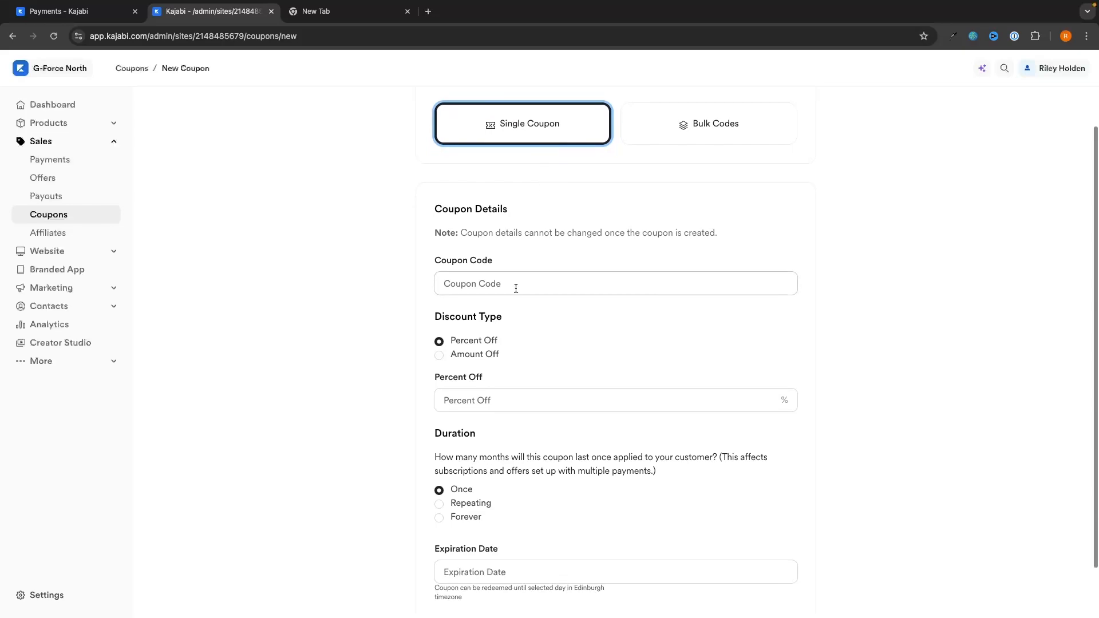
left_click(530, 289)
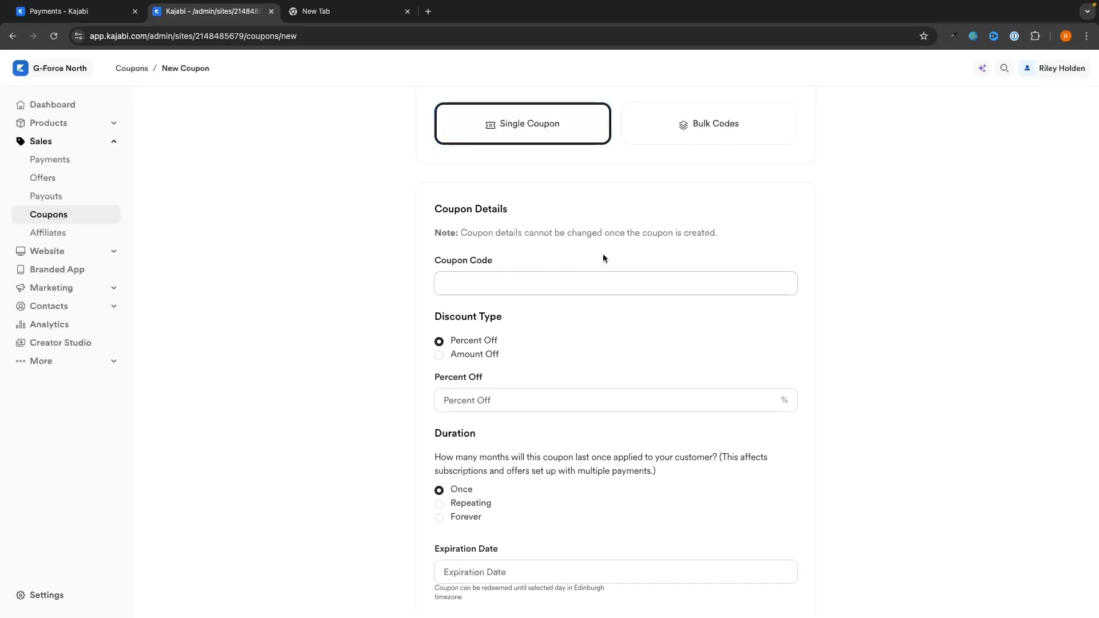
type("10OFF")
left_click(468, 341)
left_click(481, 353)
left_click(464, 339)
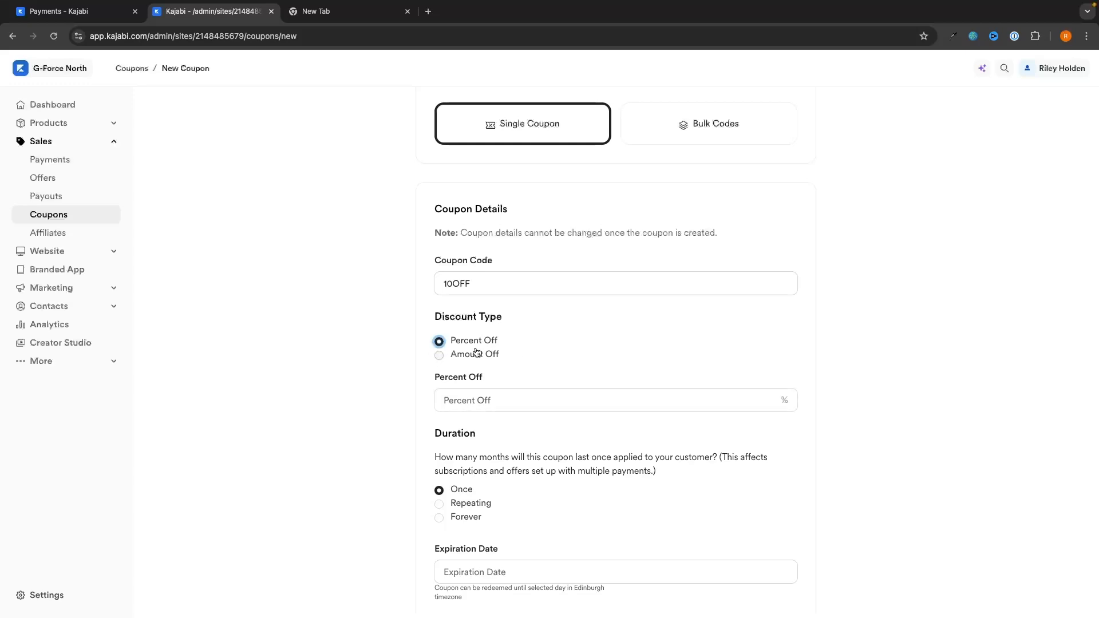
left_click(479, 354)
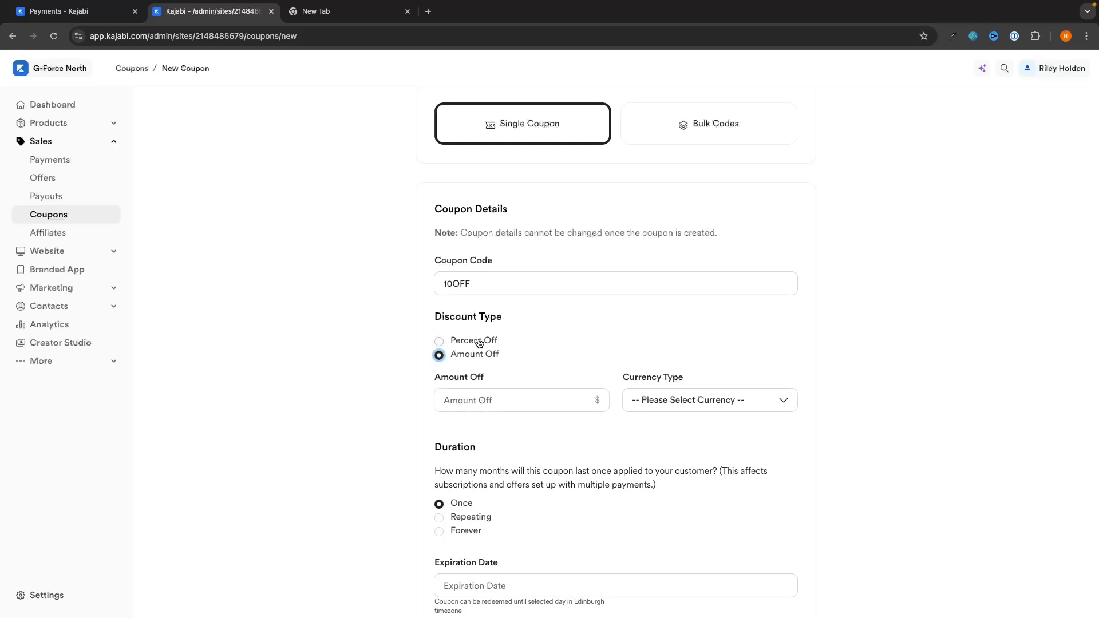
left_click(474, 341)
left_click(500, 391)
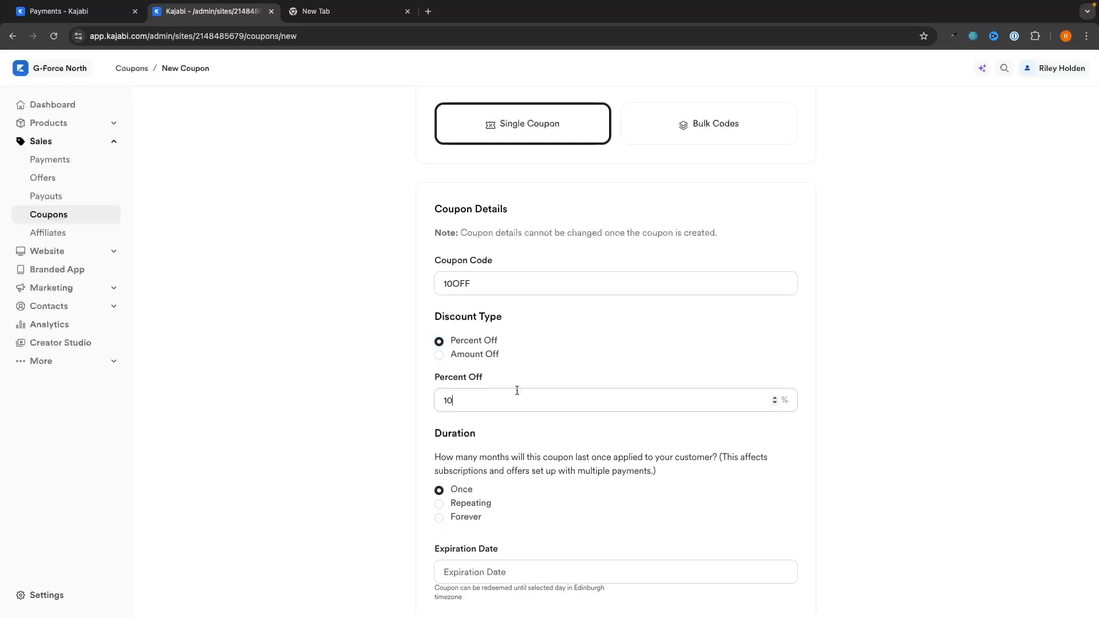
Keep the coupon's duration at Once, leave its expiration date empty, and create the coupon
scroll(390, 389, "down", 2)
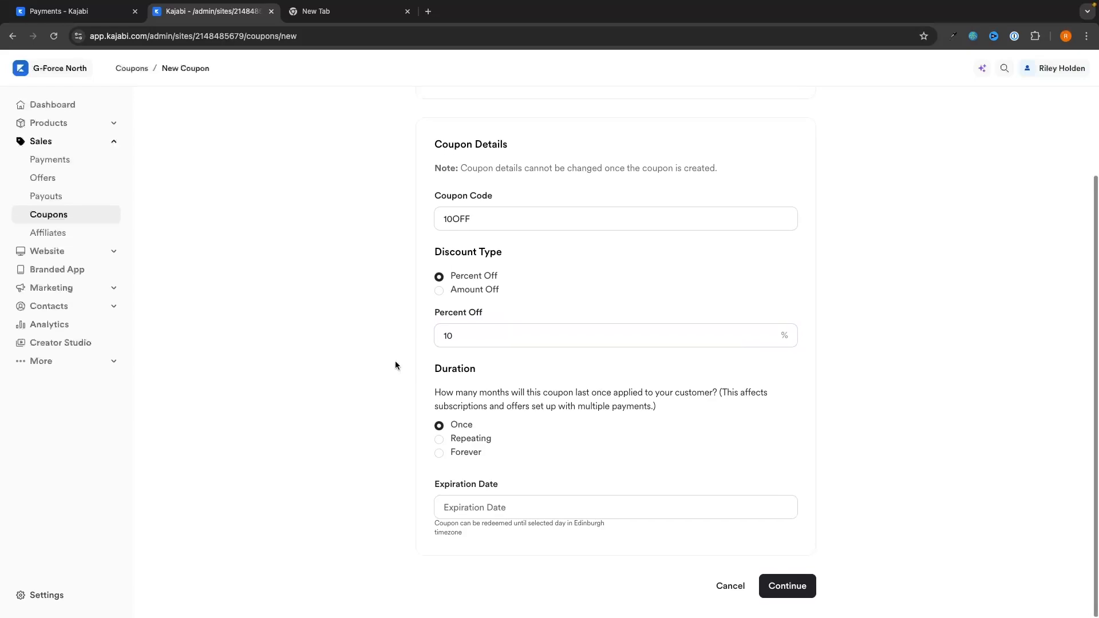
left_click_drag(433, 396, 717, 403)
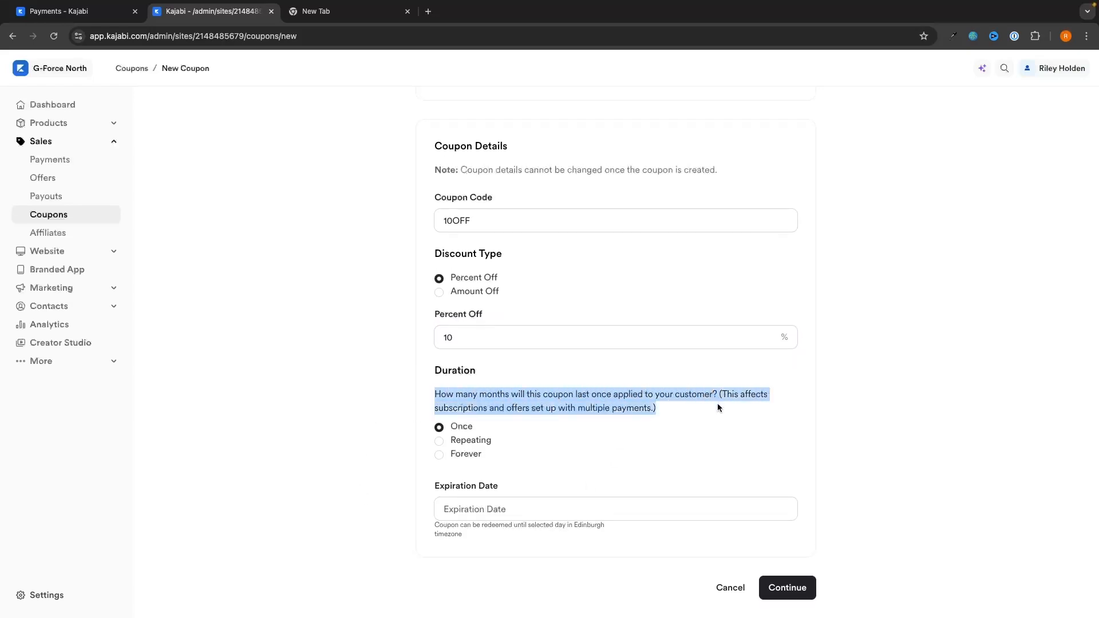
left_click(689, 403)
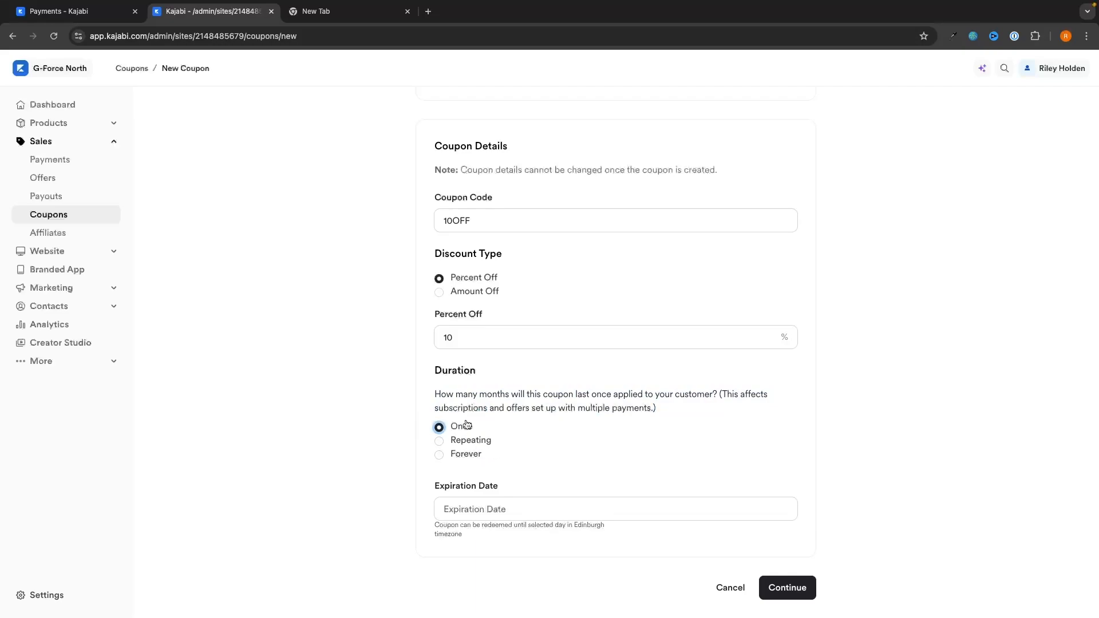
left_click(491, 508)
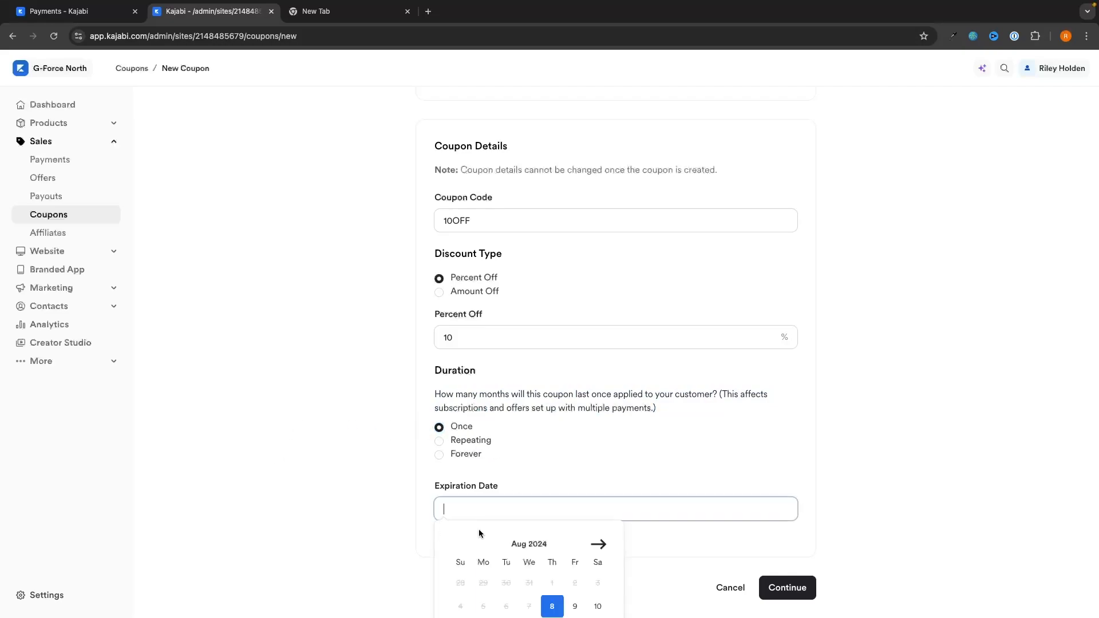
scroll(491, 518, "down", 2)
left_click(630, 370)
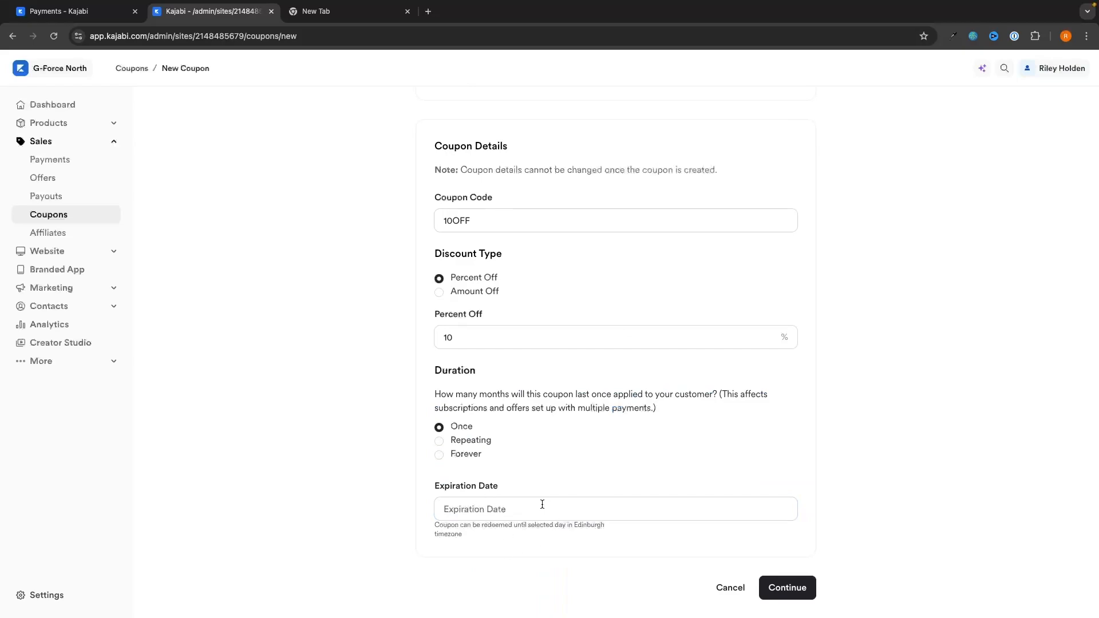
left_click(792, 593)
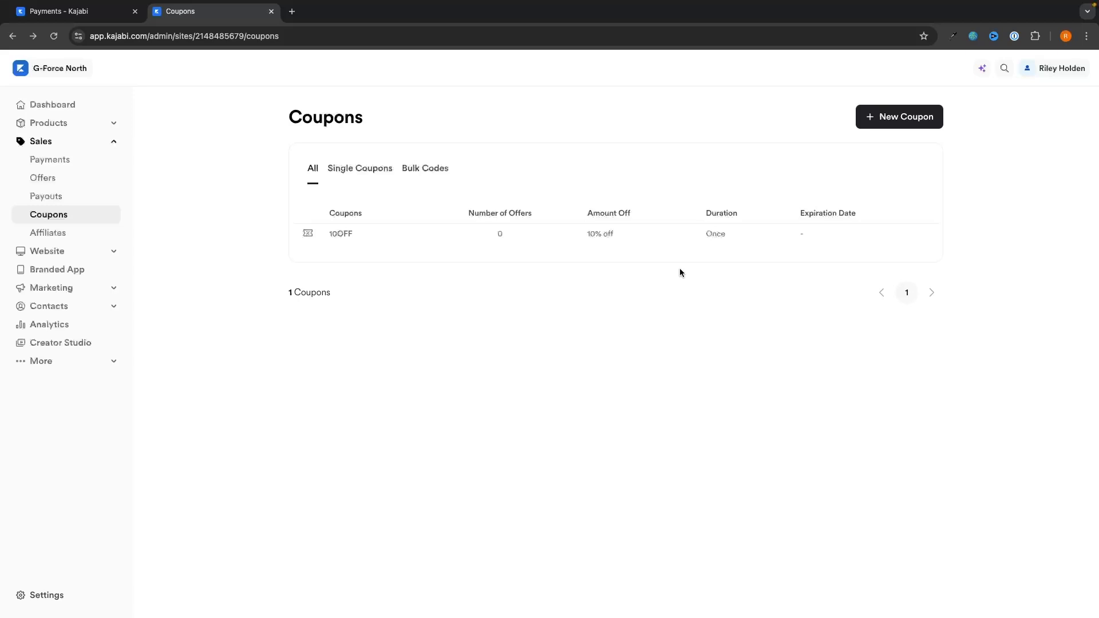
Go to the website pages, show the Funnels list and start a new funnel
left_click(66, 252)
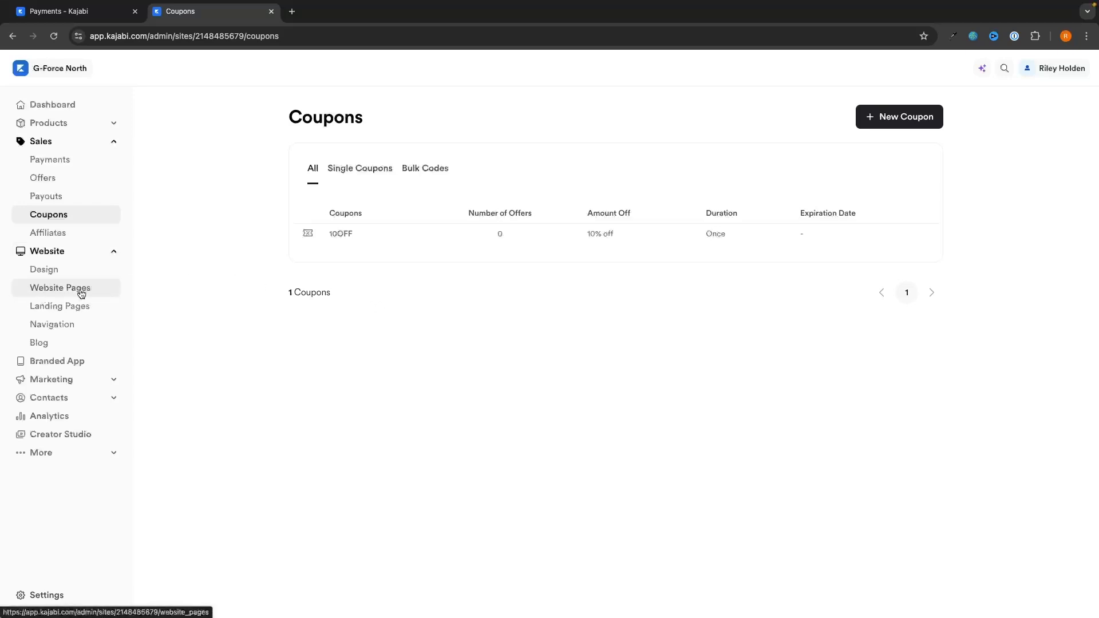
left_click(80, 293)
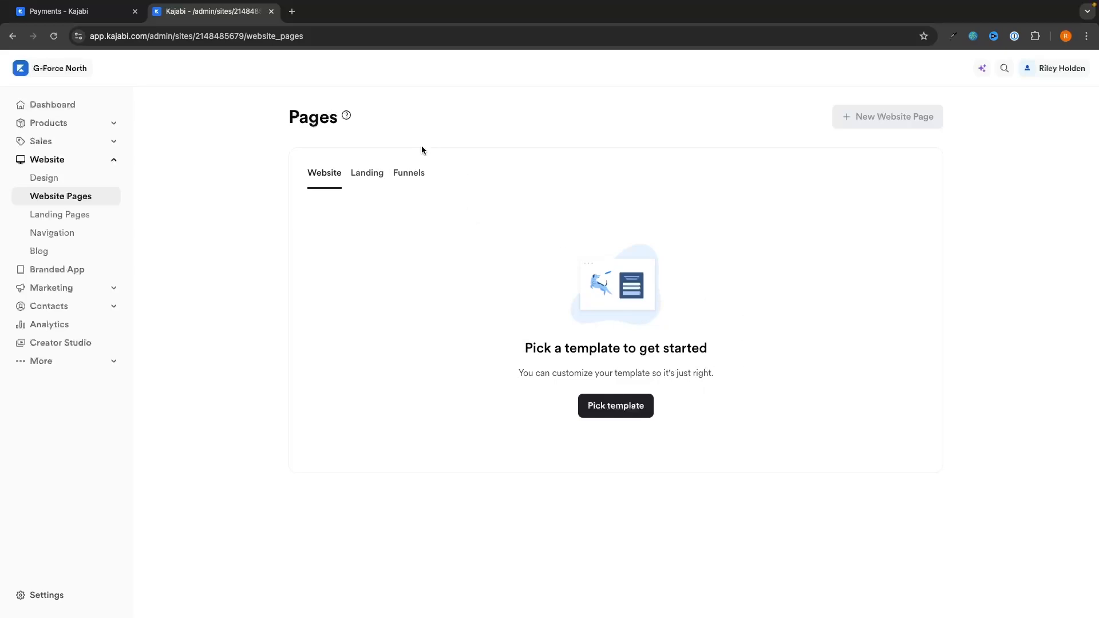
left_click(405, 179)
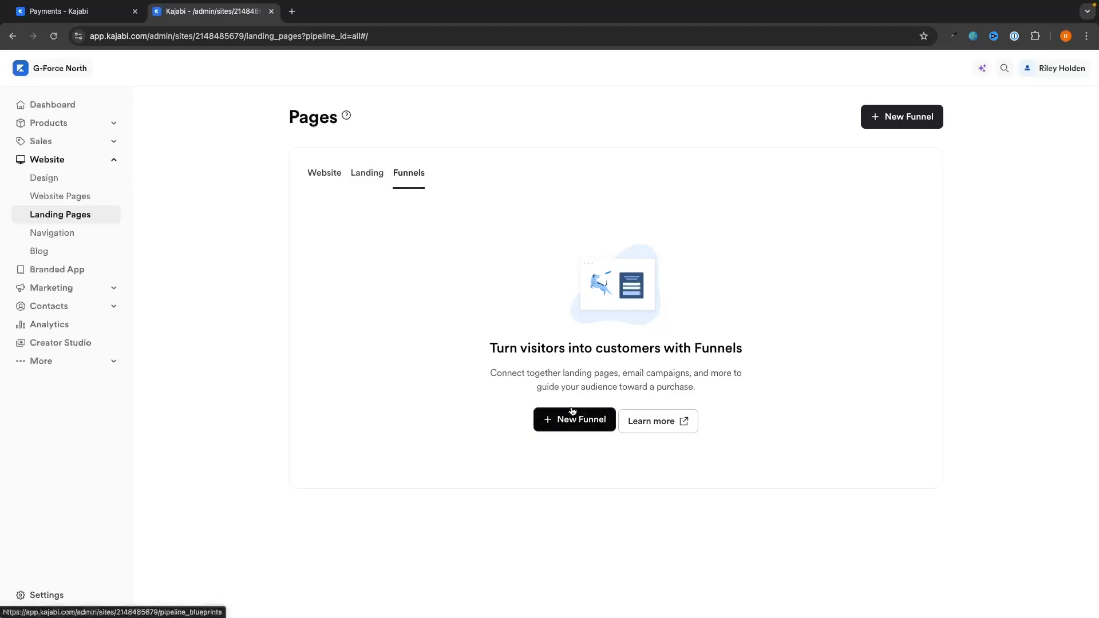
left_click(574, 430)
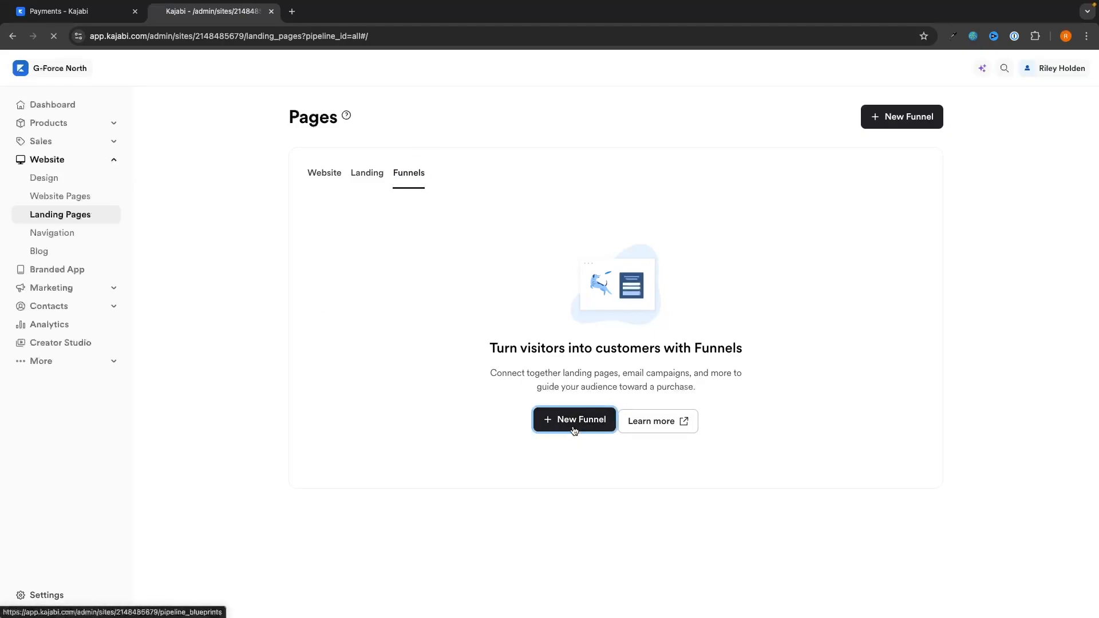
Look through the funnel templates and choose Sales Page for the new funnel
scroll(976, 260, "down", 5)
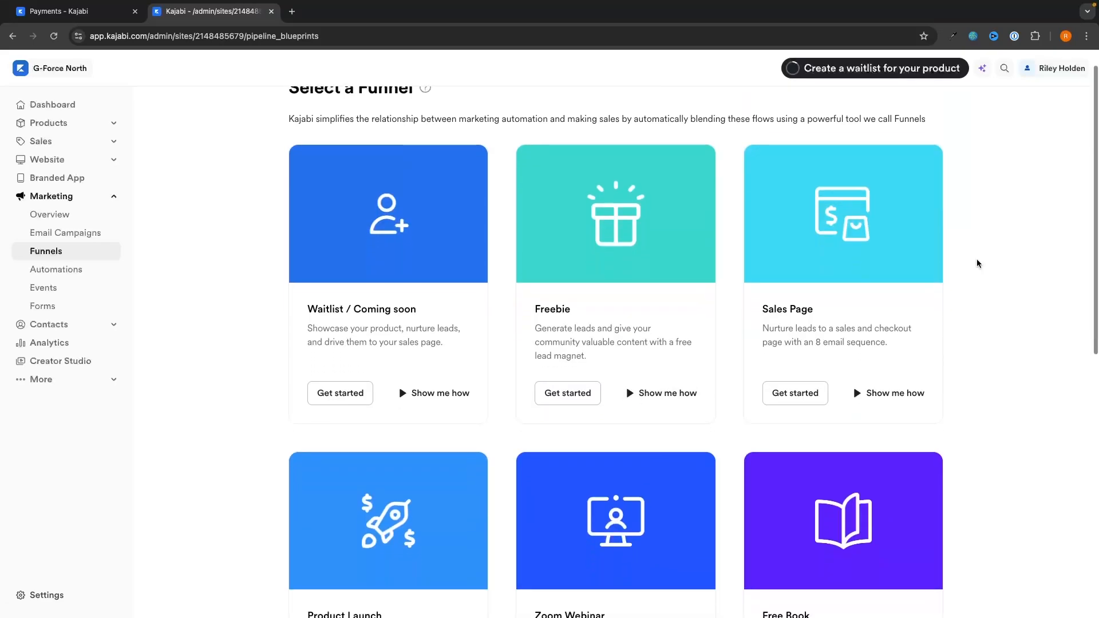
scroll(976, 261, "down", 7)
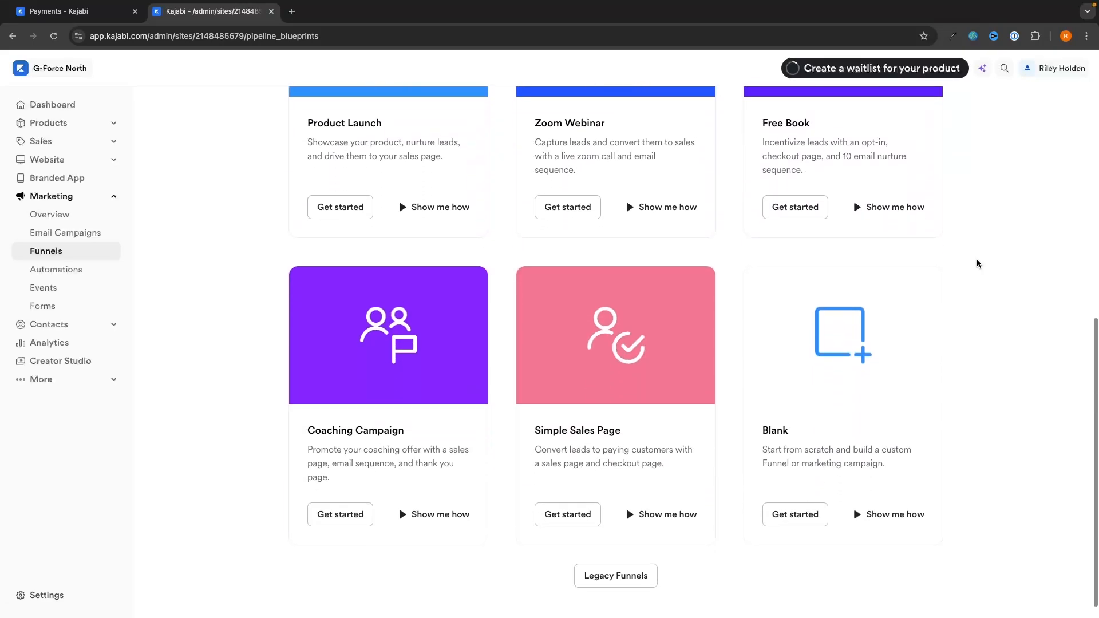
scroll(976, 263, "up", 10)
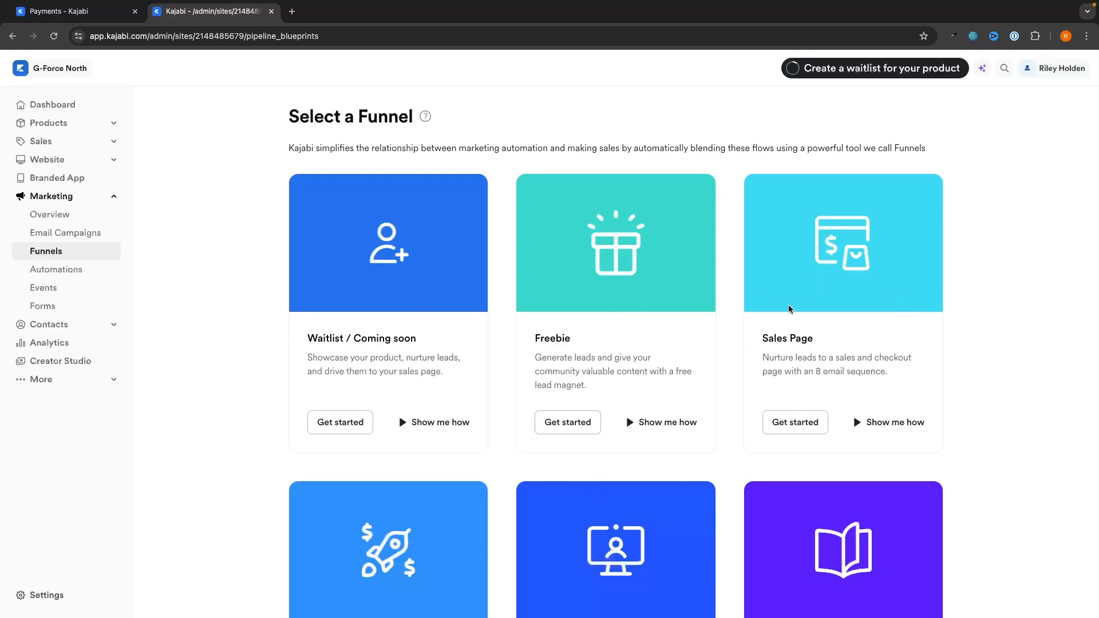
scroll(827, 374, "down", 8)
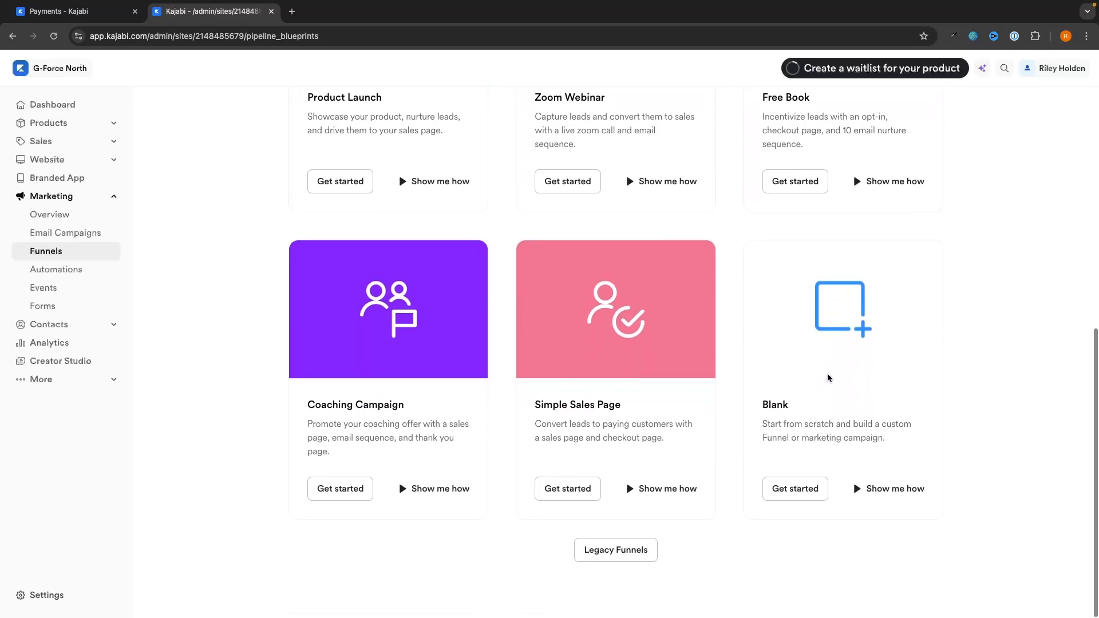
scroll(829, 378, "up", 3)
scroll(827, 377, "up", 5)
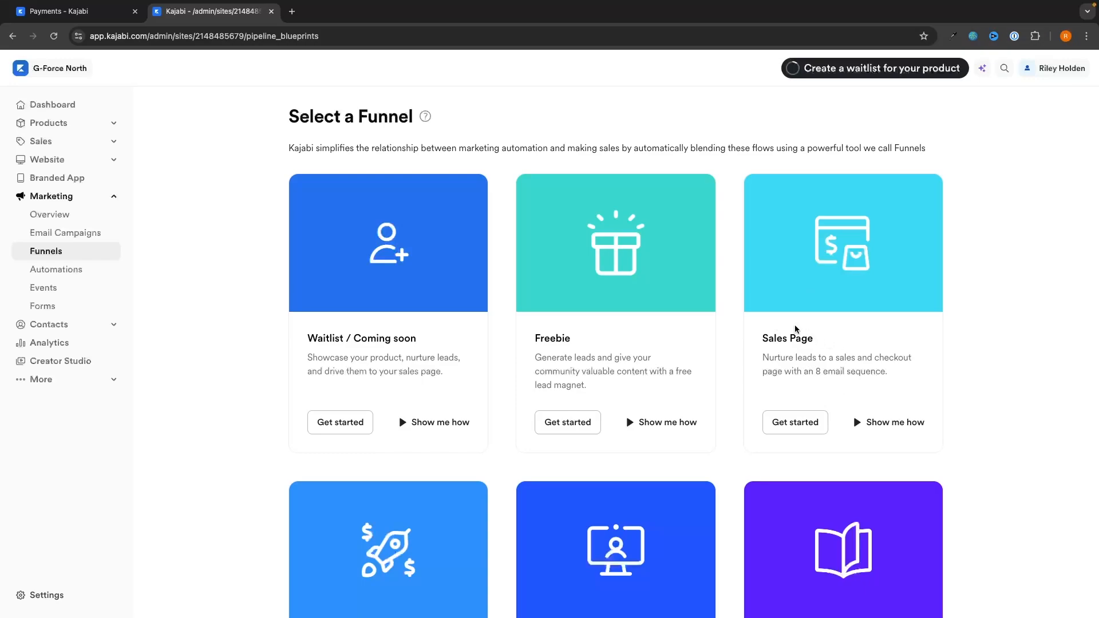
left_click(801, 422)
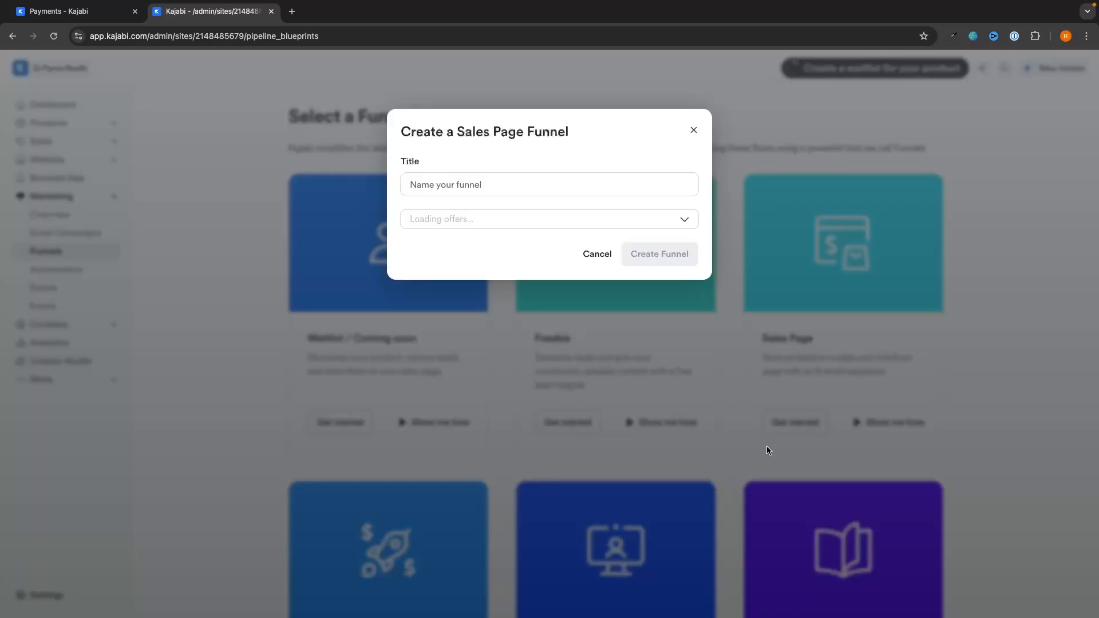
Title the funnel "Instagram Mastery Funnel", assign the Instagram Growth Mastery offer to it and create the funnel
left_click(482, 188)
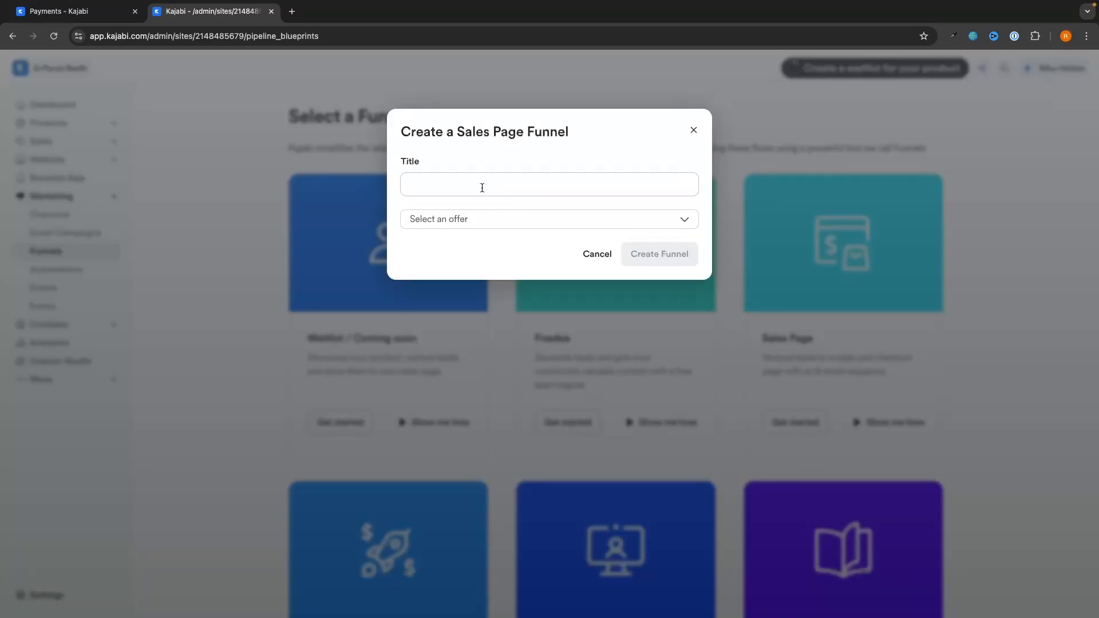
type("Instagtam Mastery Funnel")
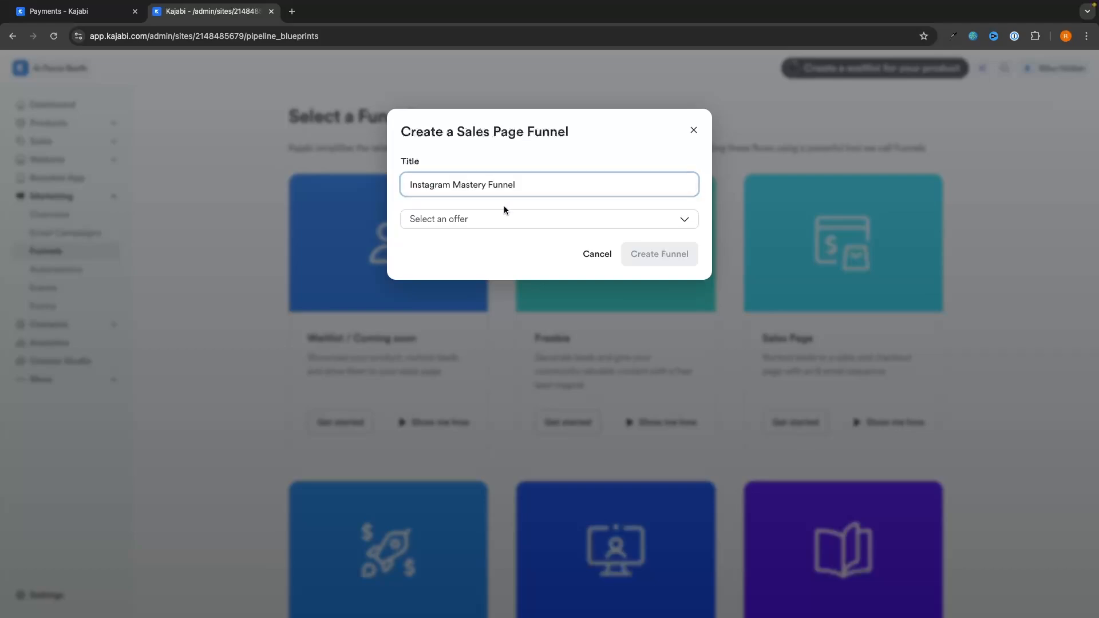
left_click(480, 221)
left_click(480, 270)
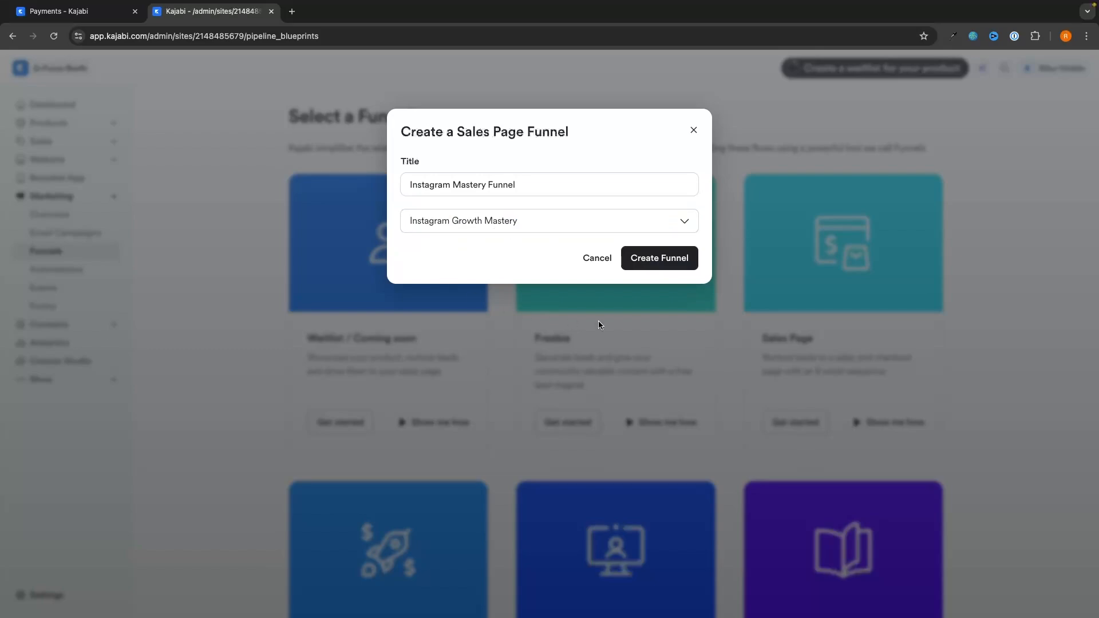
left_click(663, 260)
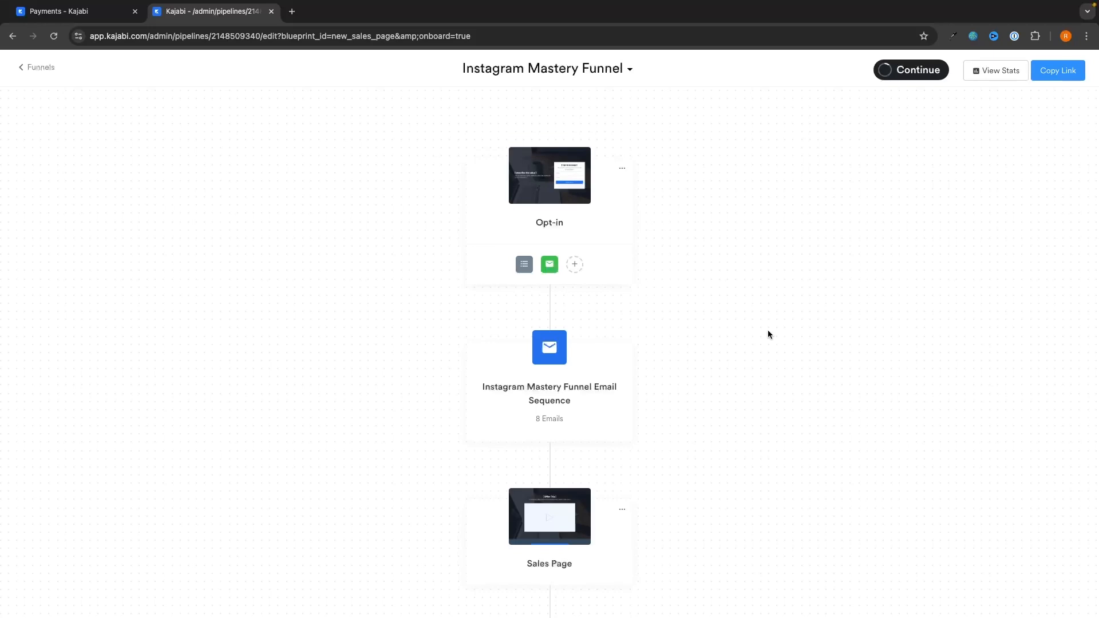
Look through the new funnel's steps, from Opt-in and email sequence to Sales Page and Offer Checkout
scroll(703, 304, "down", 1)
scroll(704, 304, "up", 1)
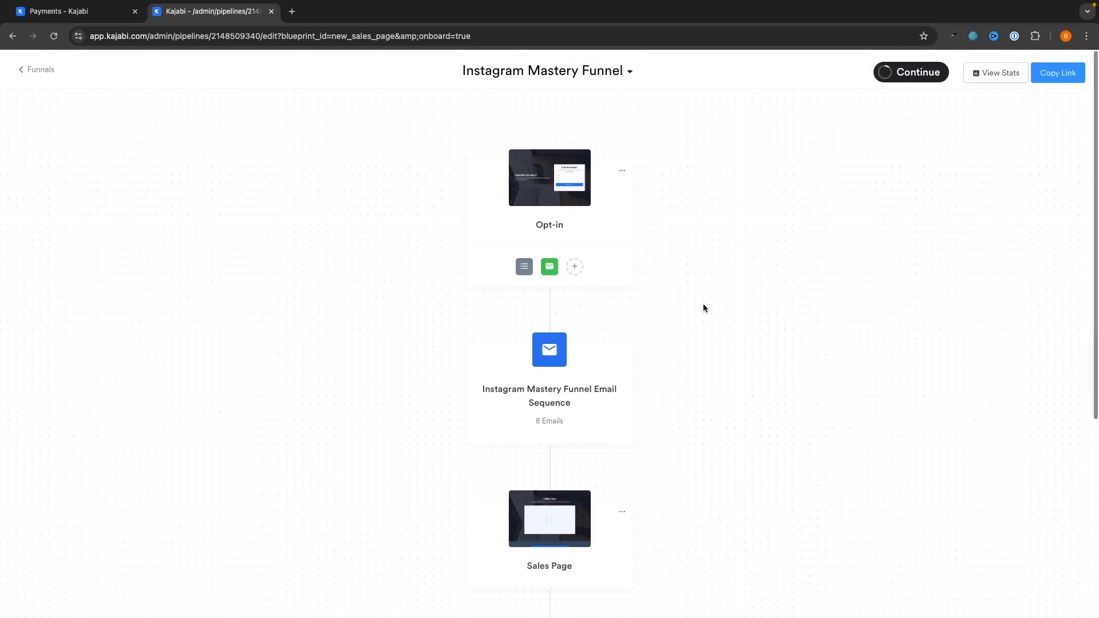
scroll(703, 307, "down", 1)
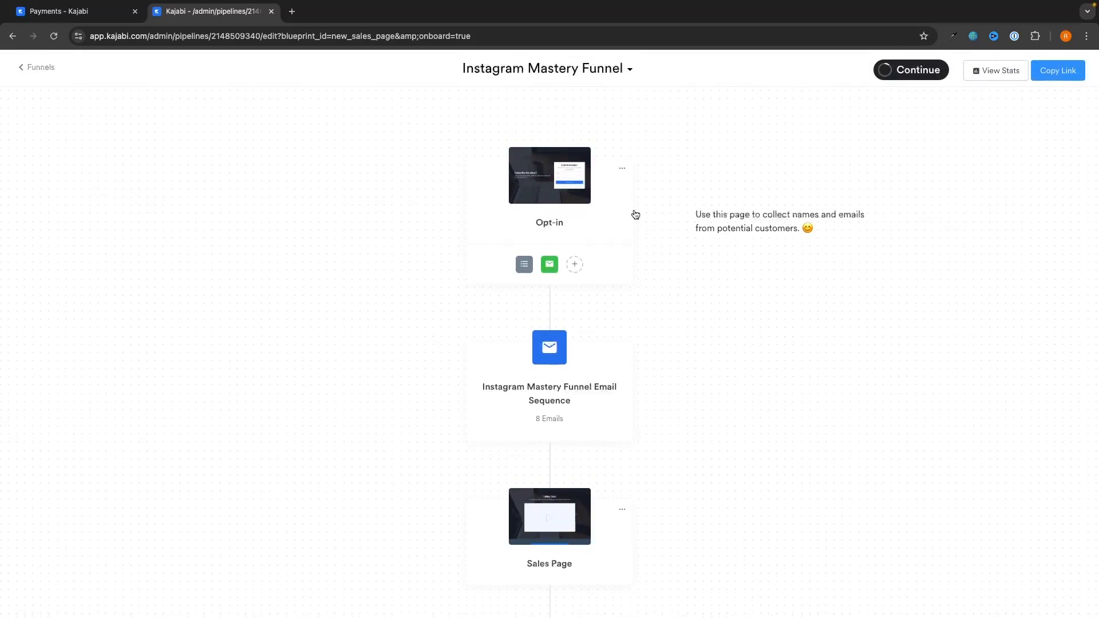
scroll(621, 266, "down", 2)
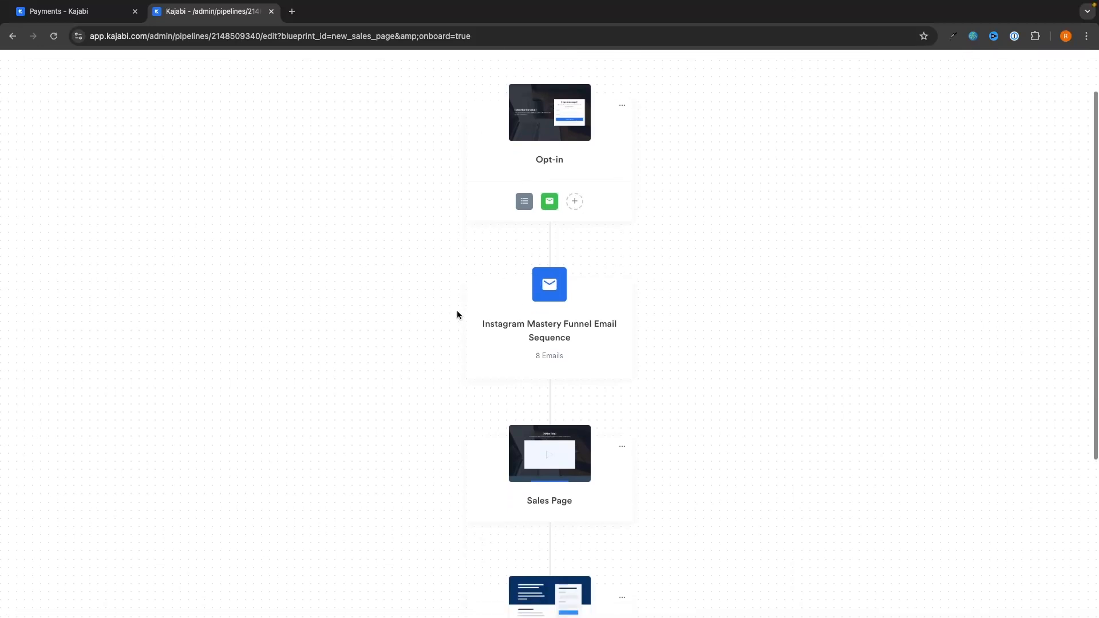
scroll(592, 335, "down", 4)
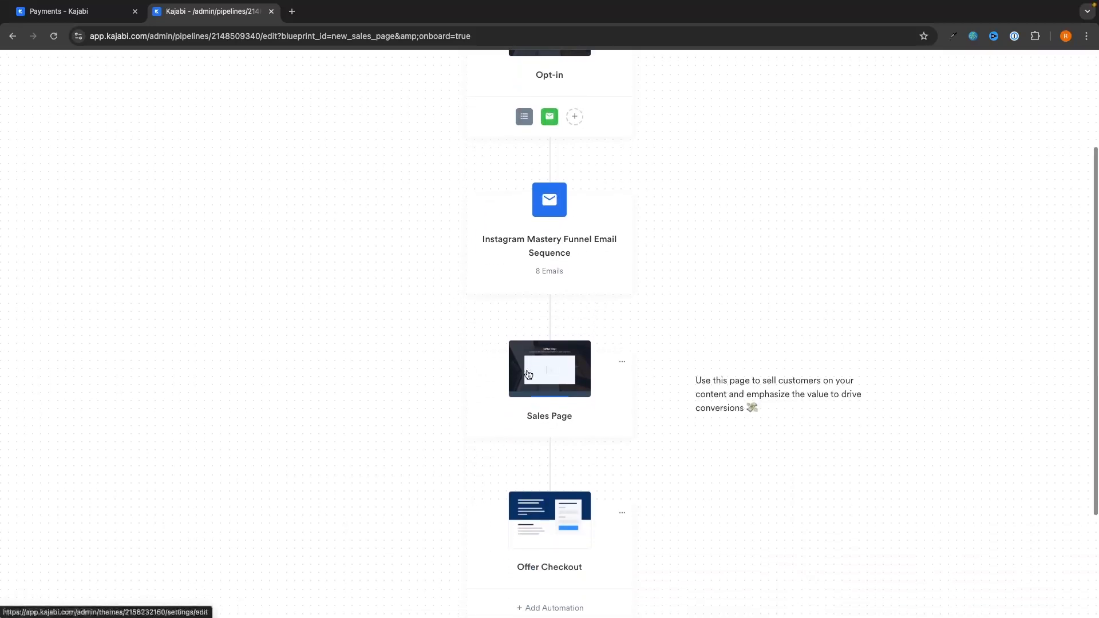
scroll(694, 400, "up", 6)
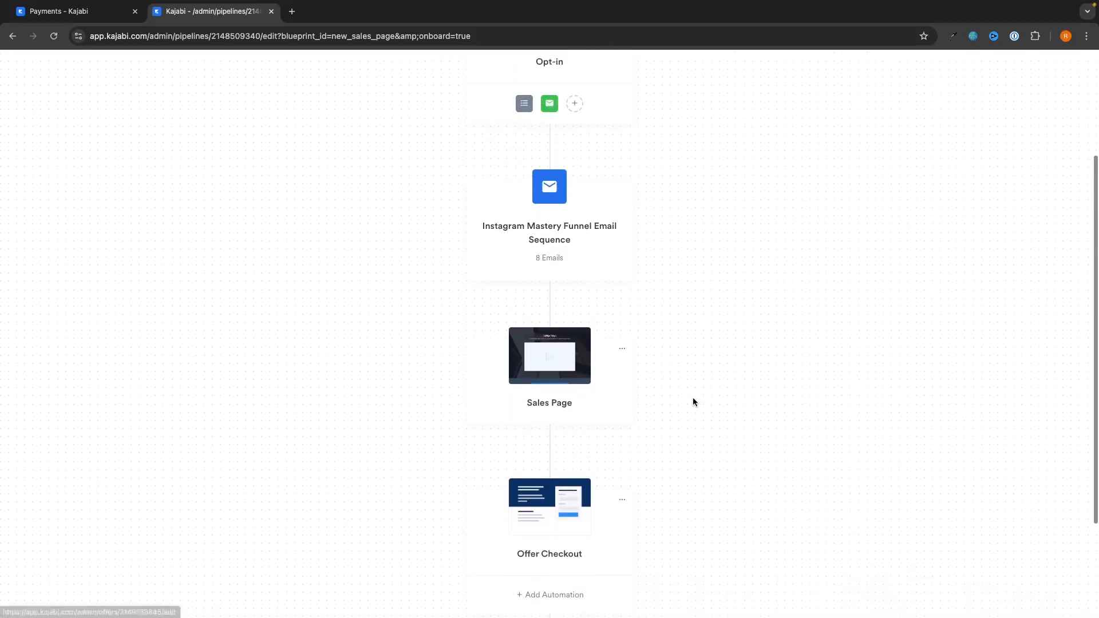
scroll(556, 185, "up", 3)
scroll(556, 186, "up", 3)
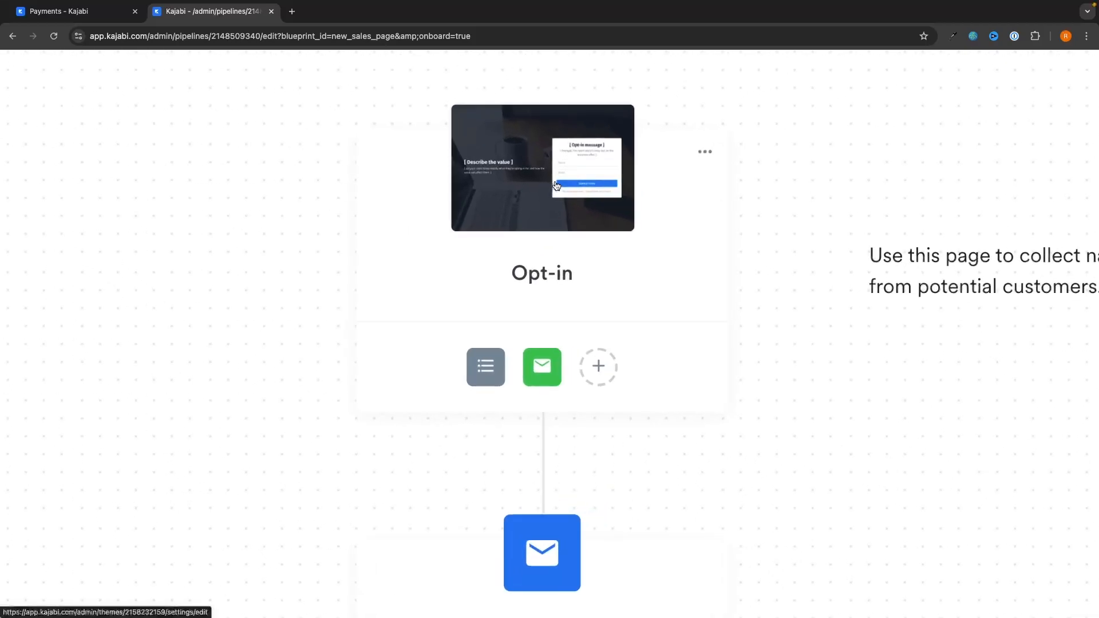
scroll(555, 185, "down", 6)
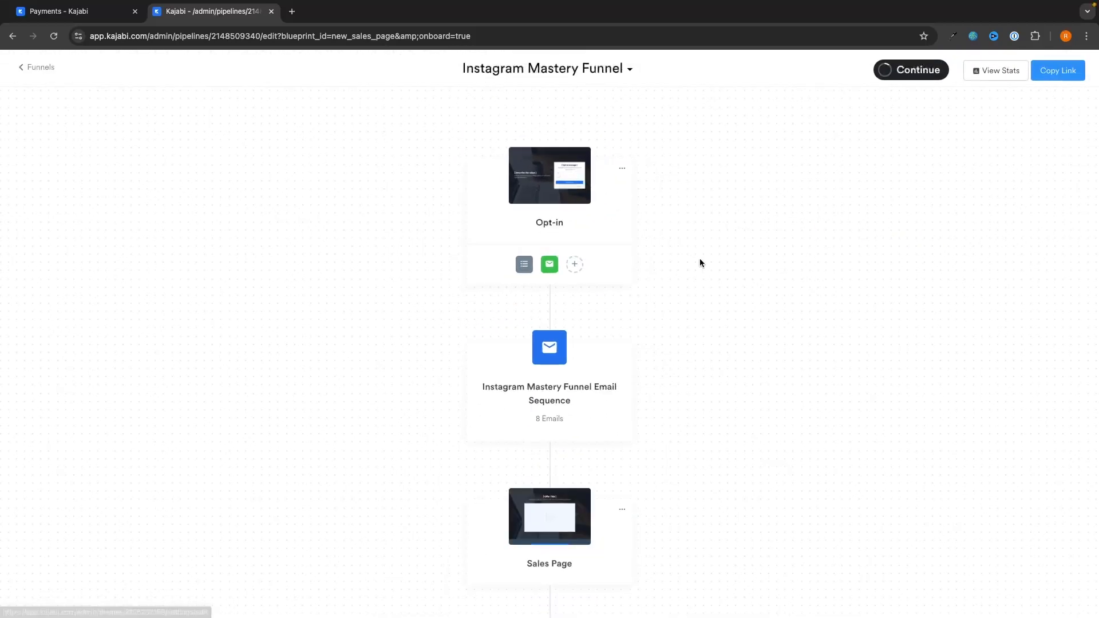
Open the funnel's Opt-in page for editing and show the settings of the form block in its hero section
left_click(547, 189)
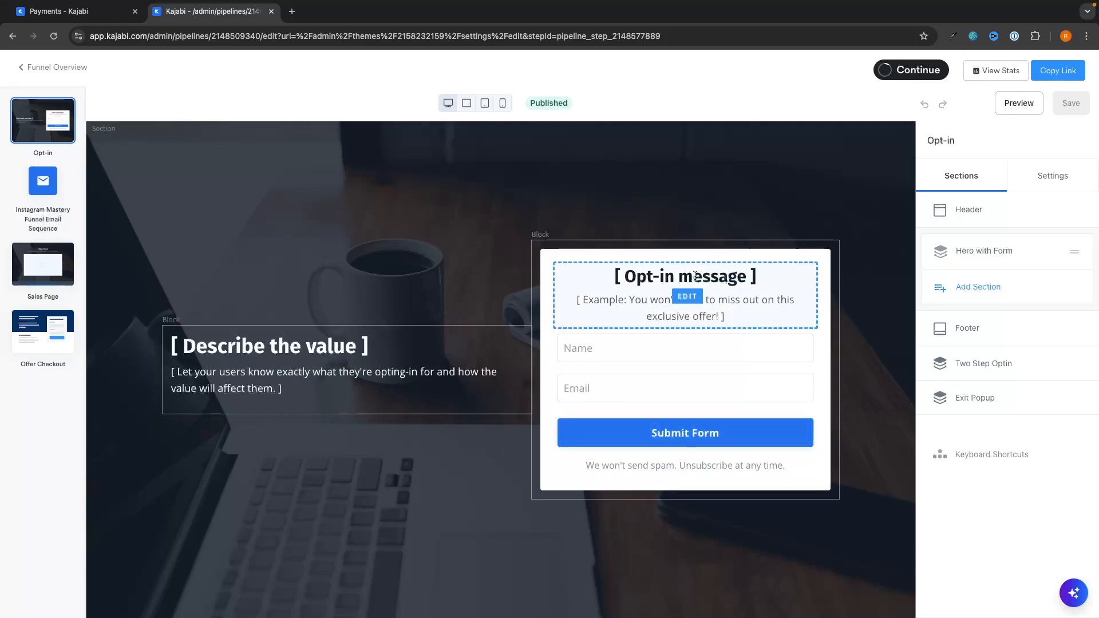
left_click(296, 270)
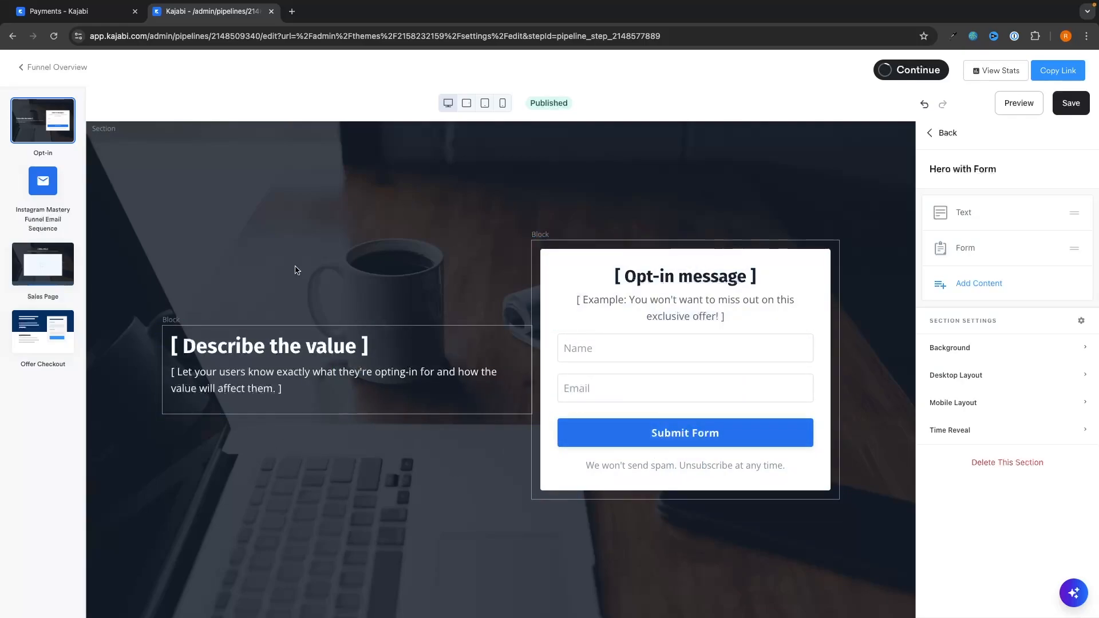
left_click(644, 290)
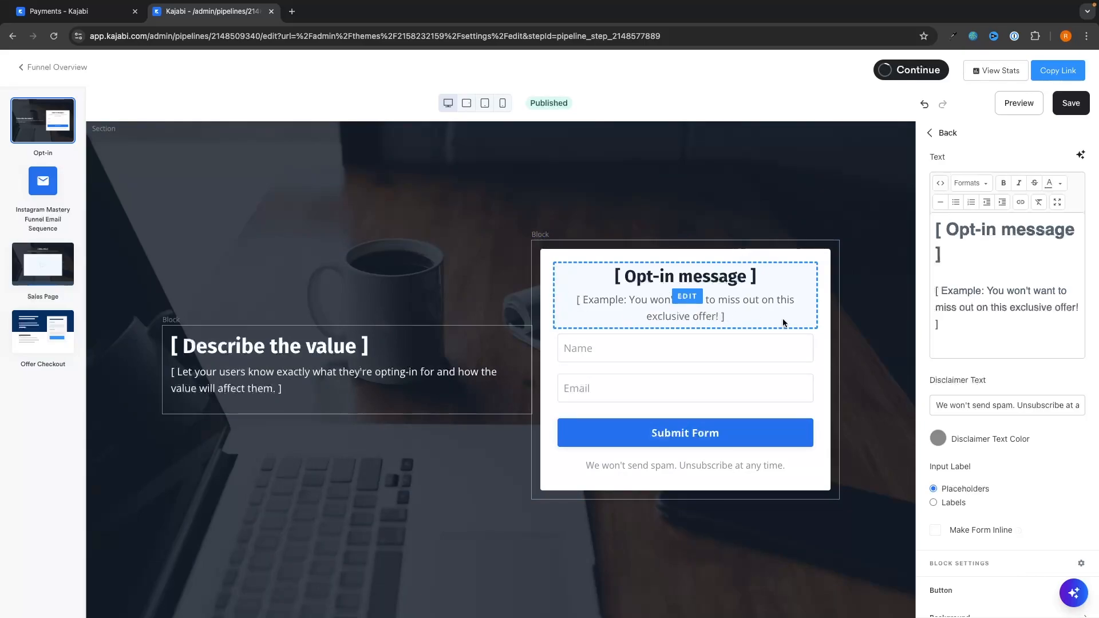
Replace the opt-in form's heading with "The best Instagram Training on the Internet" and its example text with "fhrekjgnkjdgnekjrgn"
left_click_drag(976, 326, 903, 208)
left_click(938, 237)
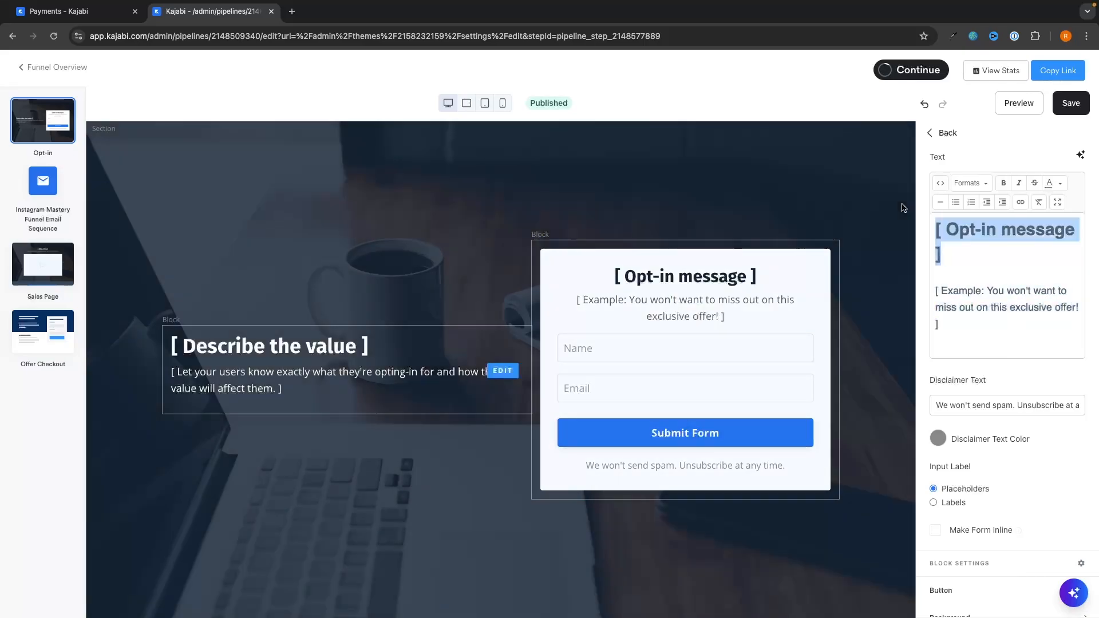
type("The be")
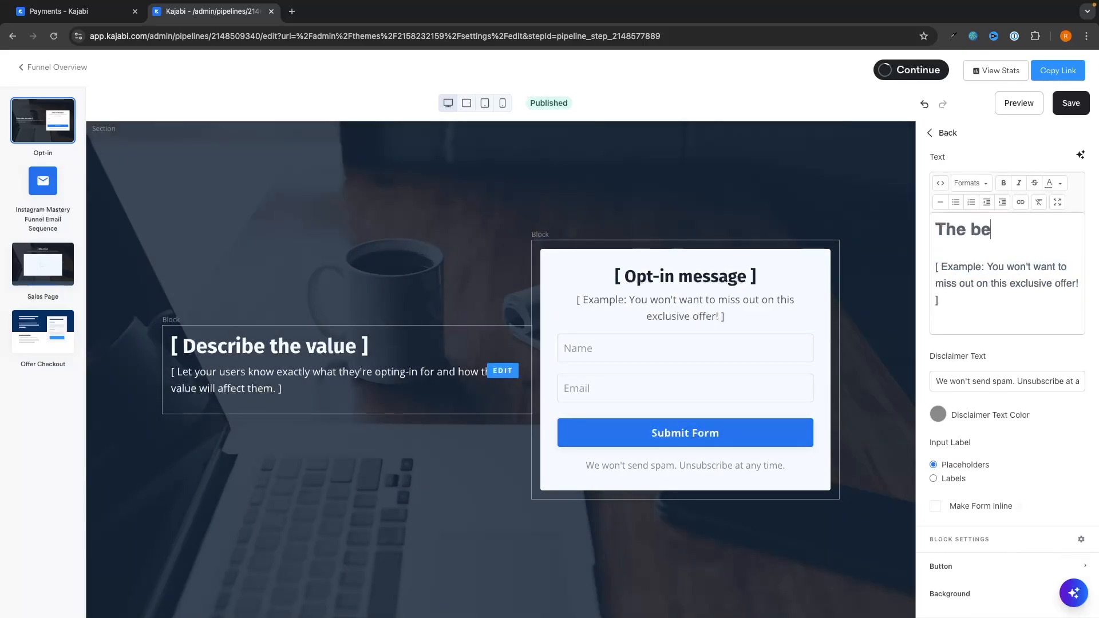
type("st Instagram Training ")
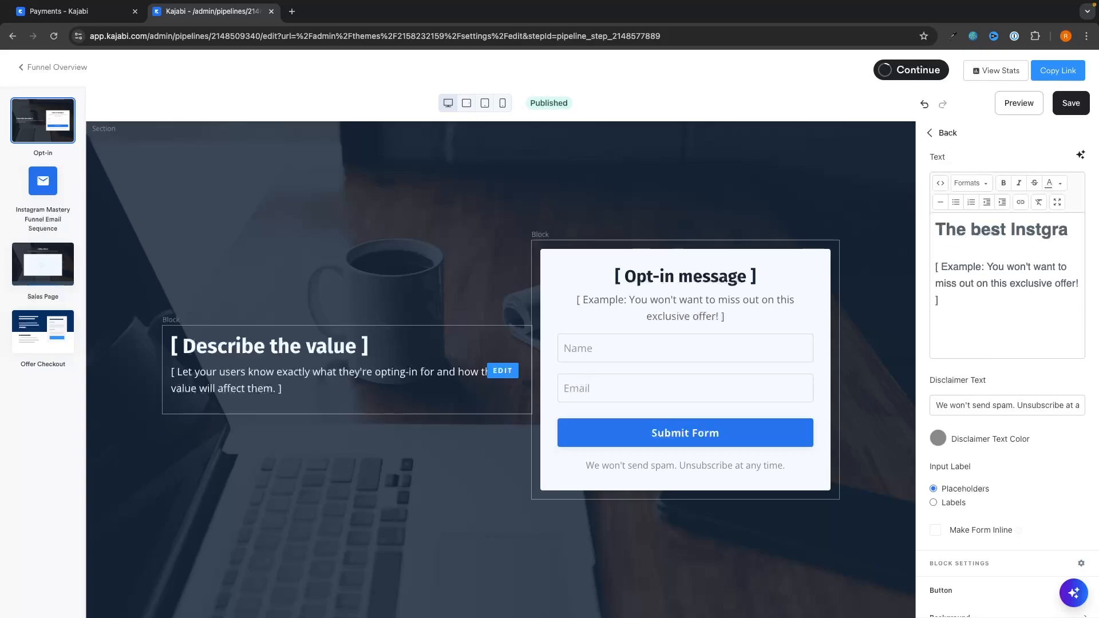
type("on The")
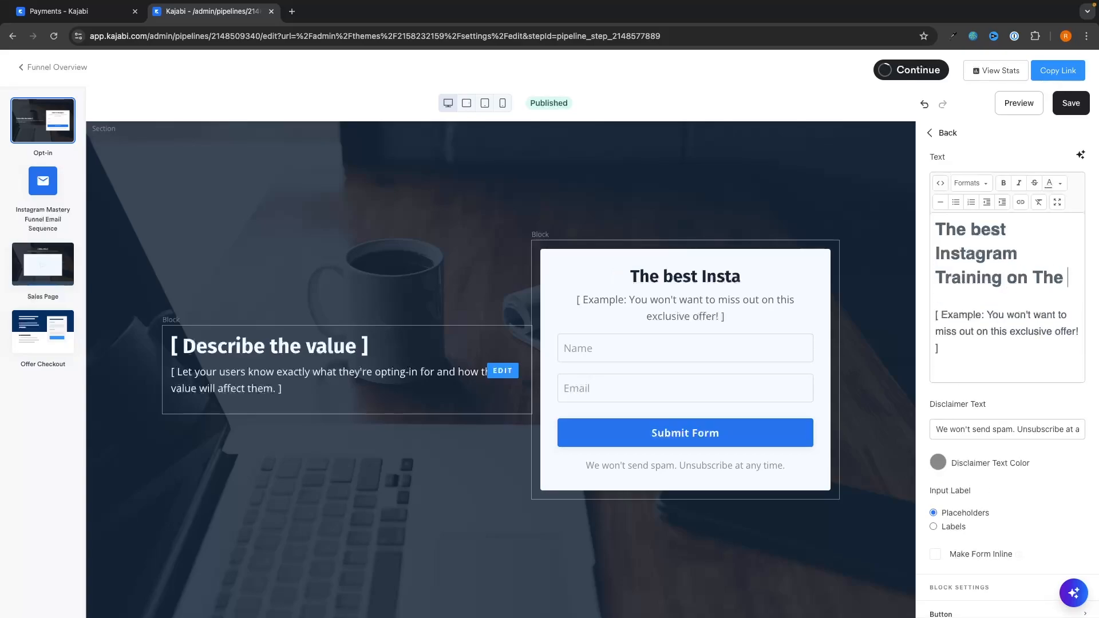
key("BackSpace")
key("BackSpace")
type("the Internet")
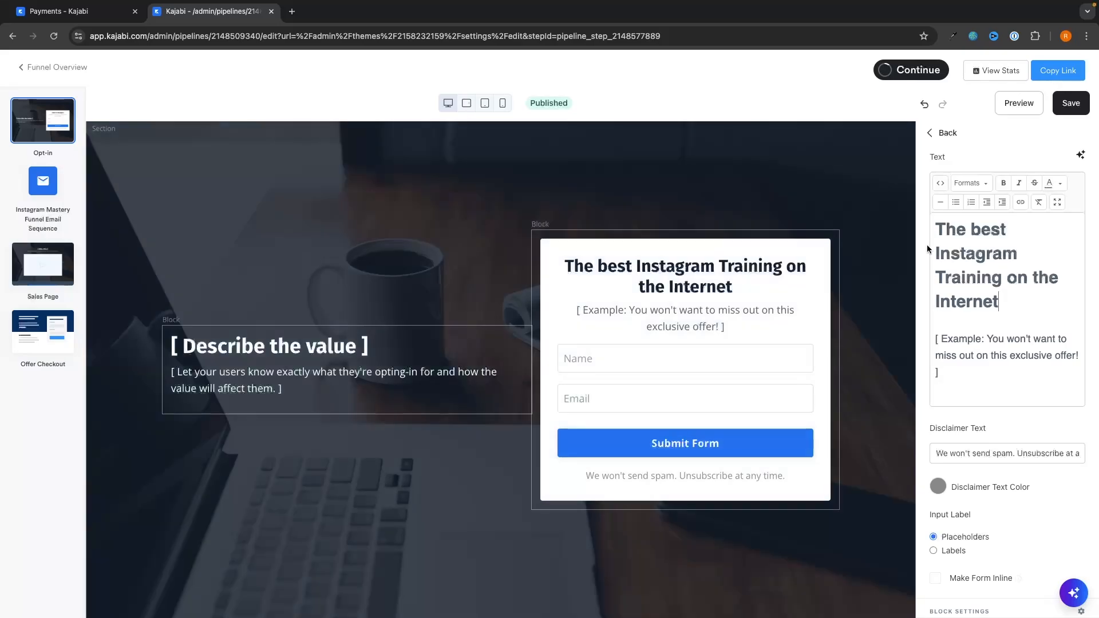
left_click_drag(967, 378, 897, 336)
type("fhrekjgnkjdgnekjrgn")
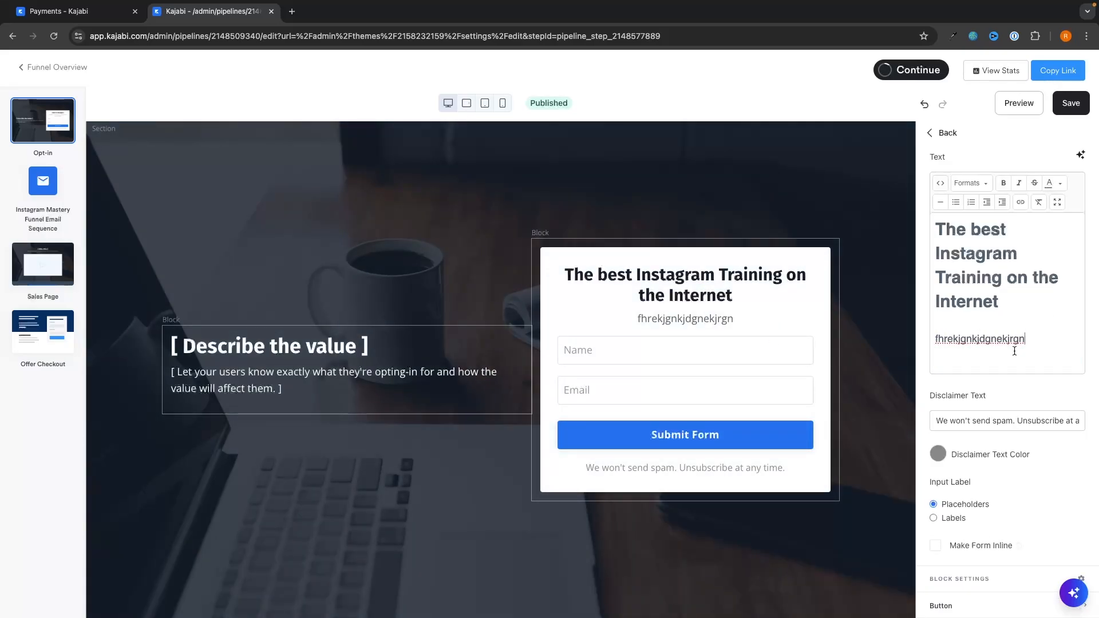
Try bold and italic formatting on all of the opt-in form's text and remove it again
key("ctrl+a")
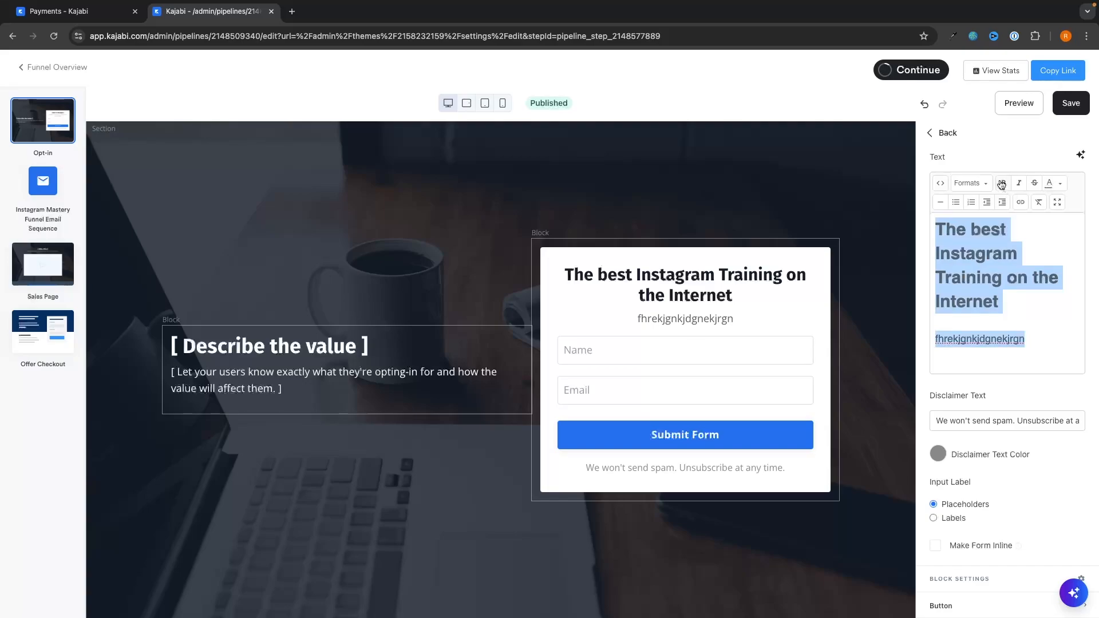
left_click(1001, 184)
left_click(1001, 185)
left_click(1018, 183)
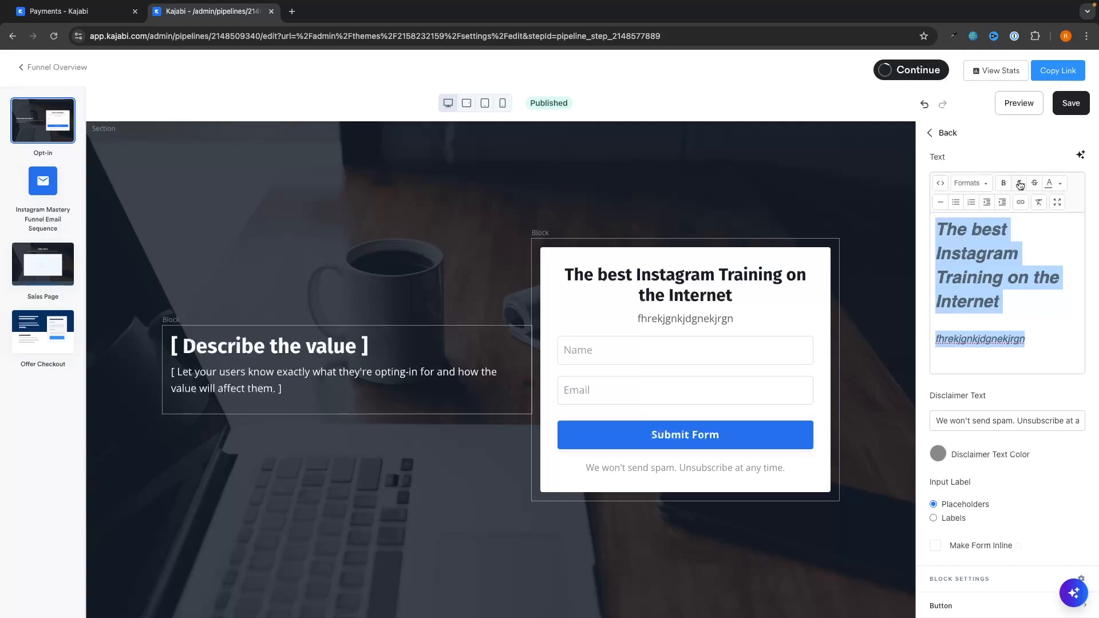
left_click(1019, 183)
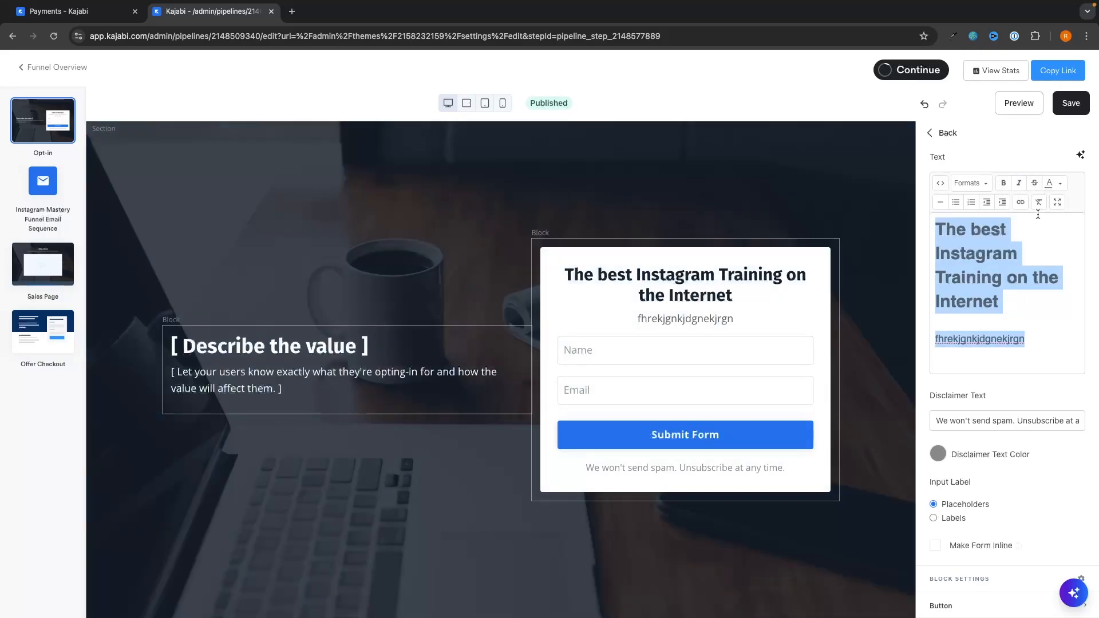
Go from the form block's settings to the forms list and create a new form titled "TEST"
scroll(1018, 284, "up", 5)
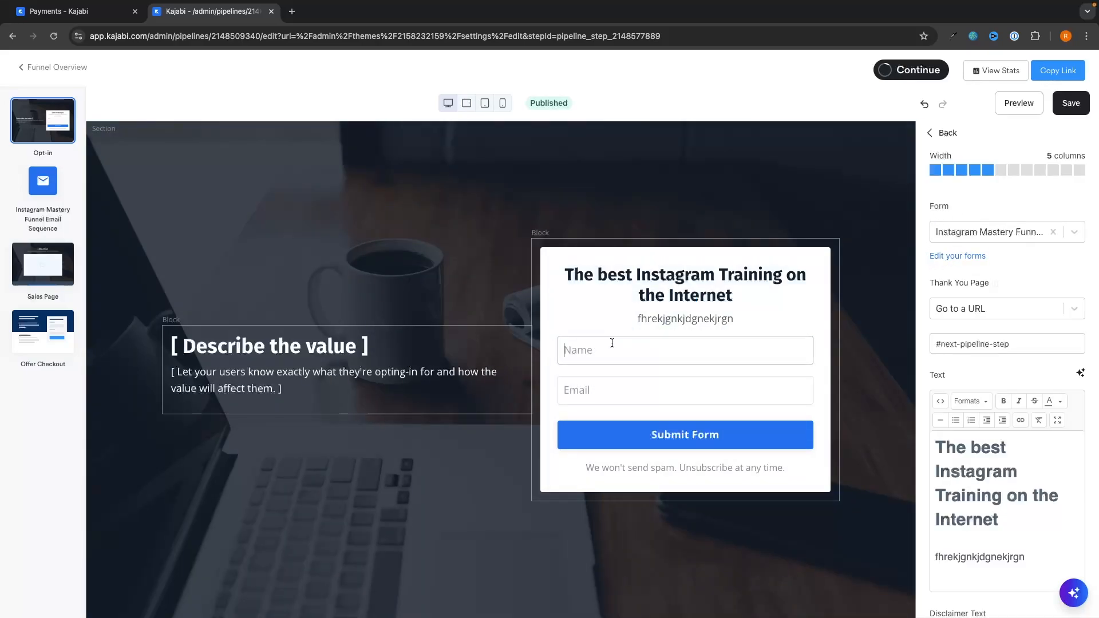
left_click(957, 257)
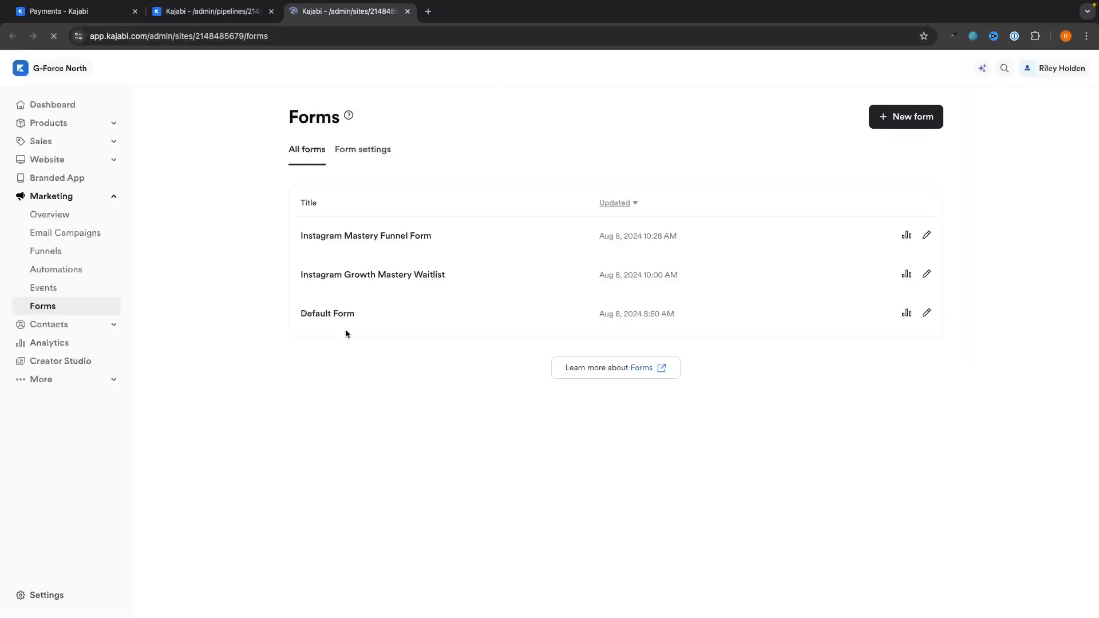
left_click(902, 122)
left_click(567, 191)
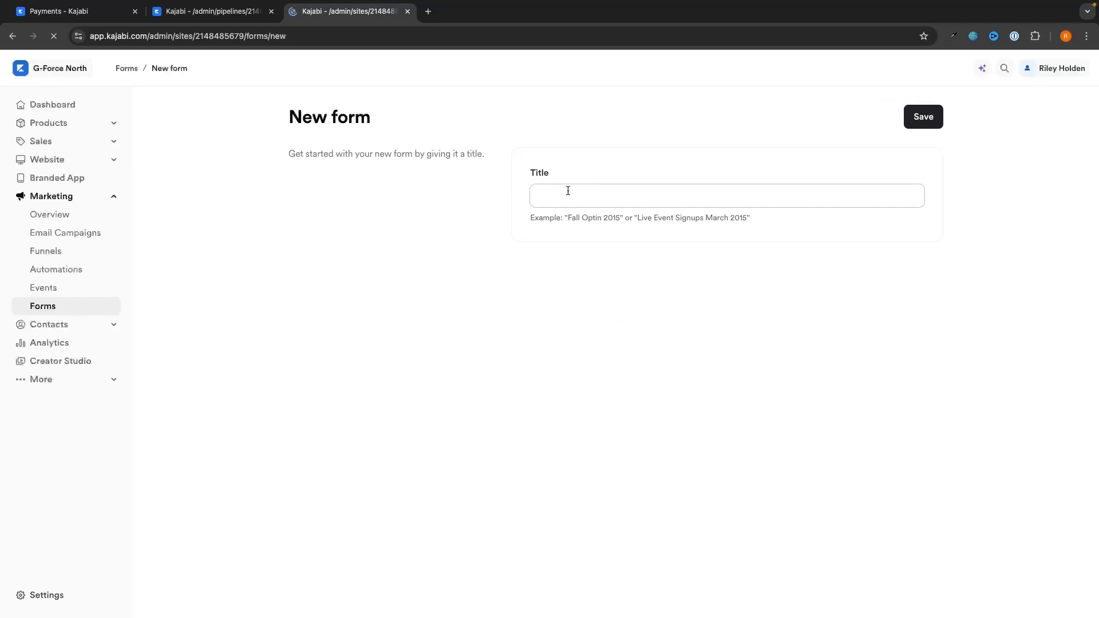
type("TEST")
left_click(931, 121)
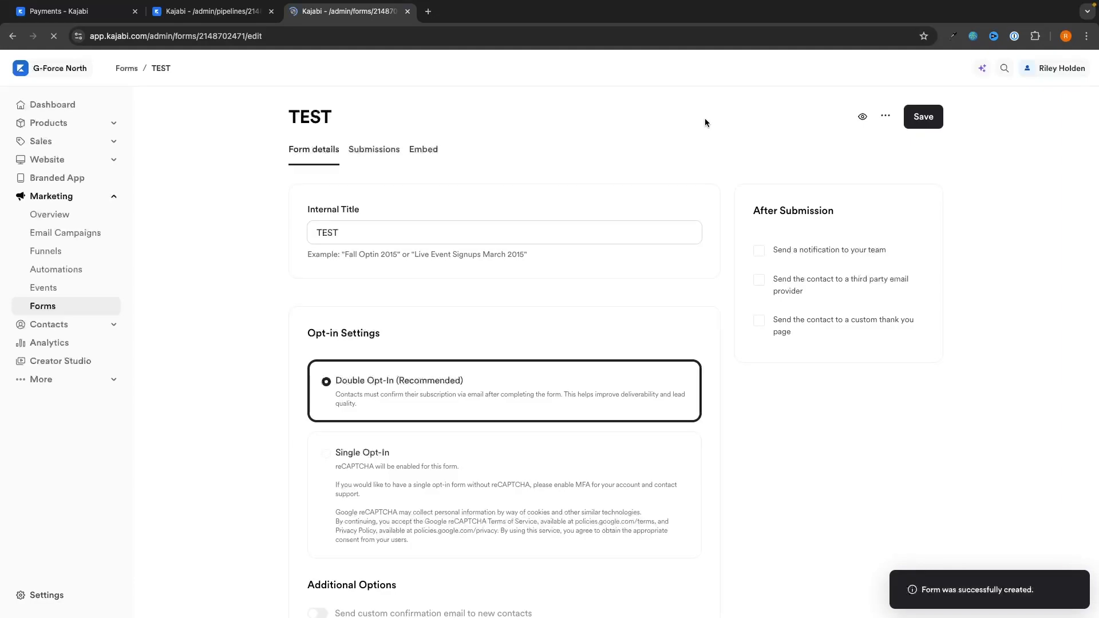
Set the TEST form's opt-in setting to Single Opt-In
scroll(705, 117, "down", 3)
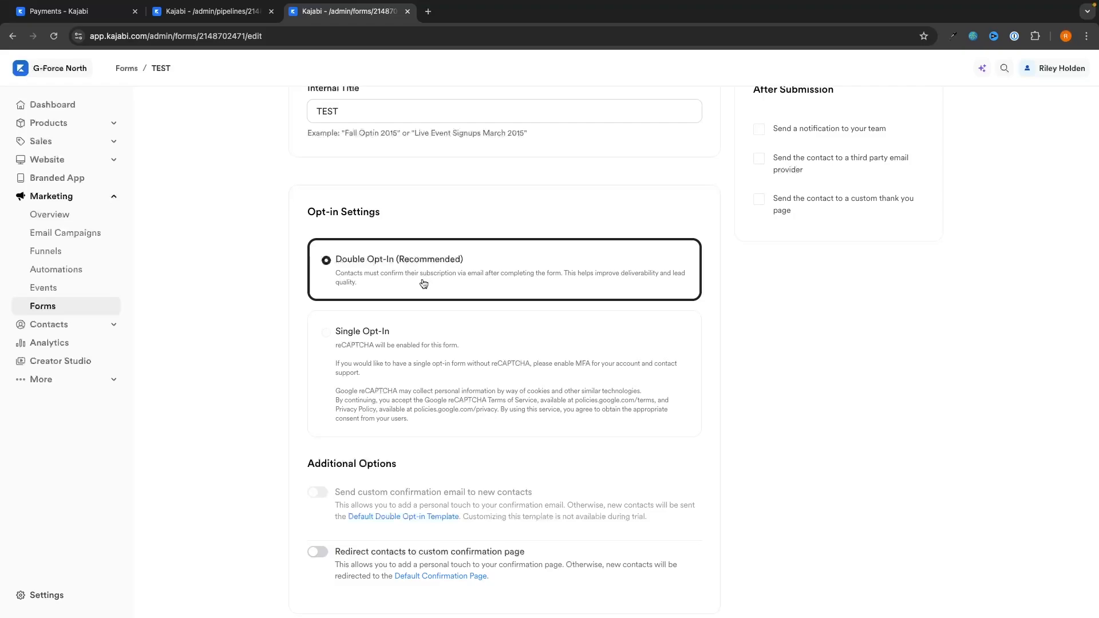
left_click(393, 329)
scroll(394, 328, "down", 2)
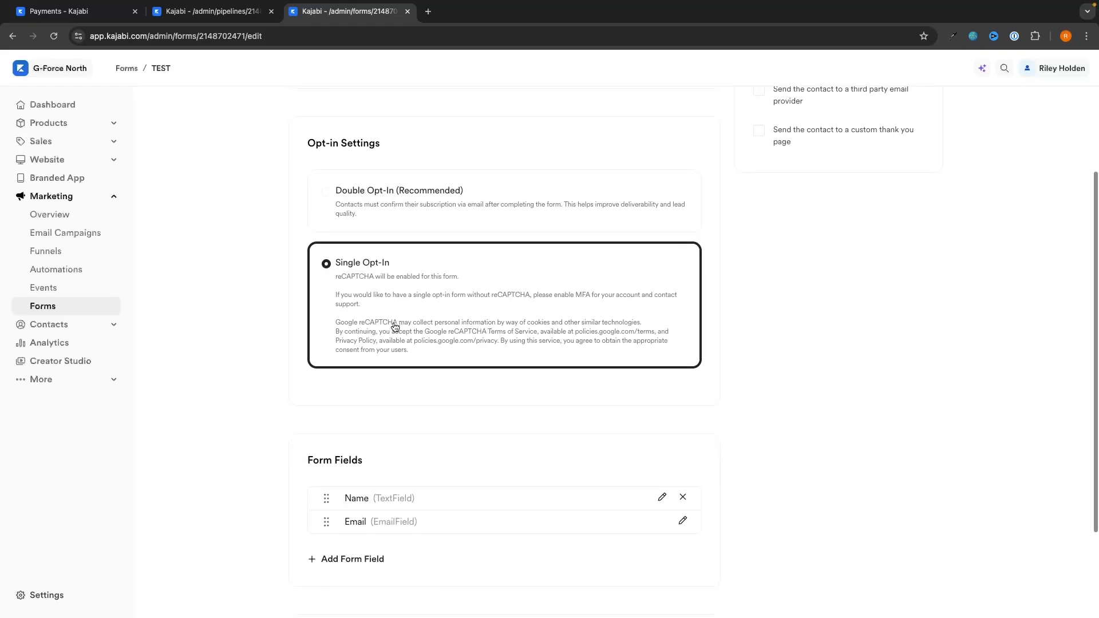
Add the existing Phone Number field to the TEST form and save the form
scroll(392, 301, "down", 4)
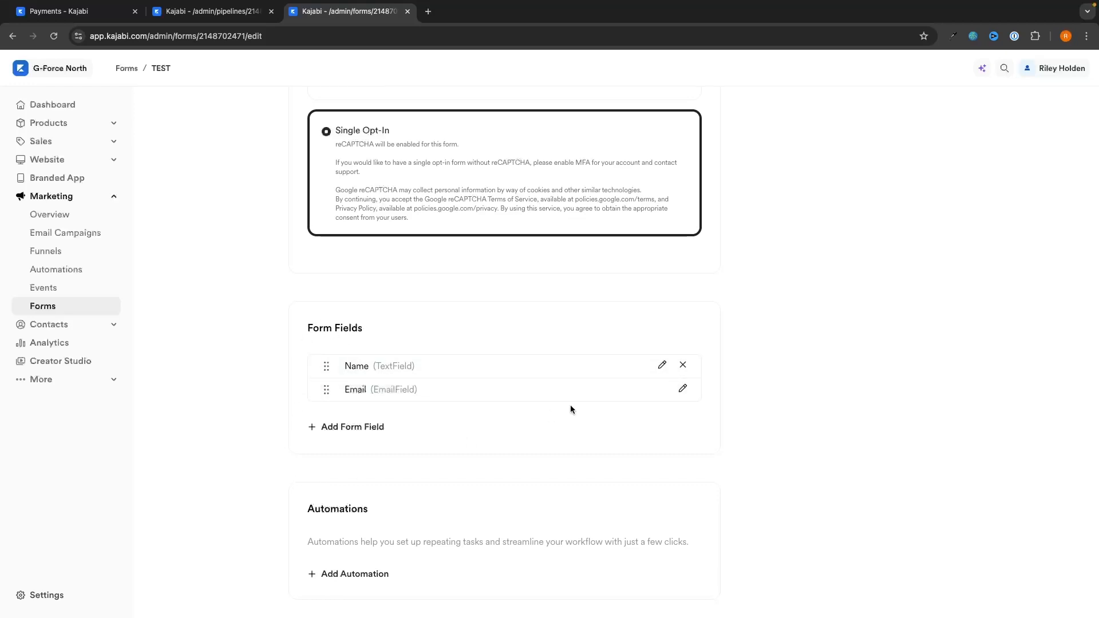
left_click(350, 428)
left_click(384, 432)
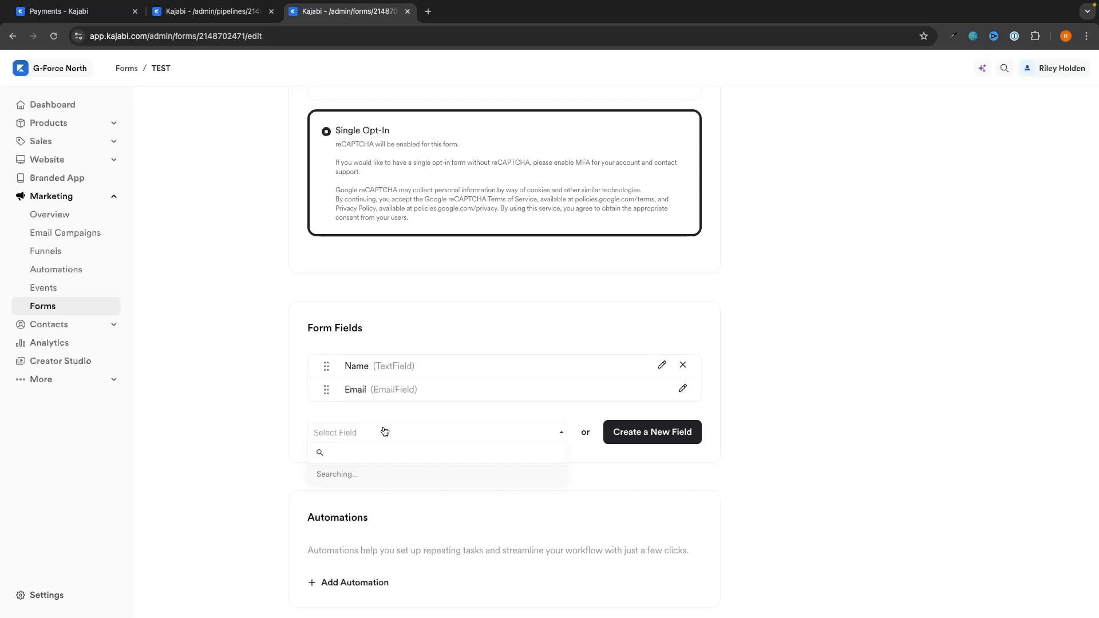
type("phone")
left_click(368, 479)
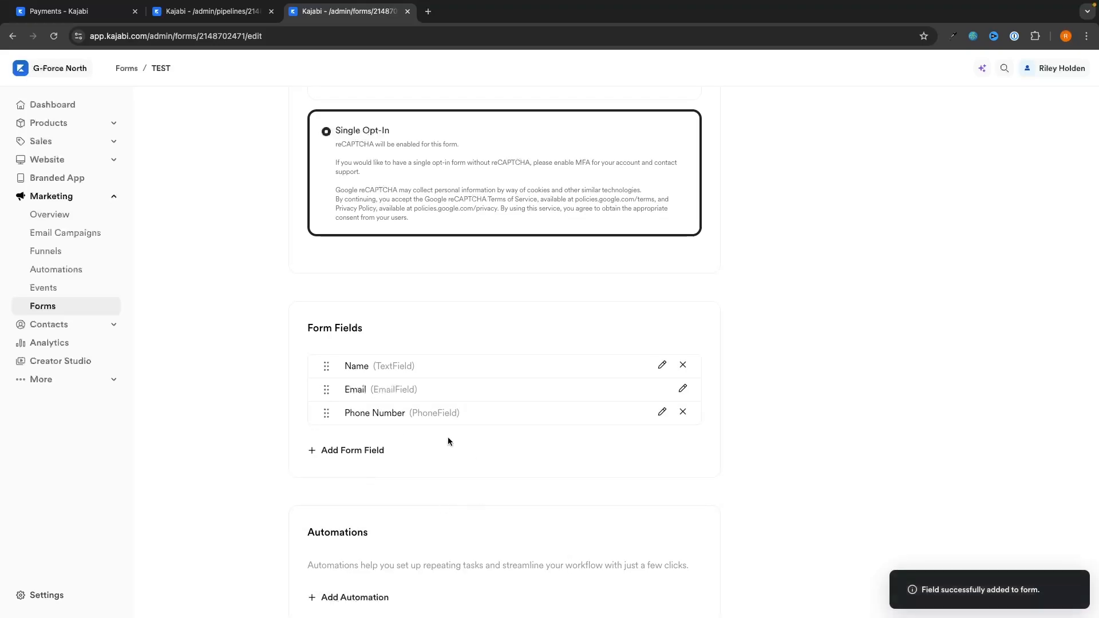
scroll(584, 498, "up", 6)
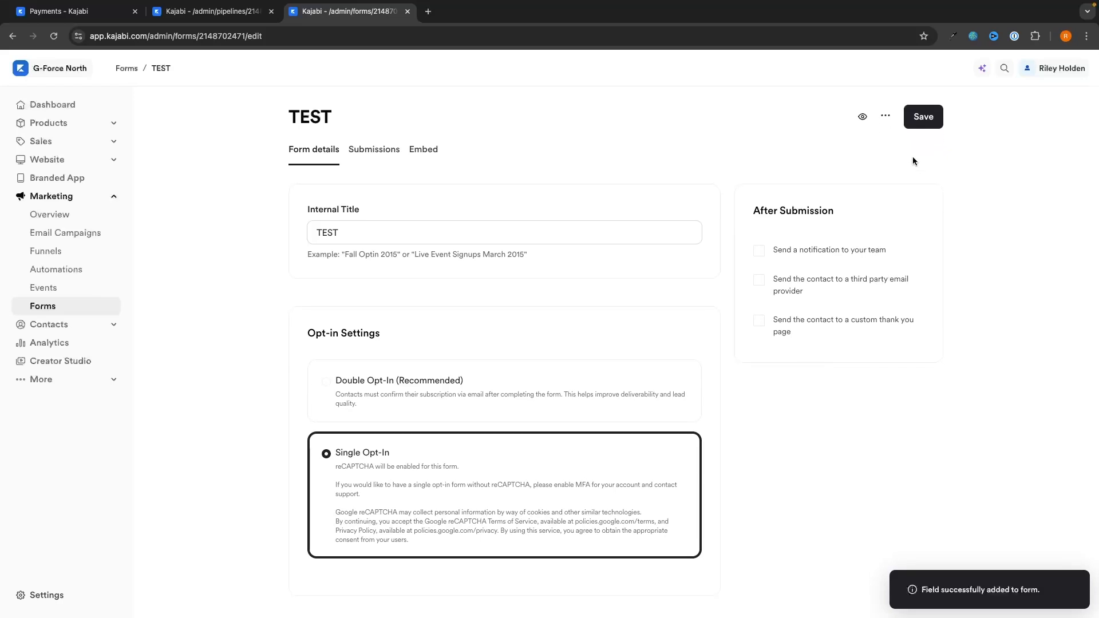
left_click(930, 124)
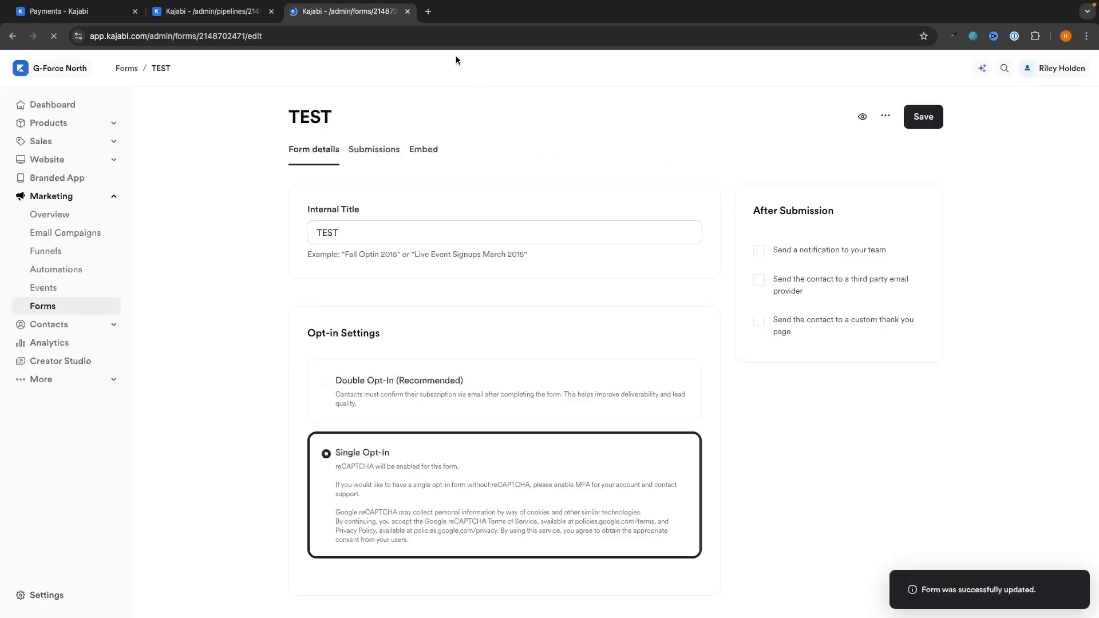
Close the form's browser tab and look for TEST among the forms available to the Opt-in page's form block
left_click(408, 11)
left_click(995, 232)
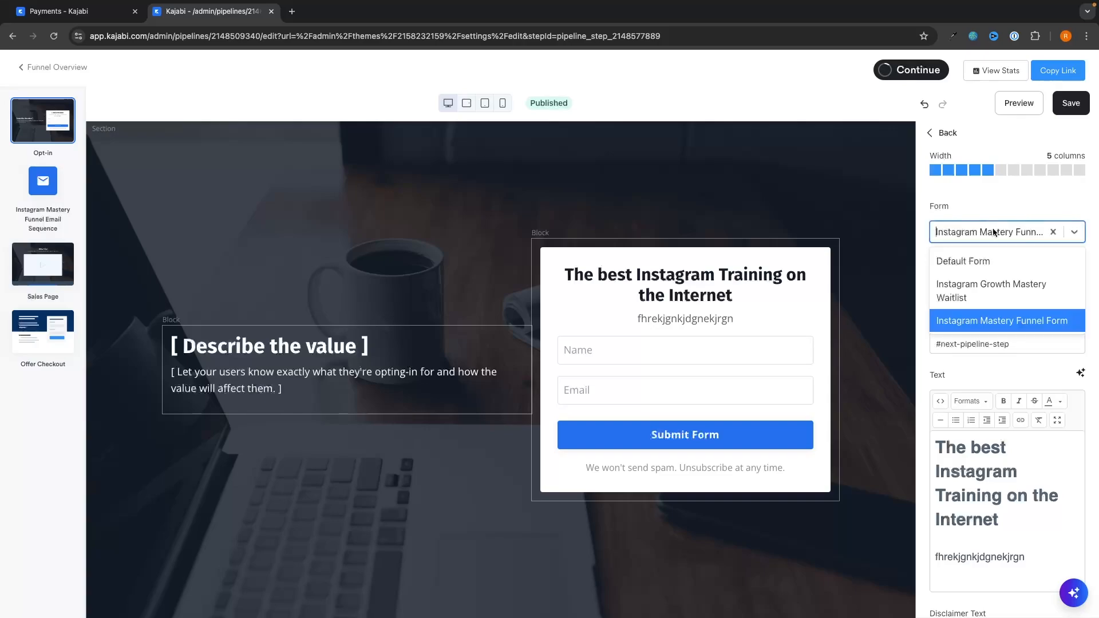
left_click(976, 207)
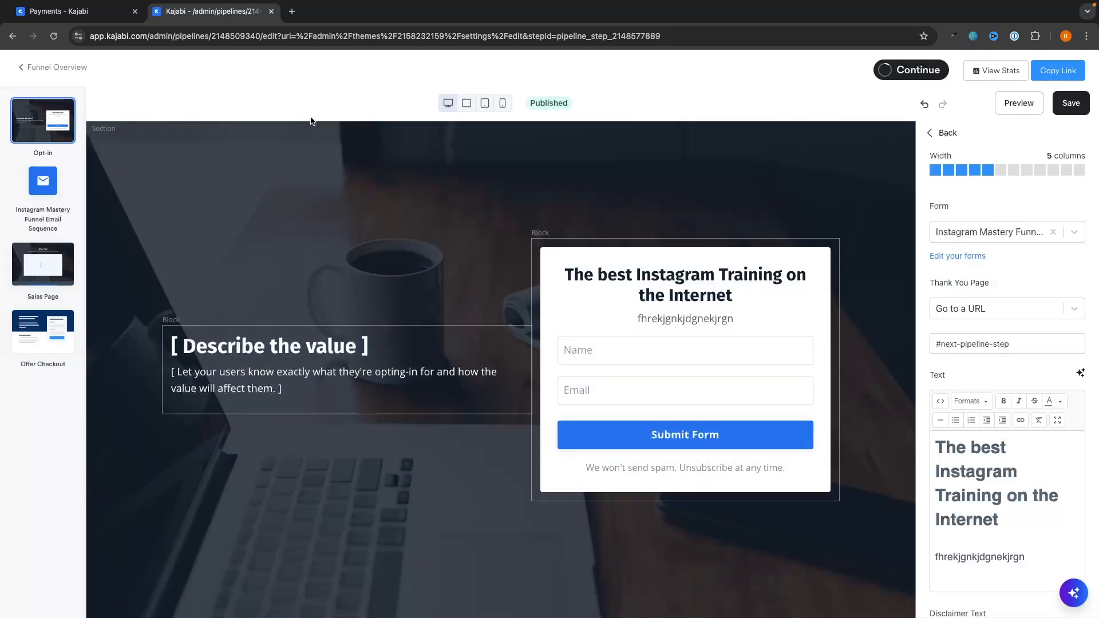
Reopen the Opt-in page's form block settings and assign the TEST form to the block
left_click(57, 42)
left_click(587, 234)
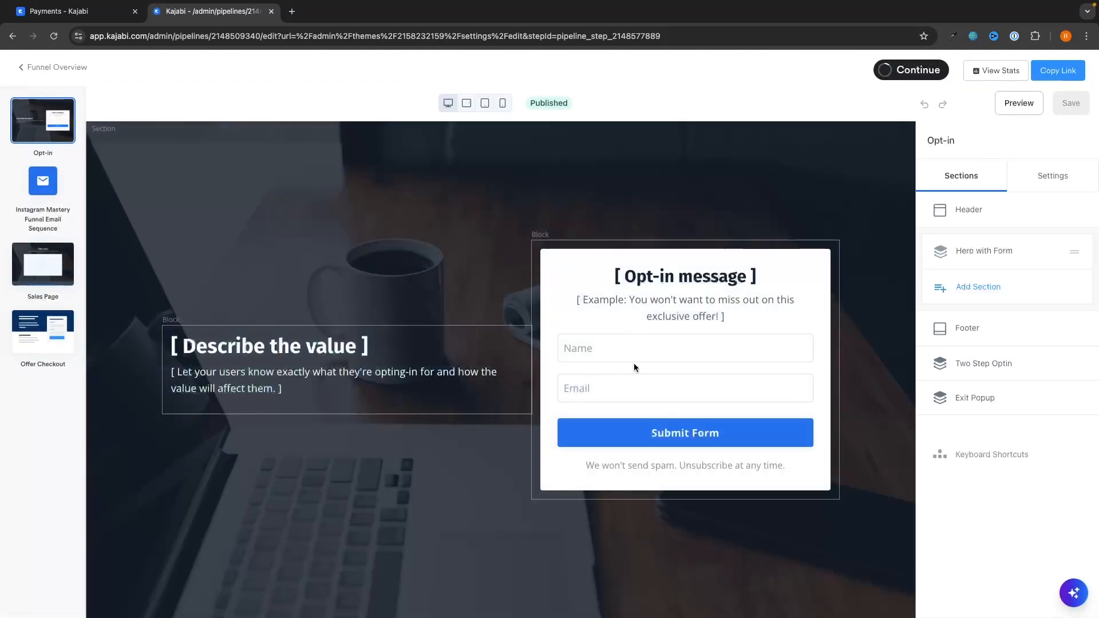
left_click(656, 312)
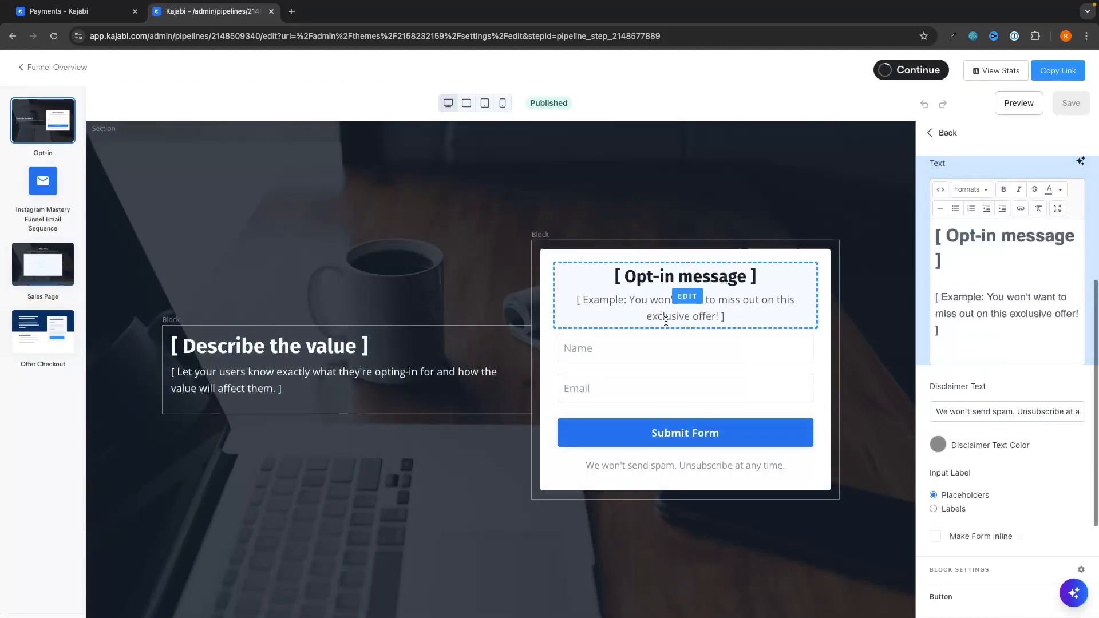
scroll(1004, 302, "up", 5)
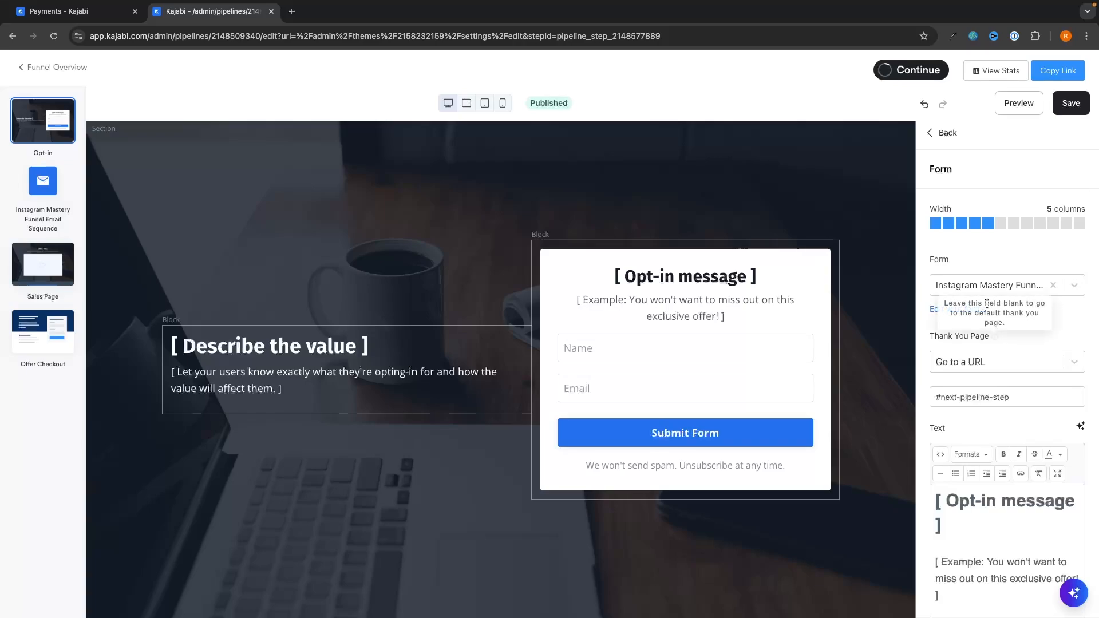
left_click(1002, 286)
left_click(981, 395)
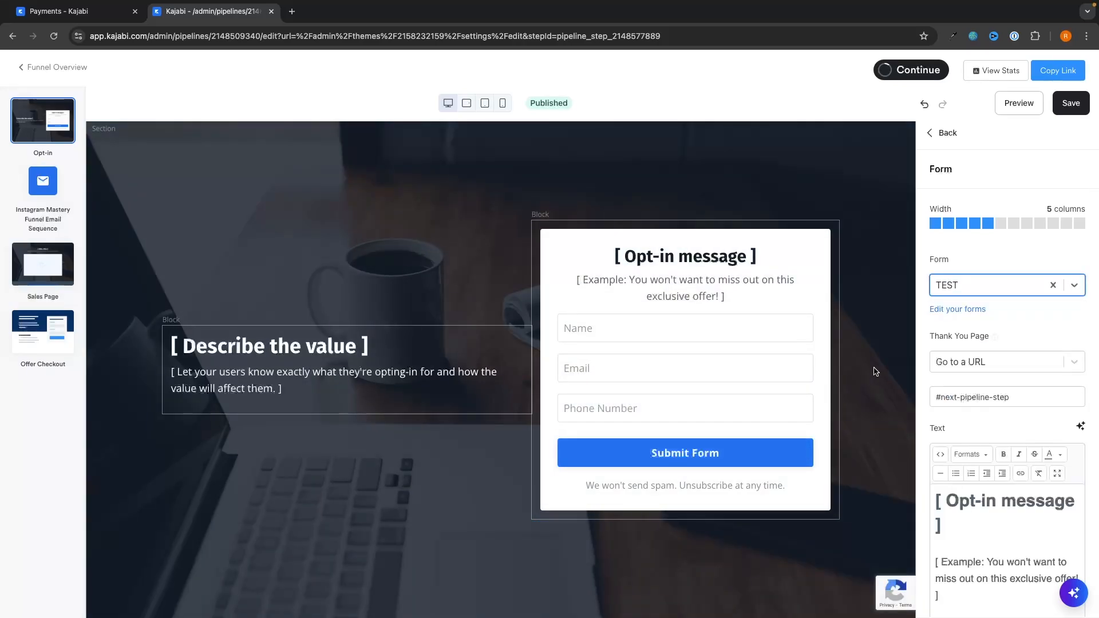
Overwrite the hero section's text block so that it reads "rfrgjkbnrekjgffect them. ]"
left_click(311, 380)
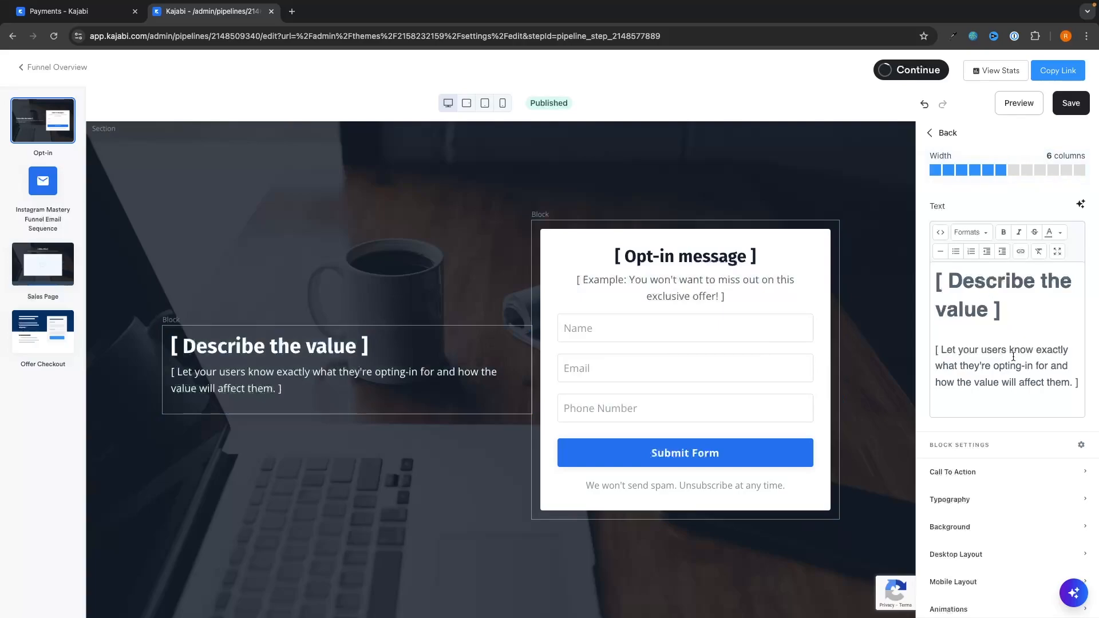
left_click_drag(1024, 382, 935, 295)
type("rfrgjkbnrekjgffect them.")
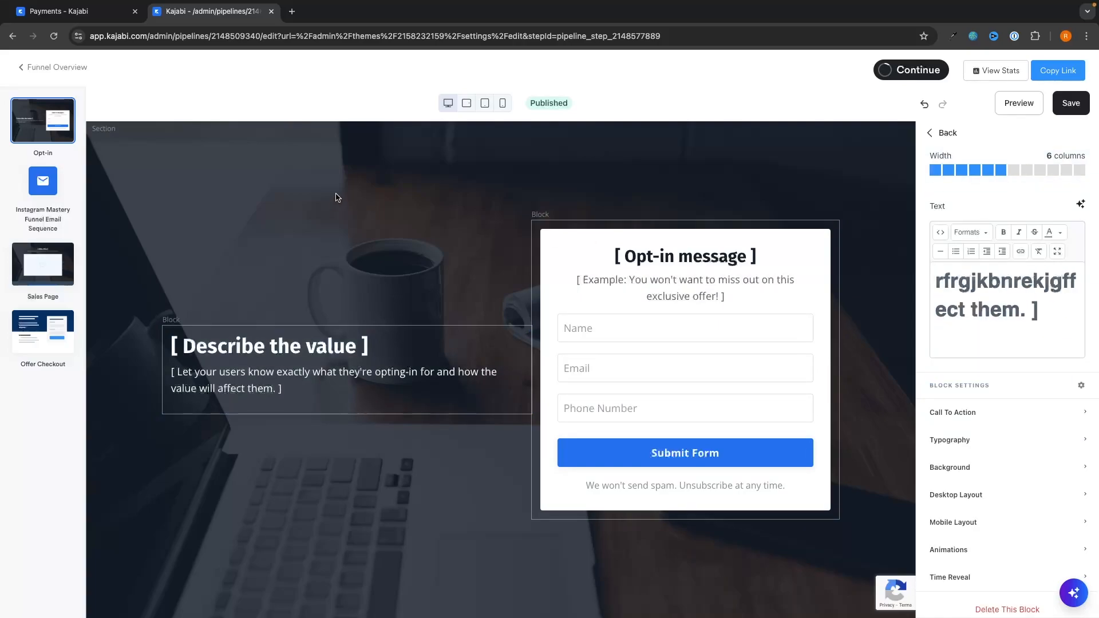
left_click(336, 196)
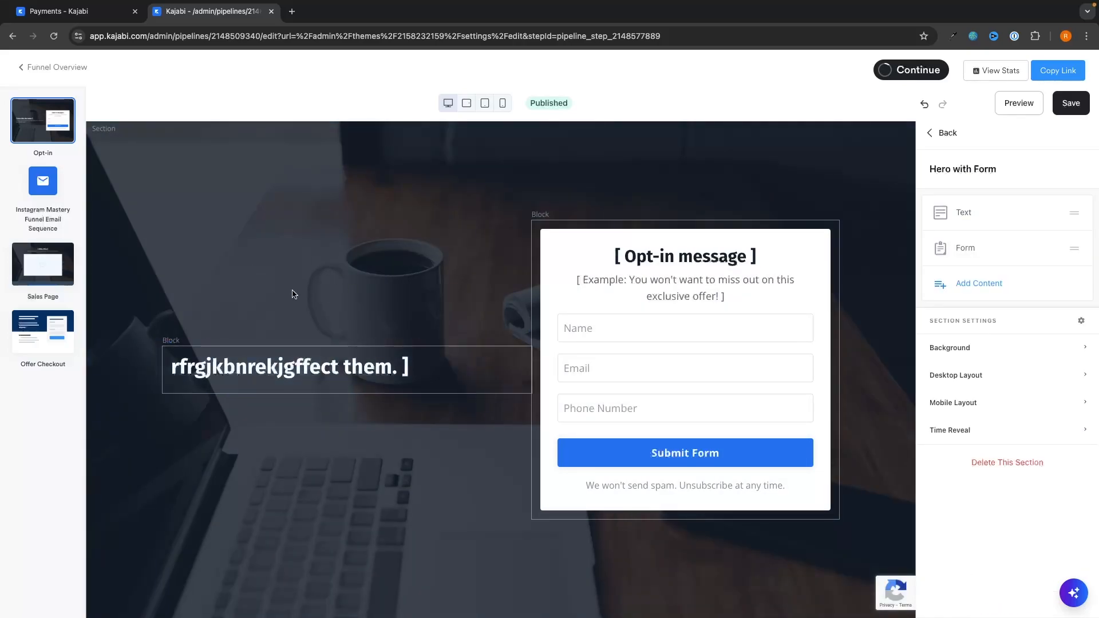
Add an Image section below the Hero with Form section on the Opt-in page
left_click(938, 132)
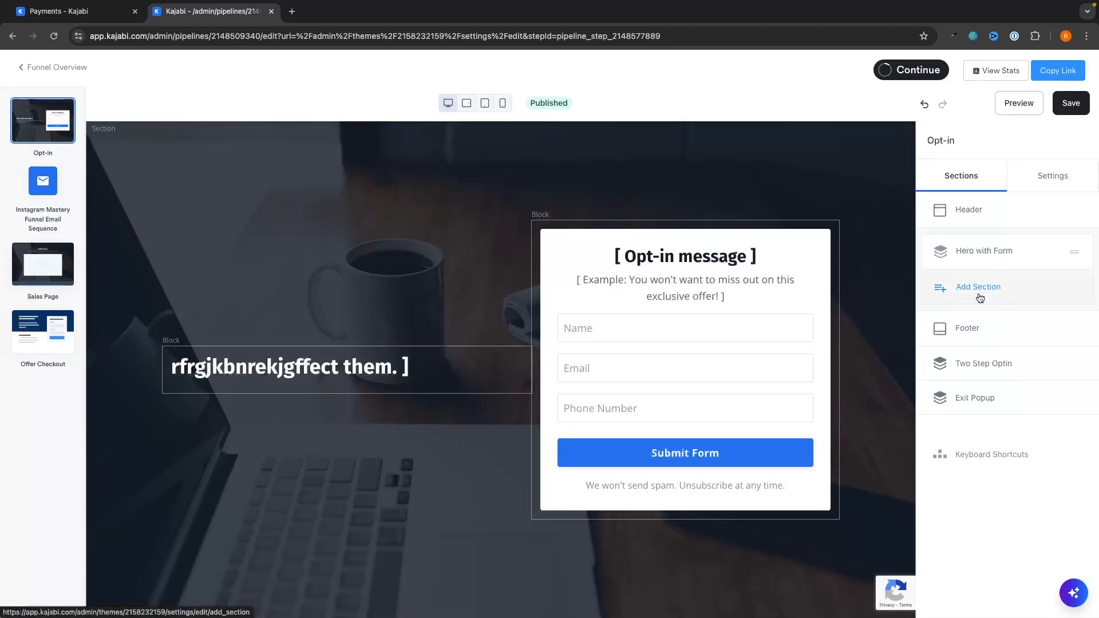
left_click(990, 294)
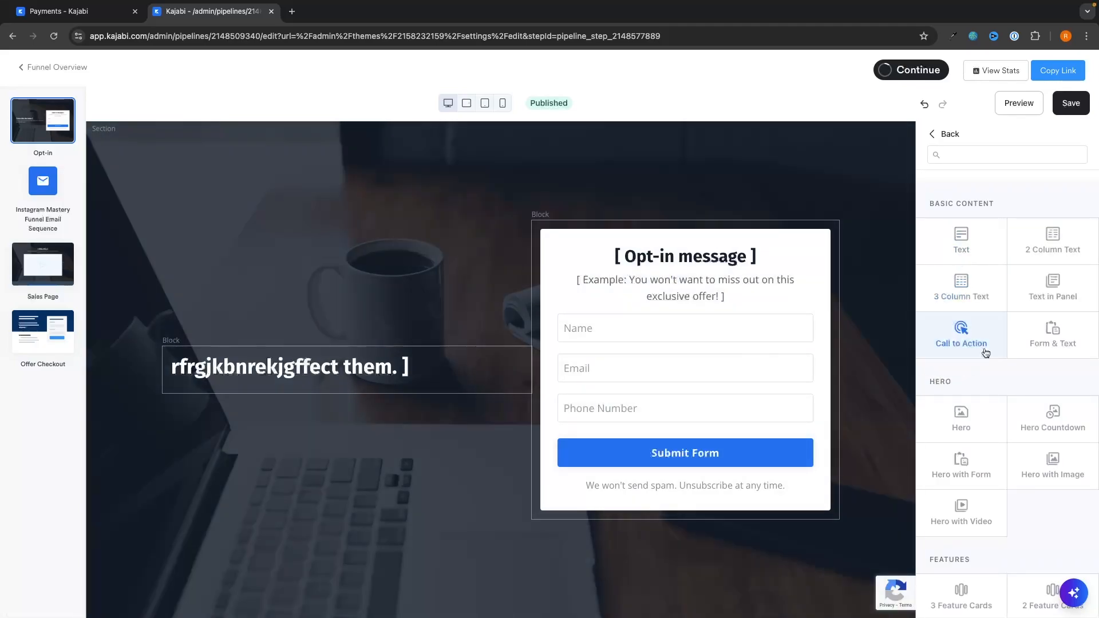
scroll(984, 352, "down", 2)
scroll(985, 352, "down", 3)
scroll(995, 372, "up", 4)
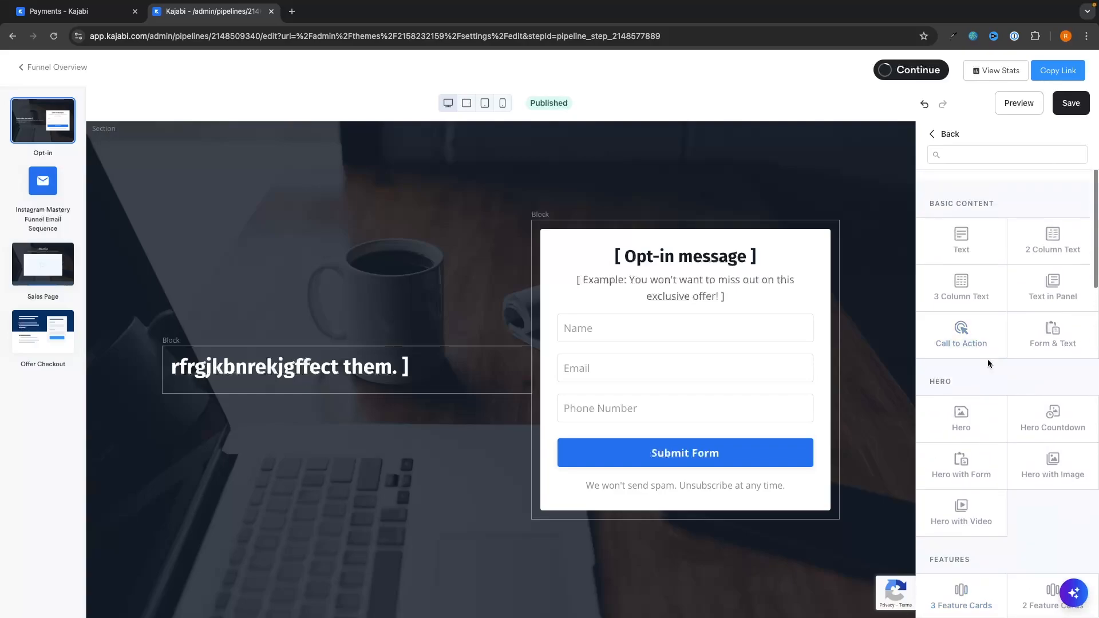
scroll(961, 458, "down", 10)
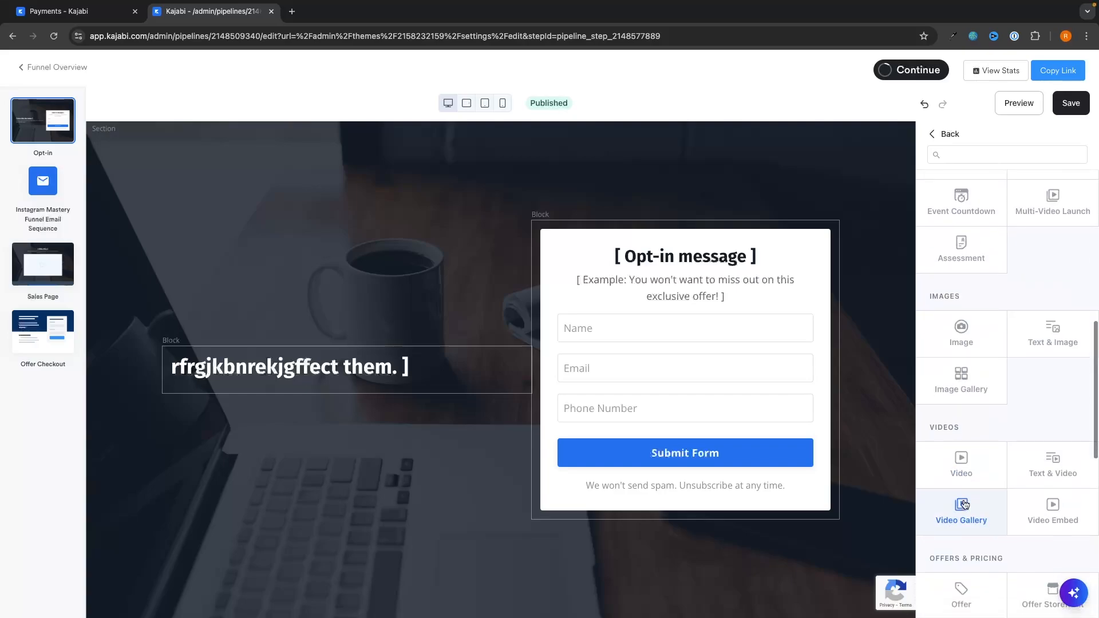
scroll(963, 492, "down", 2)
scroll(962, 401, "up", 3)
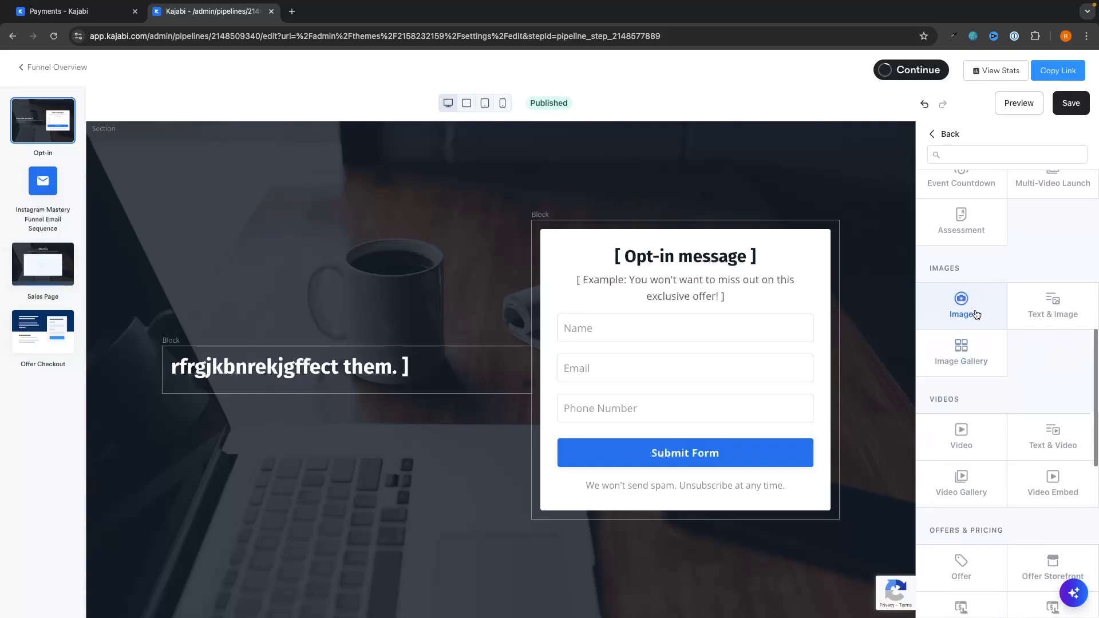
left_click(965, 300)
scroll(878, 317, "down", 12)
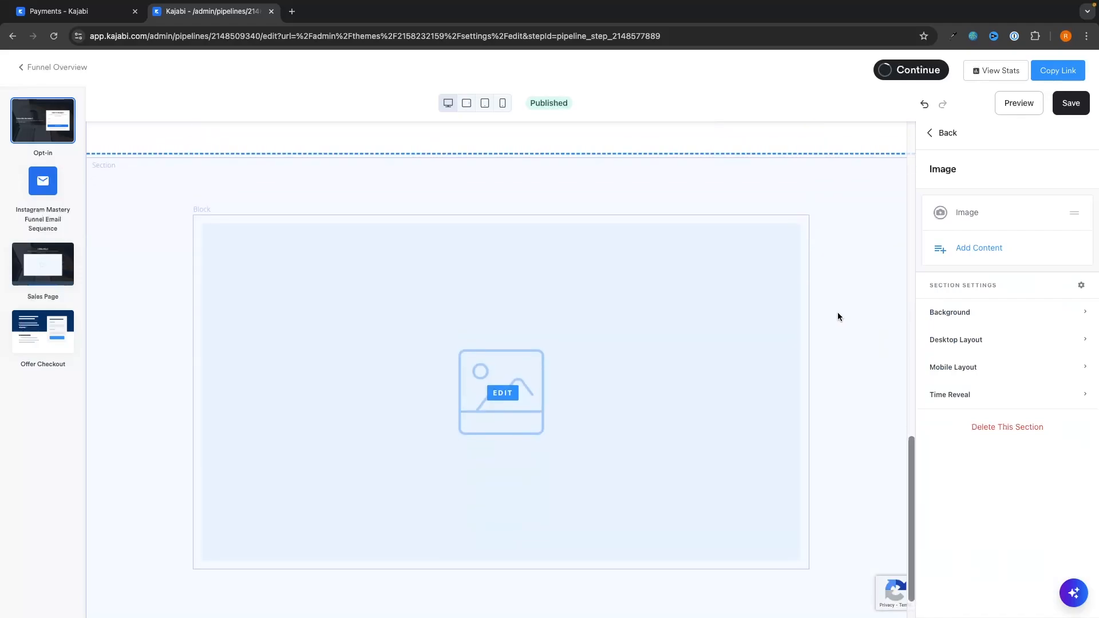
key("super+z")
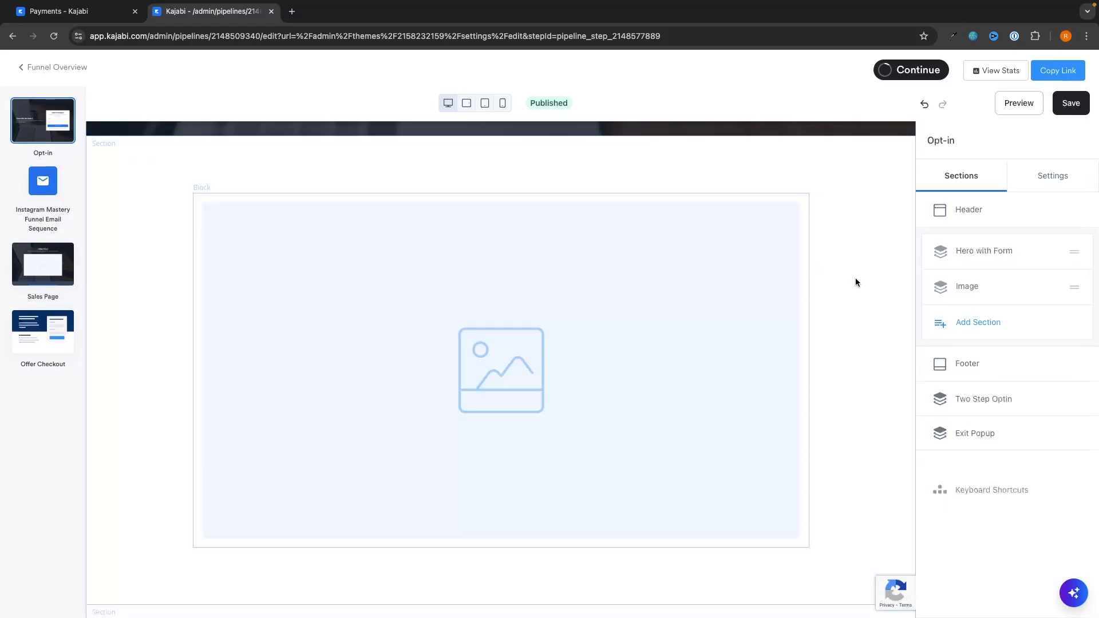
Review the new image block's settings, return to the section list and save the Opt-in page
left_click(499, 371)
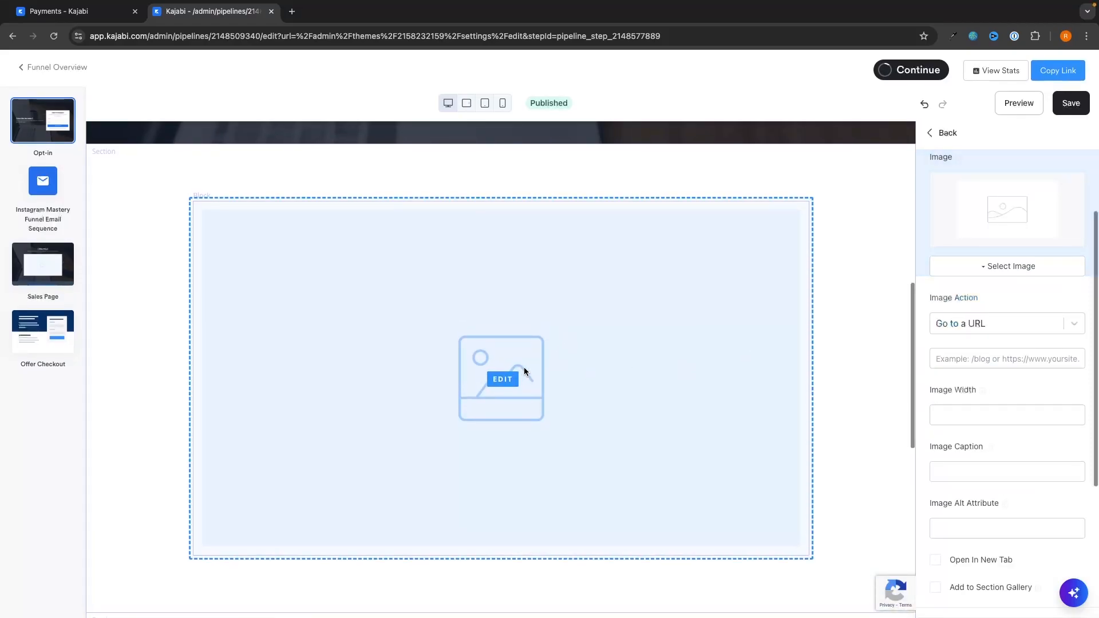
scroll(963, 326, "down", 4)
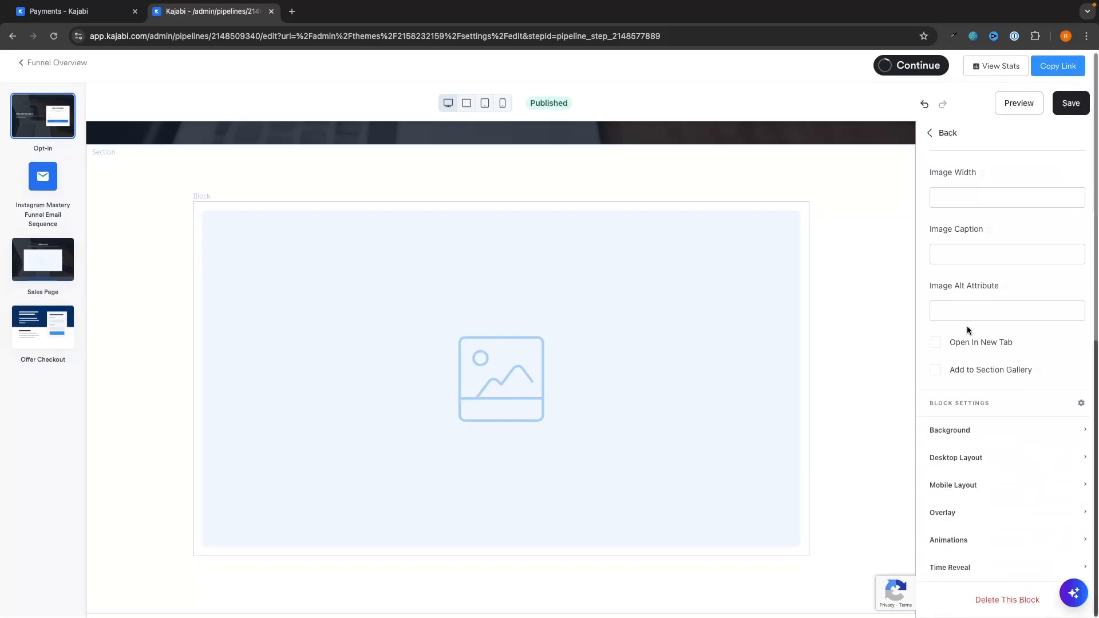
scroll(964, 327, "up", 5)
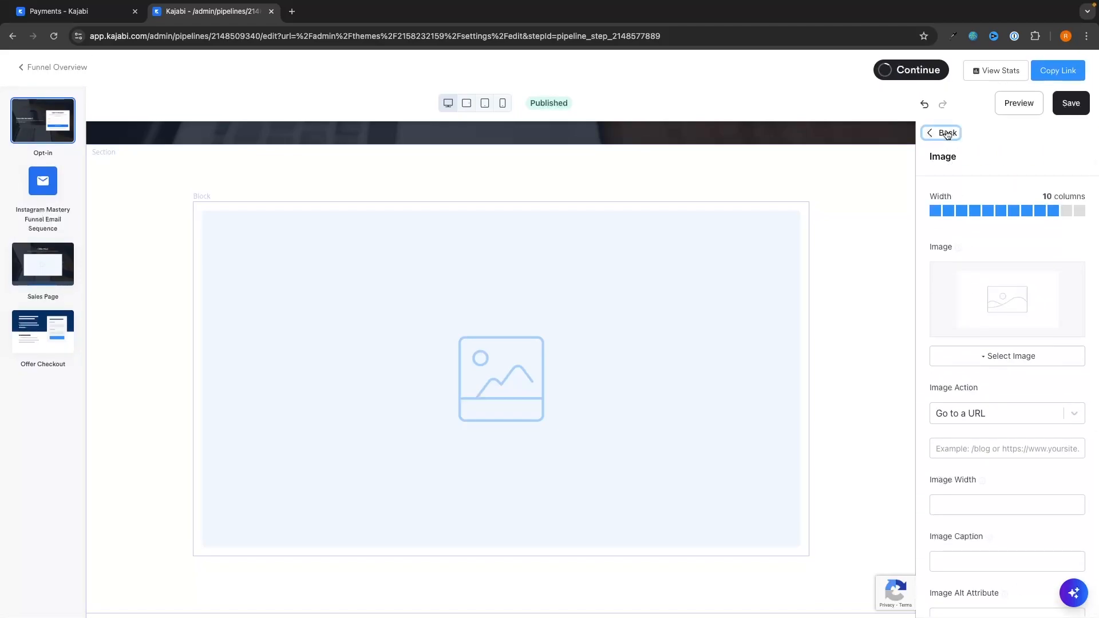
left_click(944, 133)
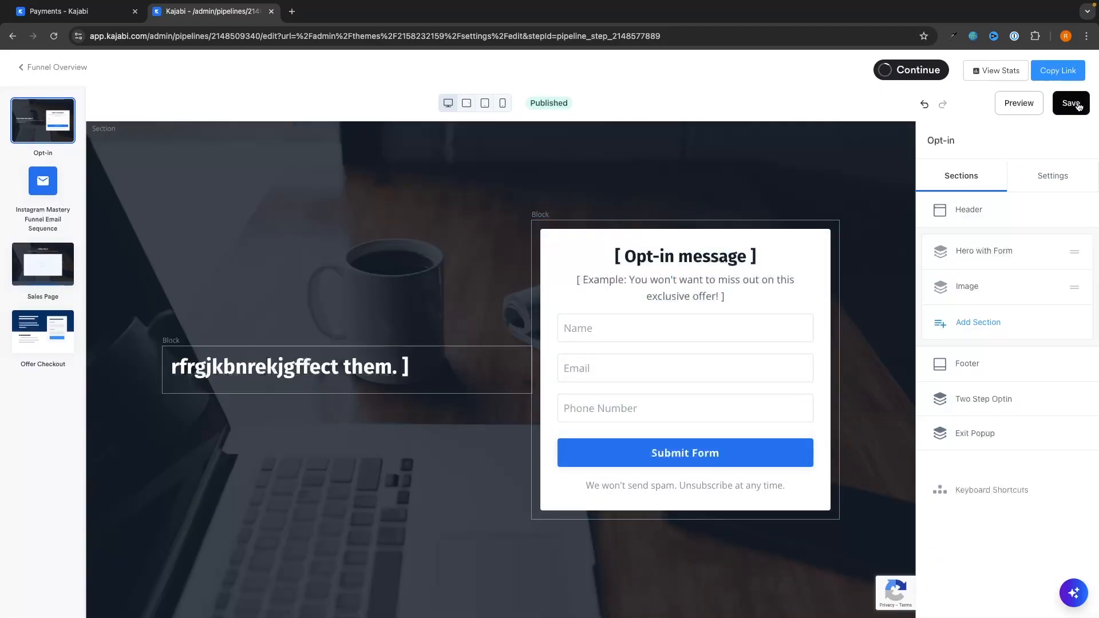
left_click(1076, 104)
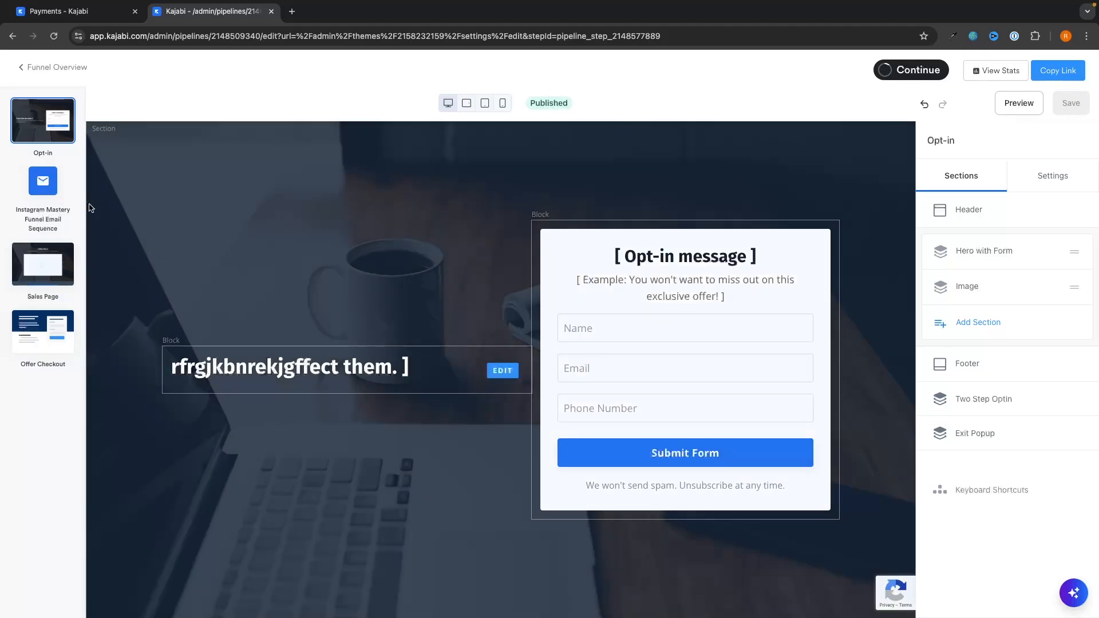
Examine the emails in the funnel's email sequence and the video block settings on the Sales Page
left_click(37, 212)
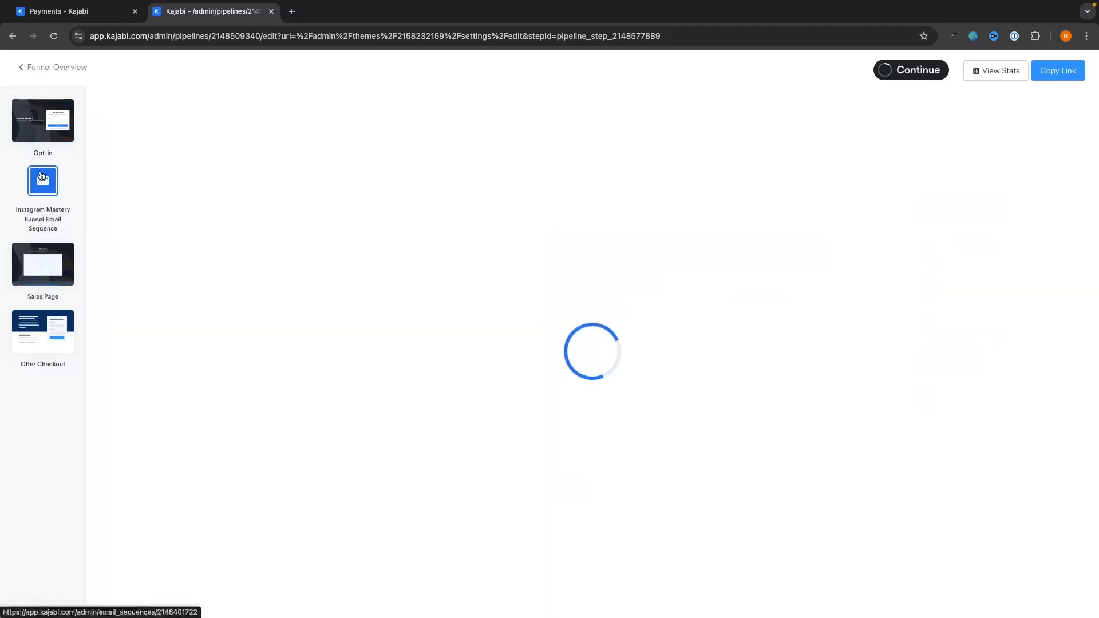
scroll(270, 290, "down", 5)
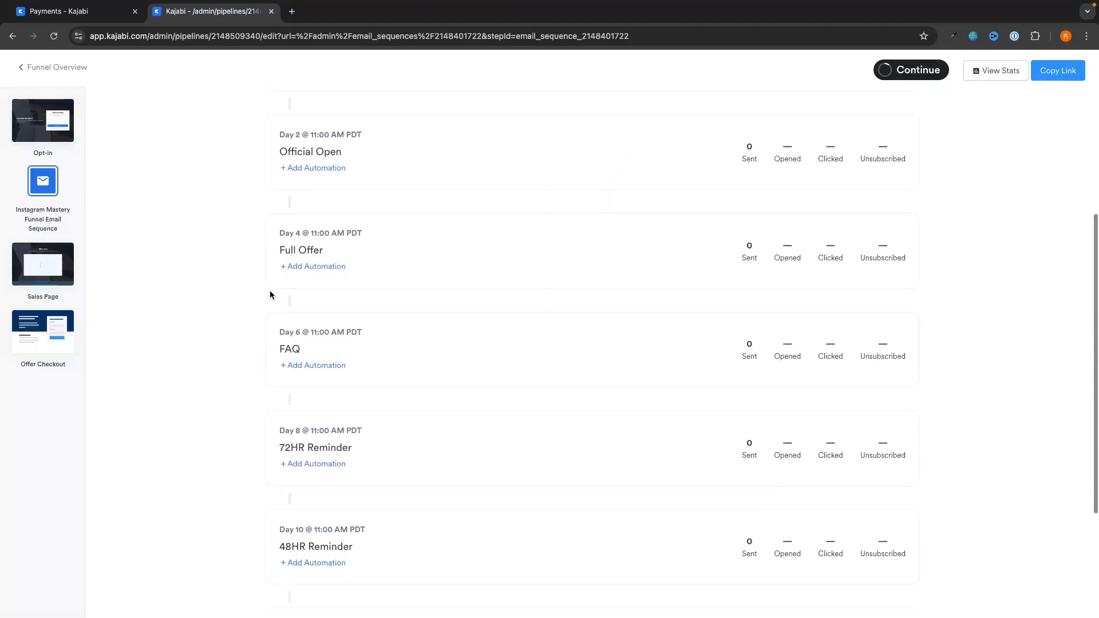
scroll(270, 290, "up", 5)
left_click(58, 263)
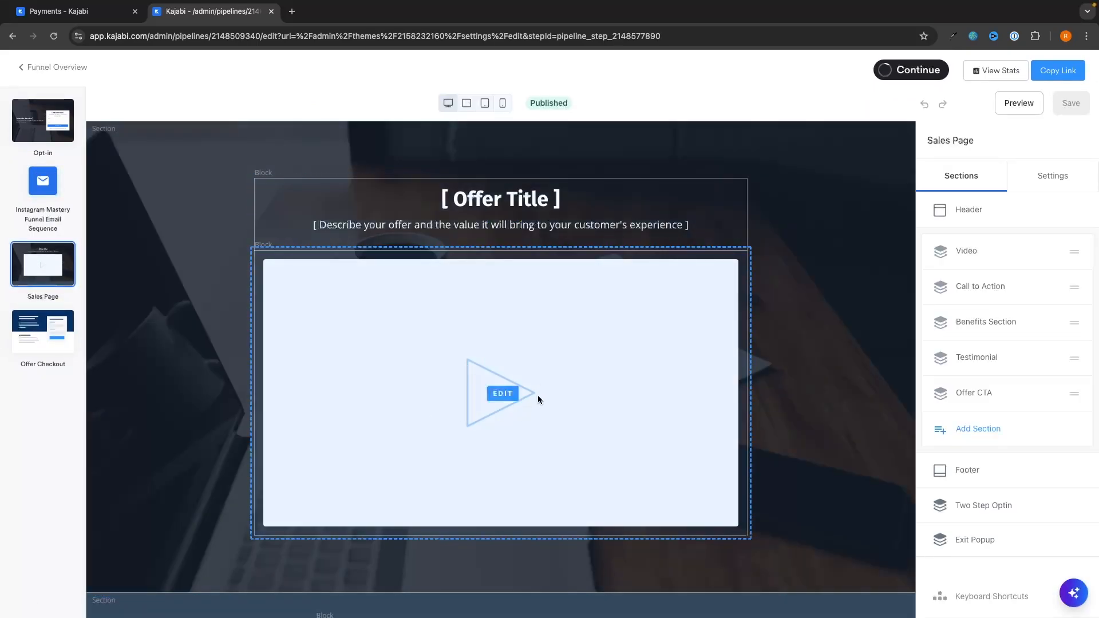
left_click(506, 397)
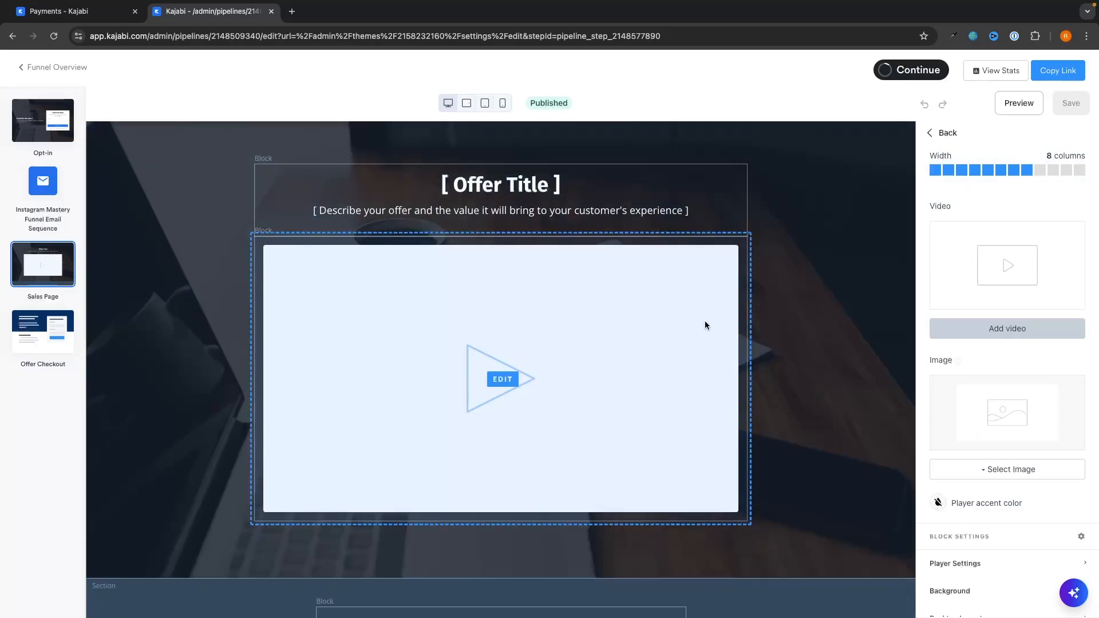
Review the Offer Checkout step's offer details, product access and post-purchase settings
left_click(43, 332)
scroll(488, 227, "down", 1)
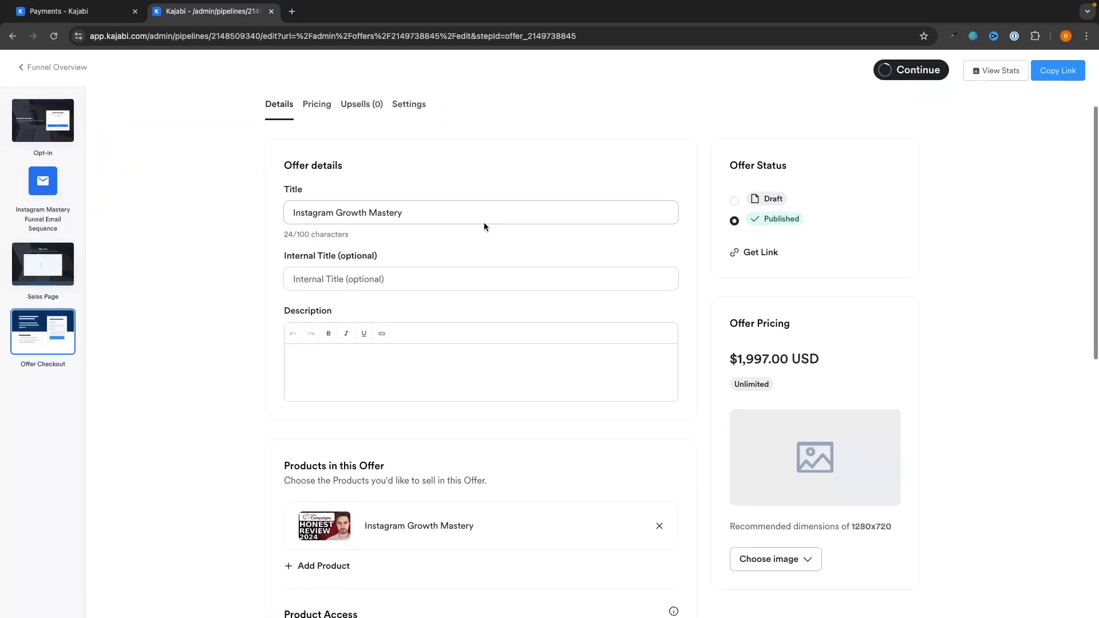
scroll(351, 368, "down", 8)
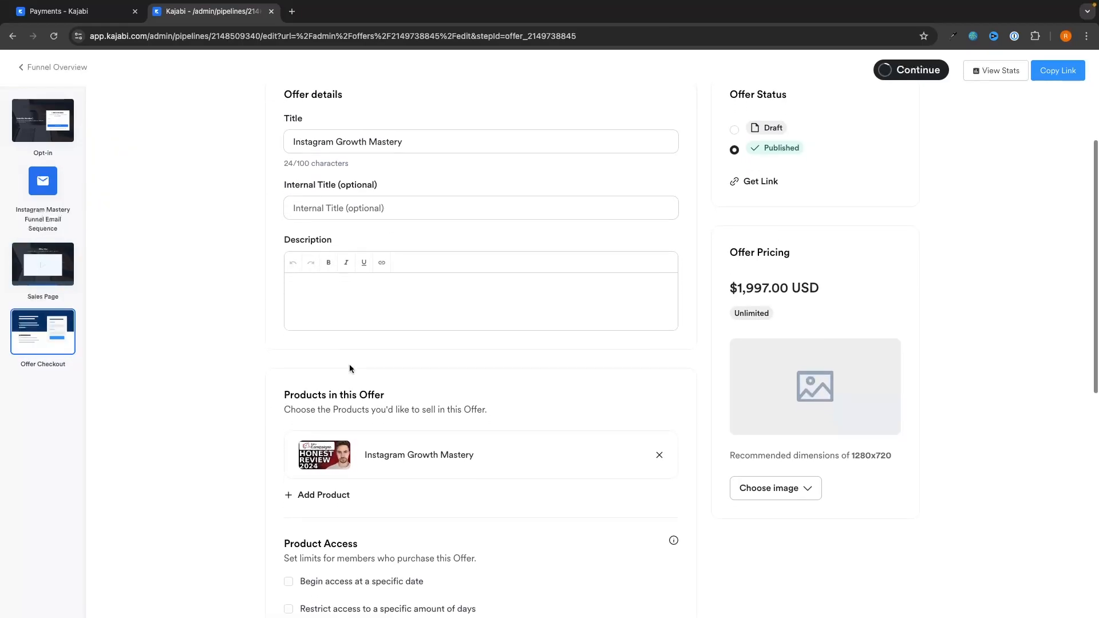
scroll(454, 215, "up", 1)
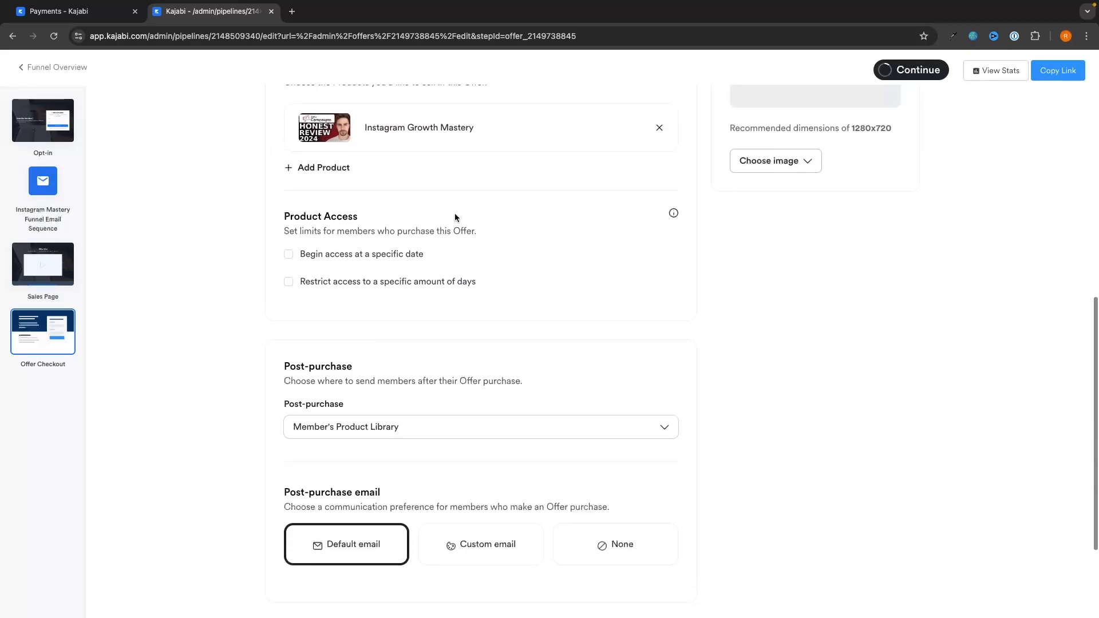
scroll(437, 331, "down", 2)
scroll(318, 230, "up", 10)
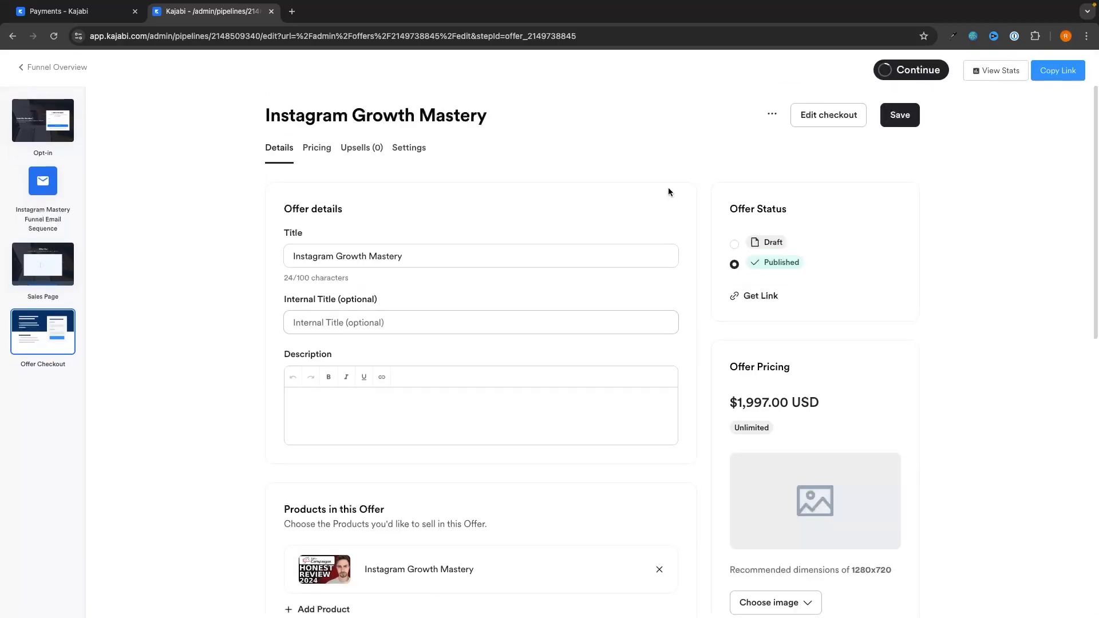
Leave the funnel editor for the email campaigns and create a new Email Sequence titled "Test"
left_click(54, 72)
left_click(55, 72)
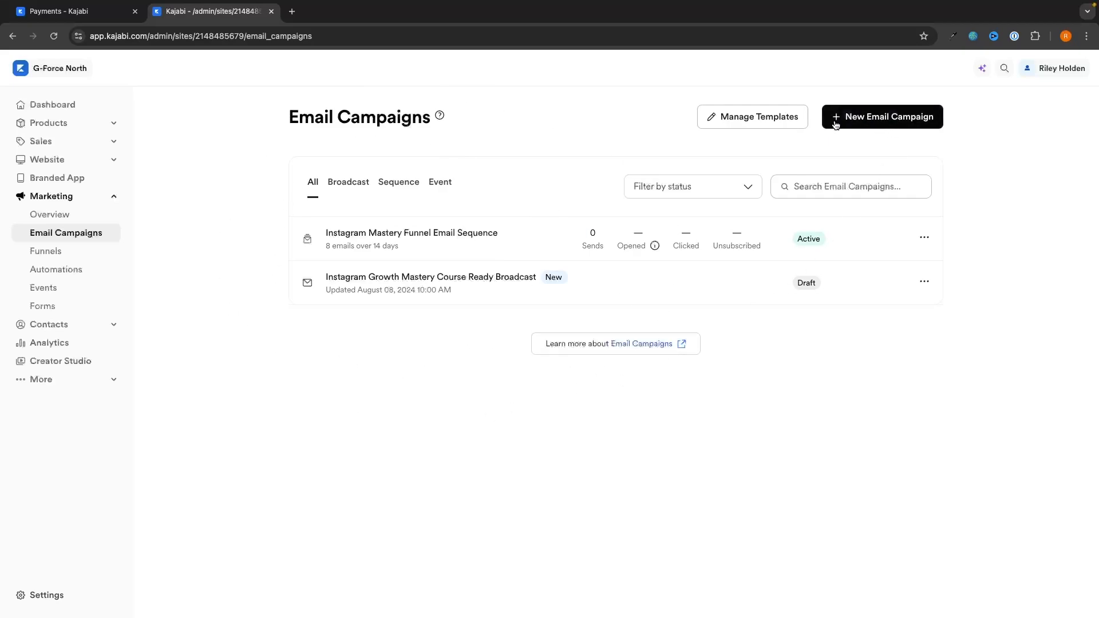
left_click(888, 120)
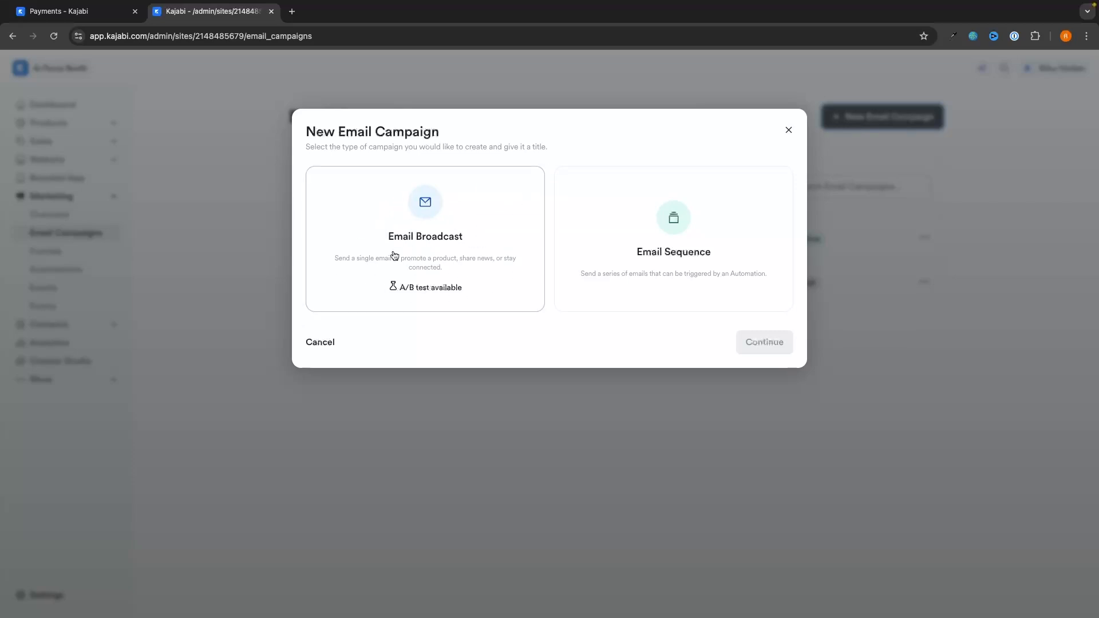
left_click(706, 254)
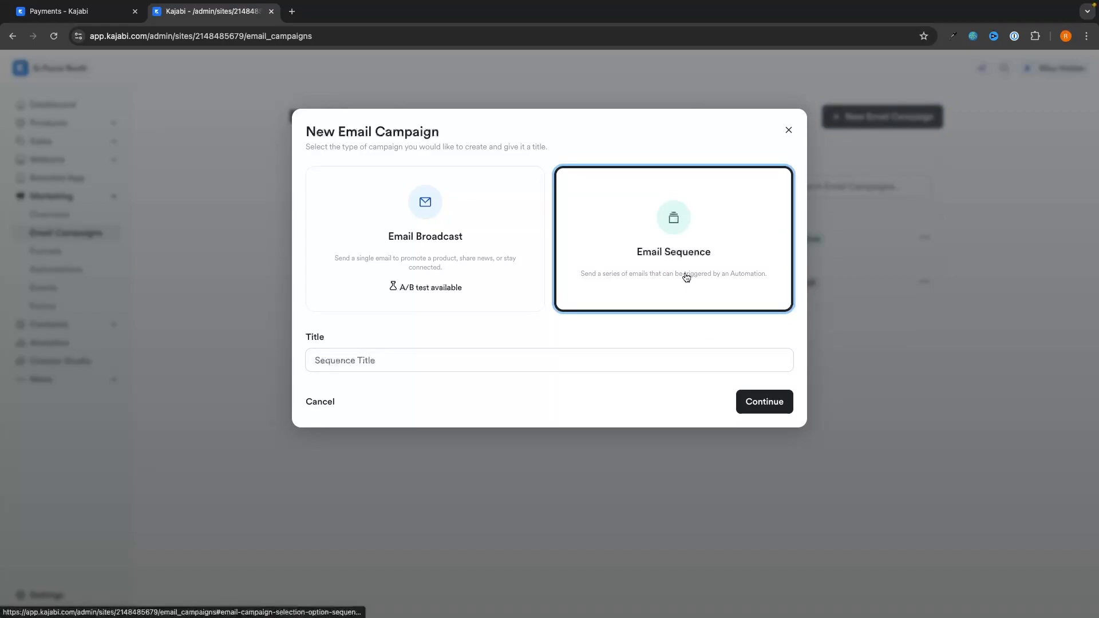
type("Test")
left_click(552, 401)
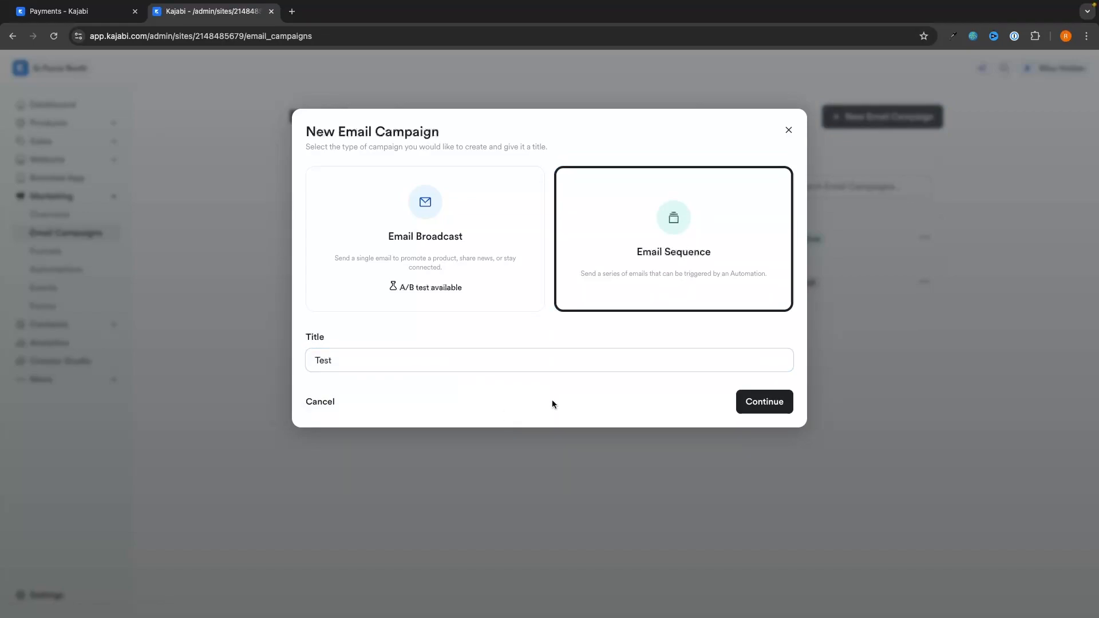
left_click(742, 400)
Create the sequence's first email from the Climb template with the title "grjngrj"
scroll(1017, 246, "down", 7)
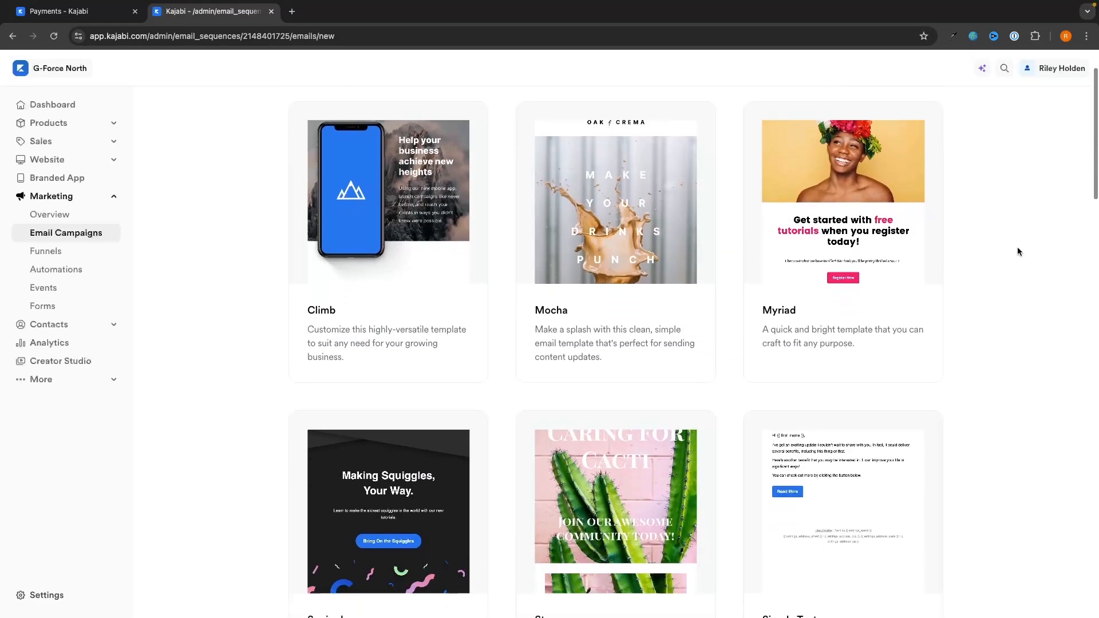
scroll(1017, 252, "down", 4)
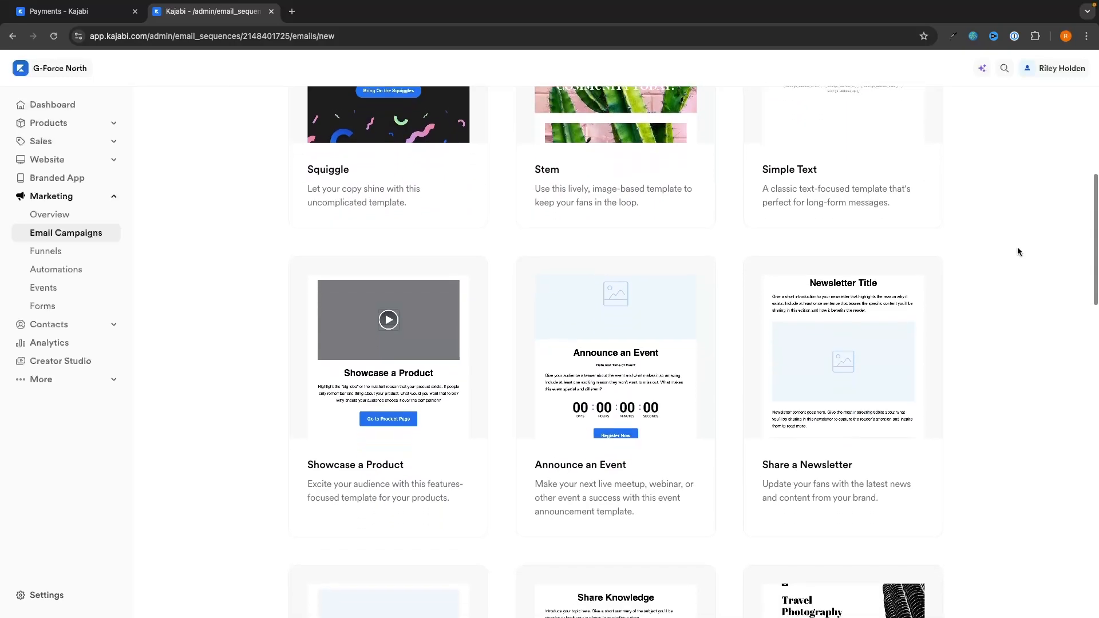
scroll(1017, 251, "up", 6)
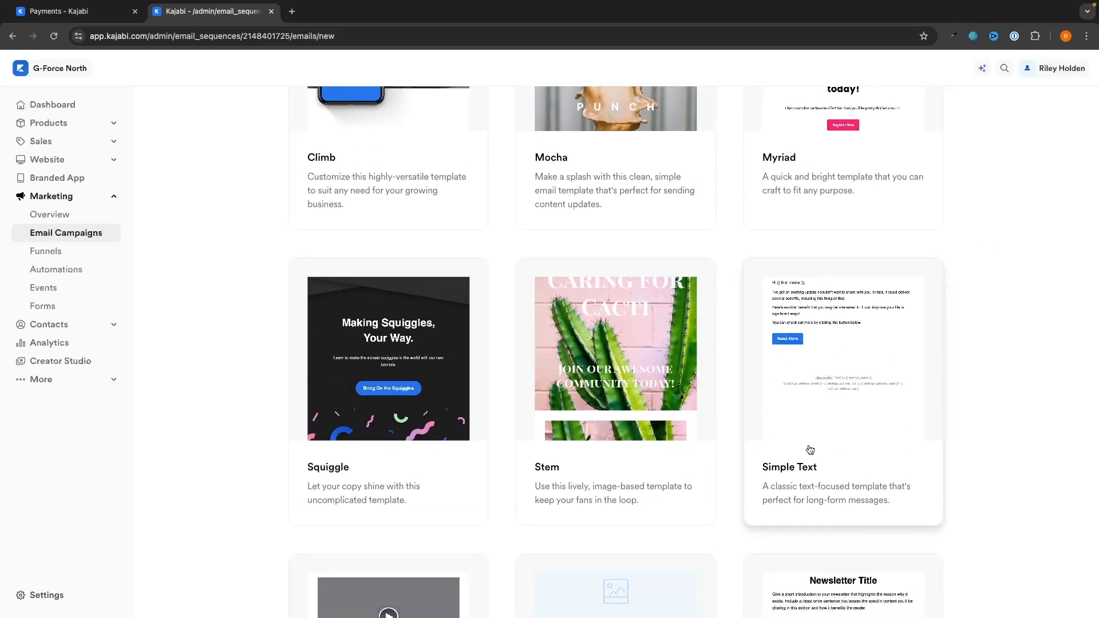
scroll(806, 447, "up", 4)
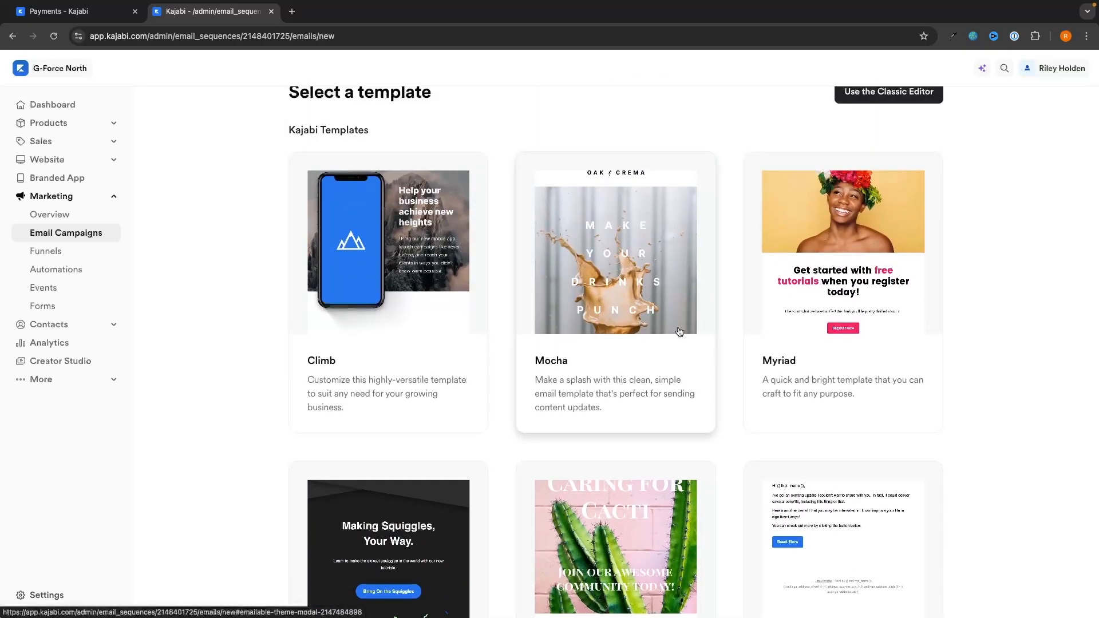
left_click(406, 261)
left_click(672, 206)
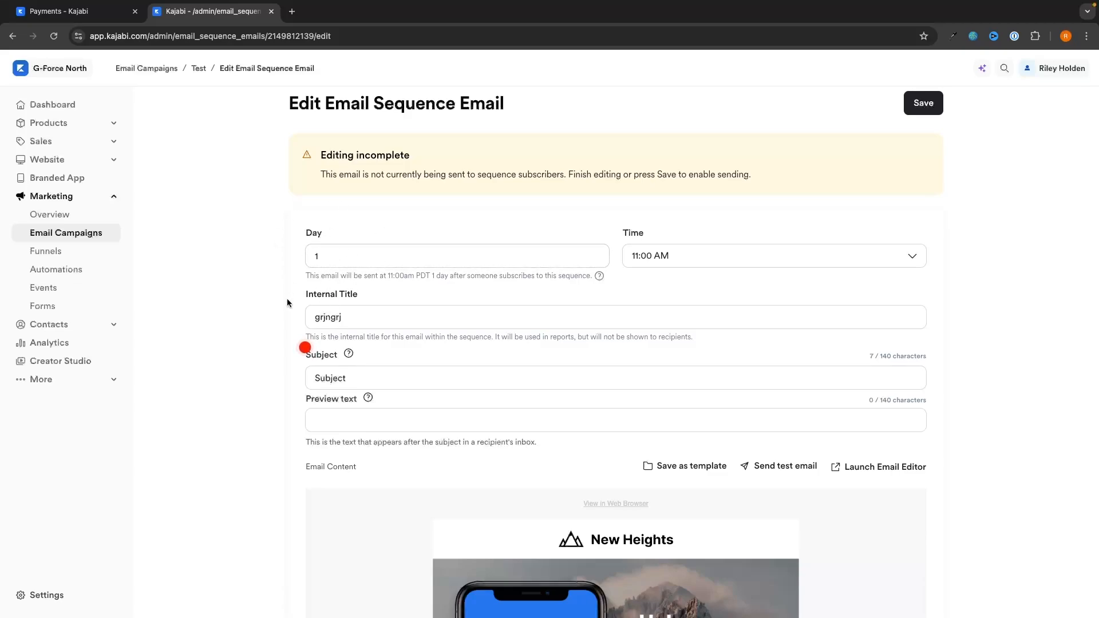
Open the first email's content for editing and bring up the settings of its phone image block
scroll(355, 251, "down", 2)
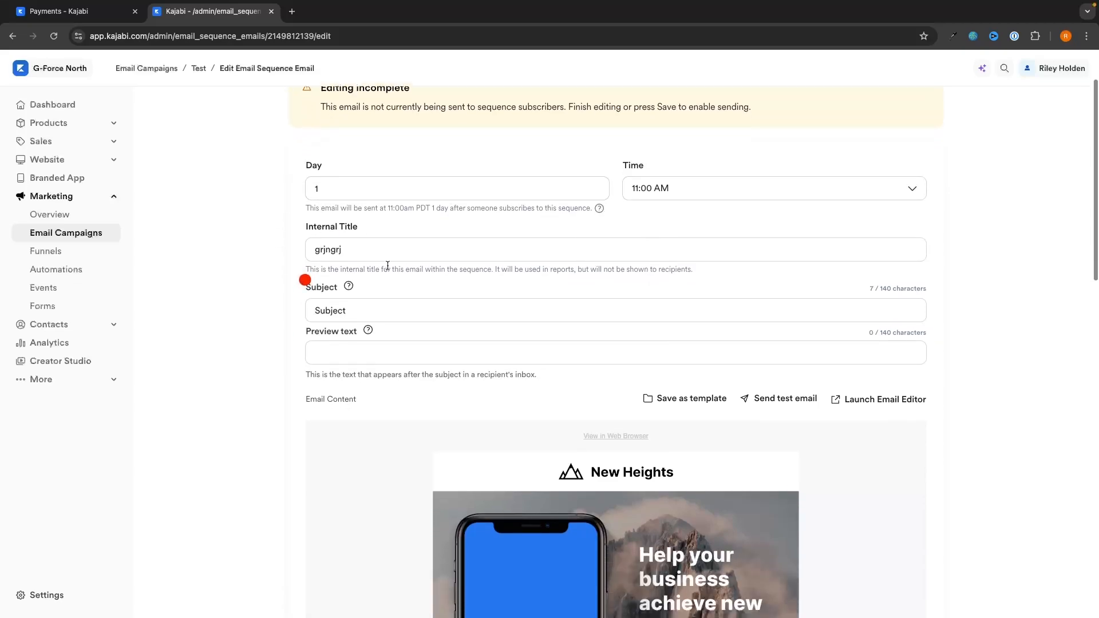
scroll(375, 249, "down", 2)
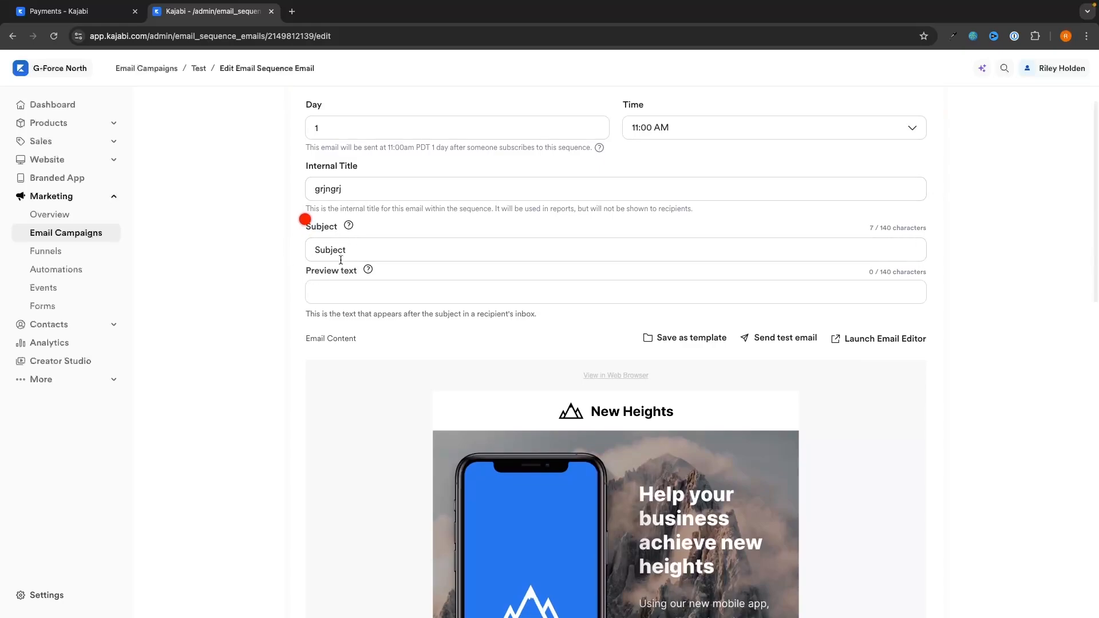
scroll(370, 274, "down", 1)
scroll(366, 270, "down", 4)
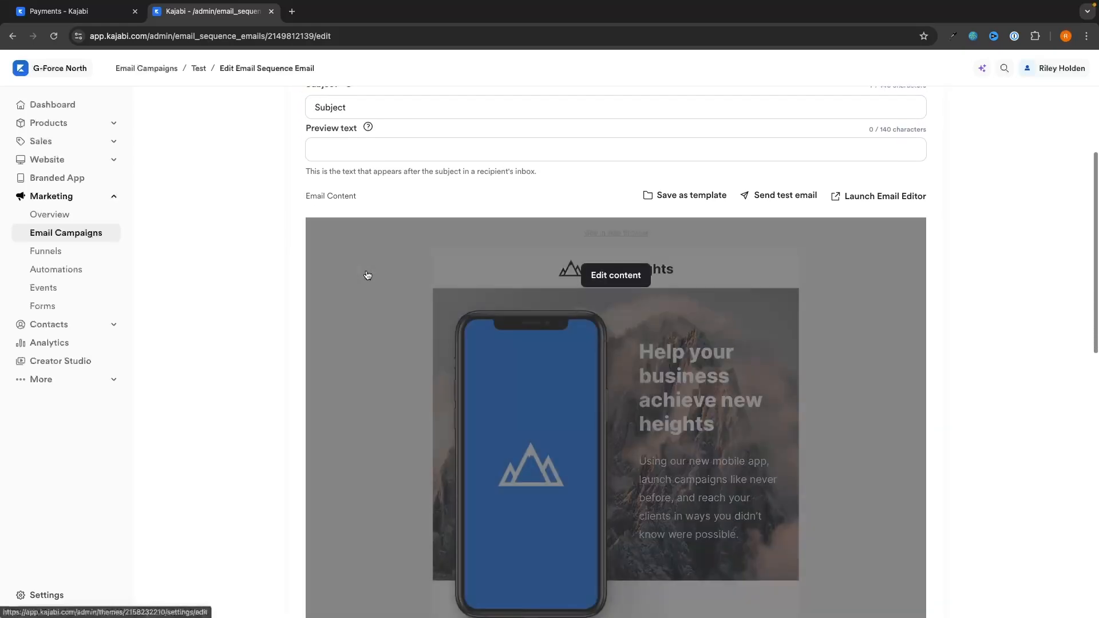
mouse_move(612, 244)
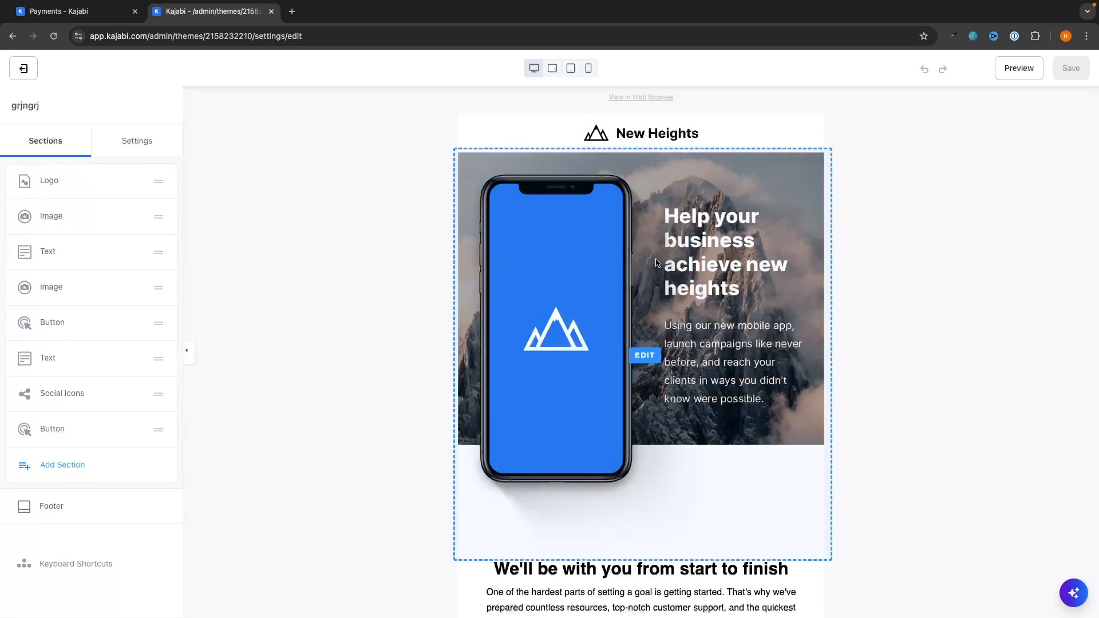
left_click(645, 356)
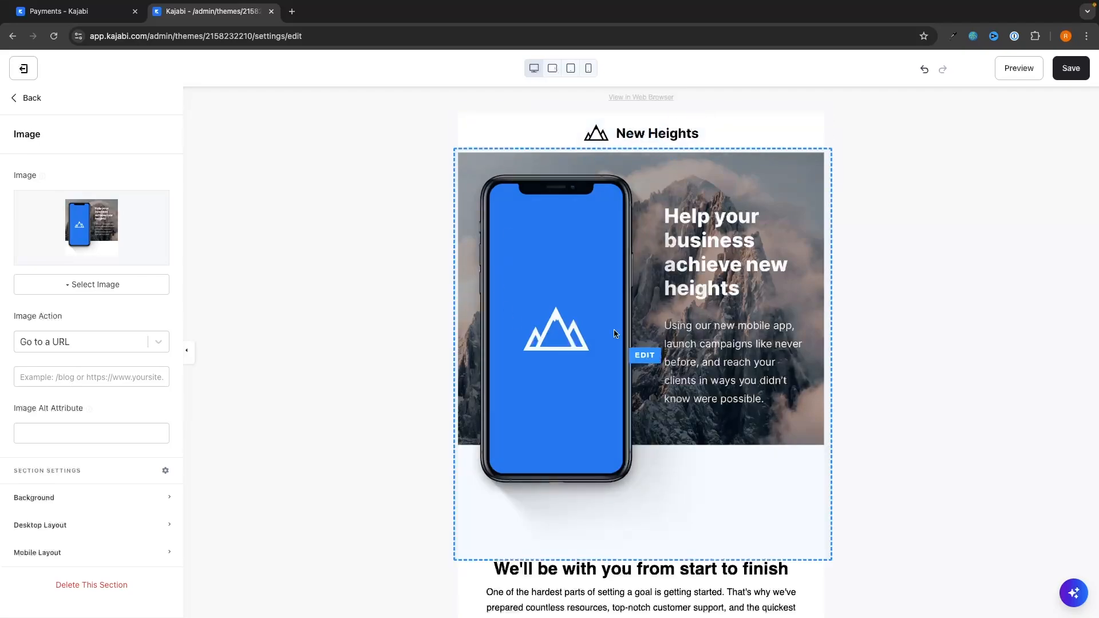
Examine the settings of the email's text and icon image blocks and the section types that can be added
scroll(575, 269, "down", 4)
left_click(574, 363)
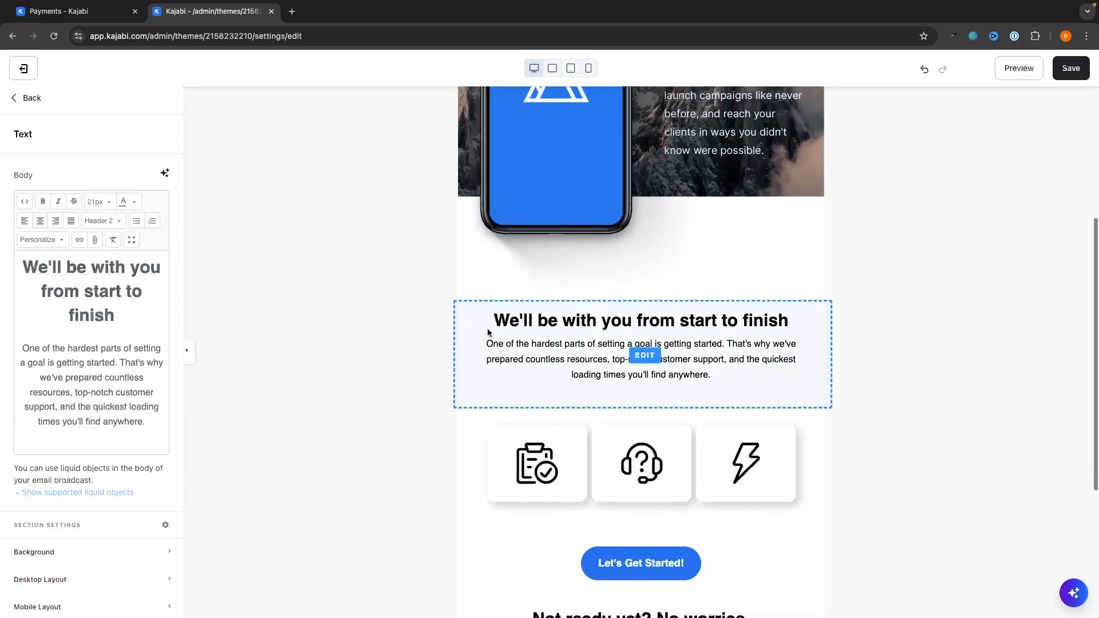
left_click_drag(104, 357, 38, 247)
scroll(373, 328, "down", 2)
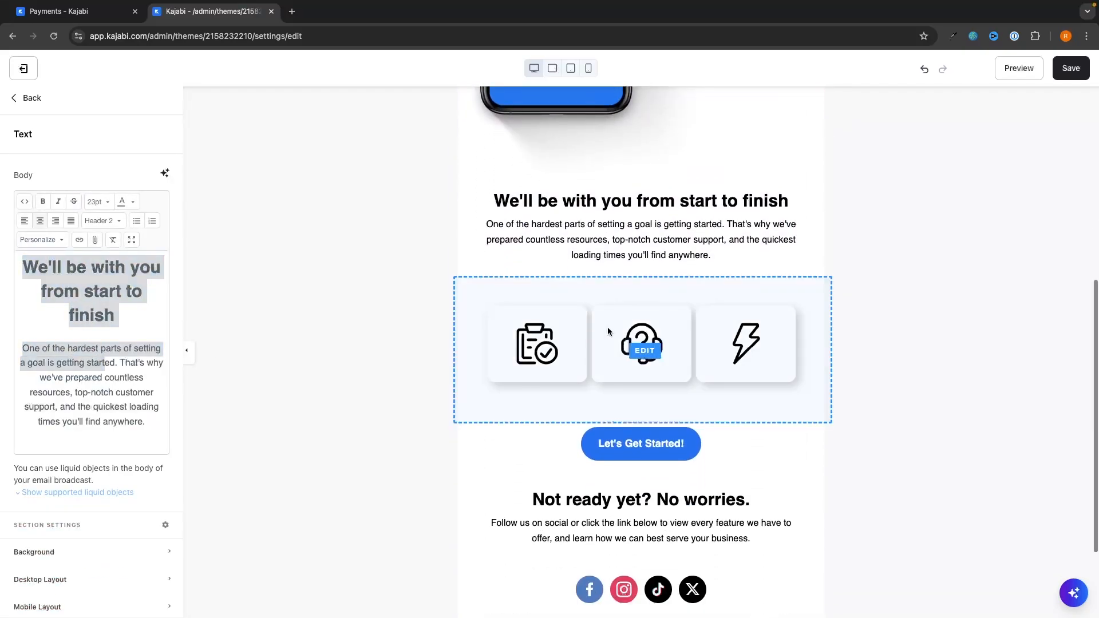
left_click(607, 328)
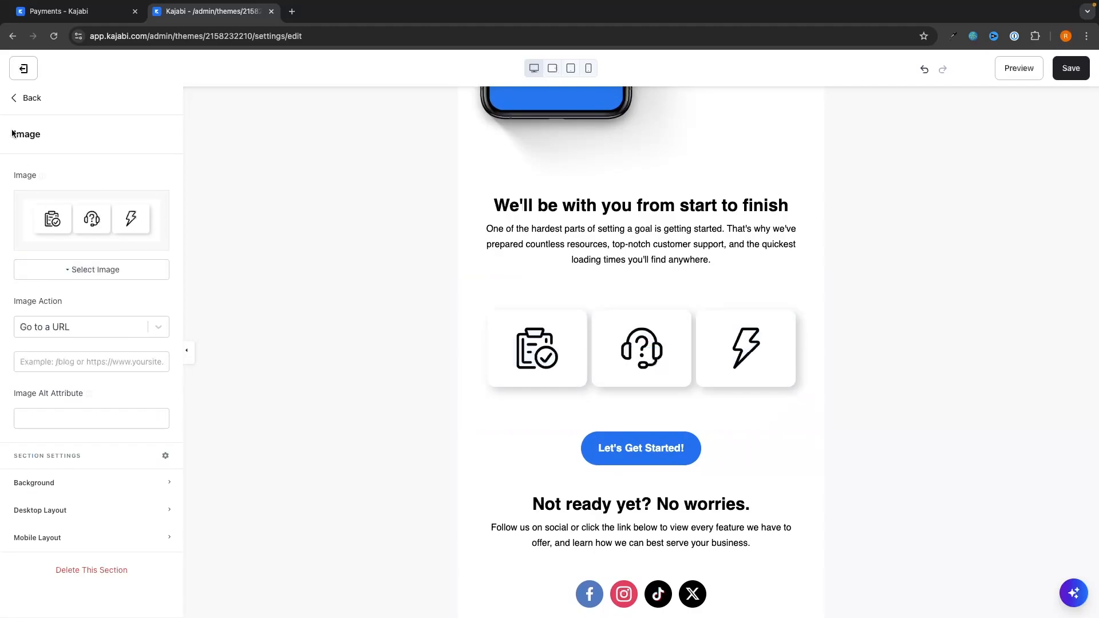
left_click(16, 107)
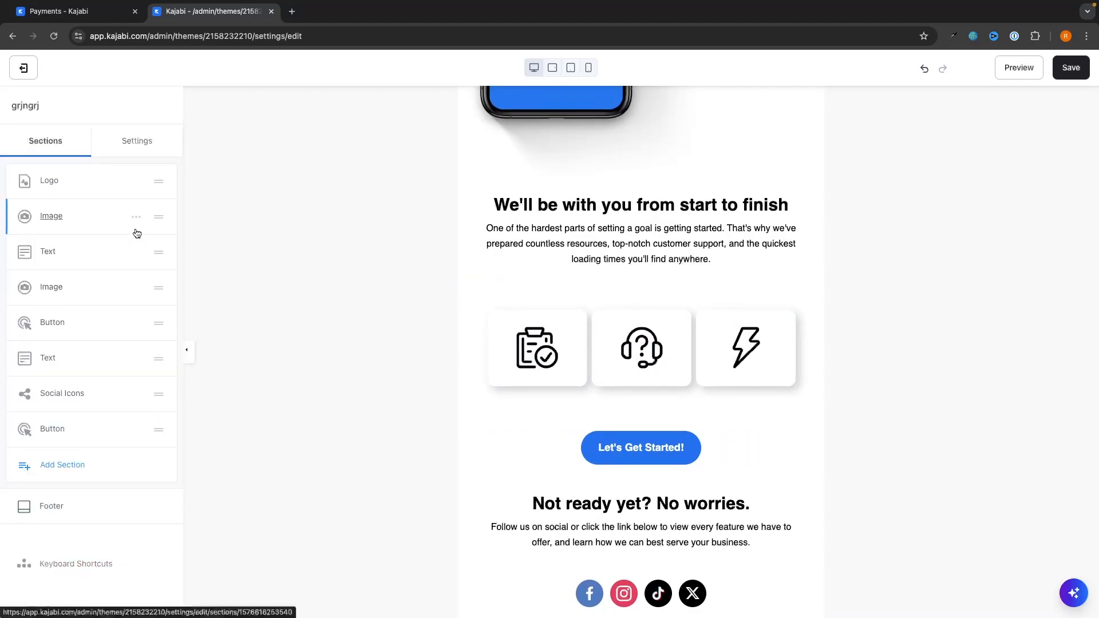
left_click(56, 467)
left_click(150, 289)
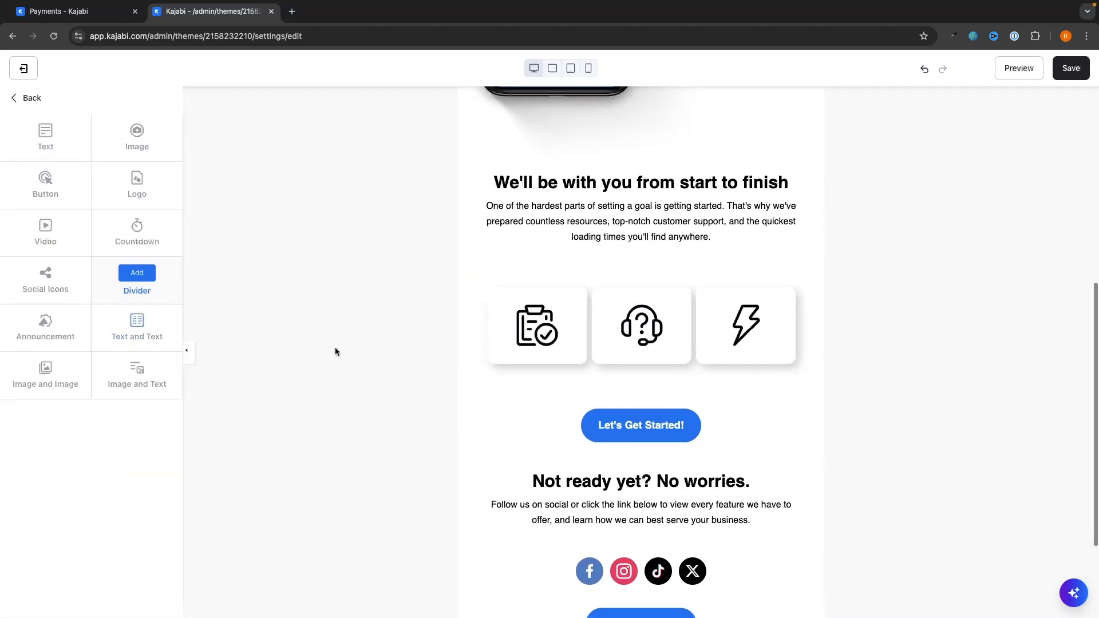
Save the email's content, leave the content editor and save the Day 1 sequence email
scroll(915, 308, "up", 15)
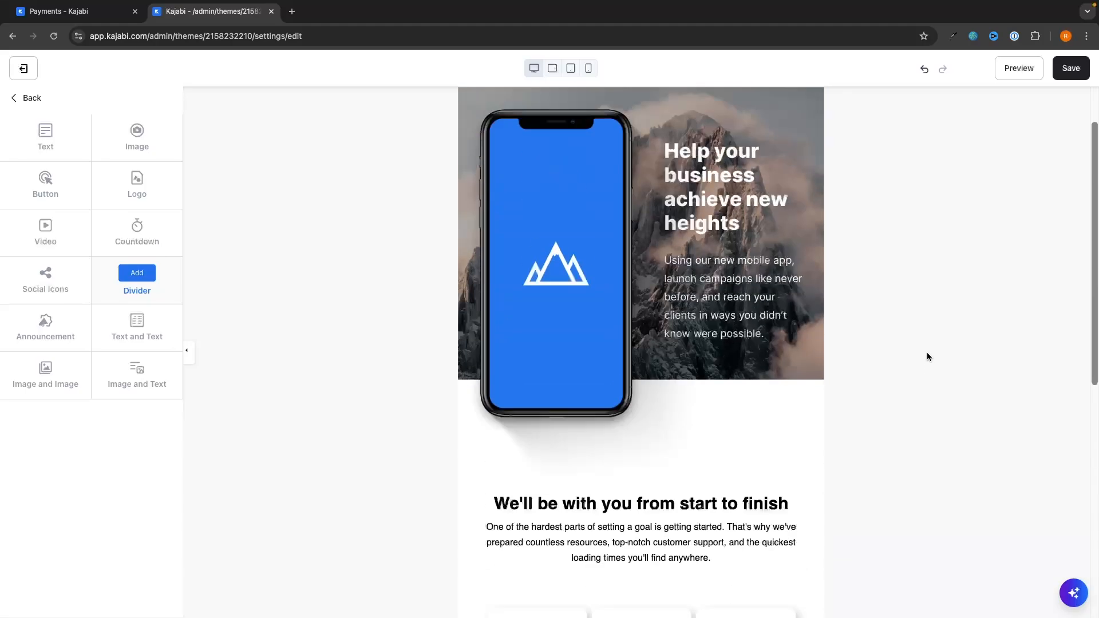
left_click(1082, 64)
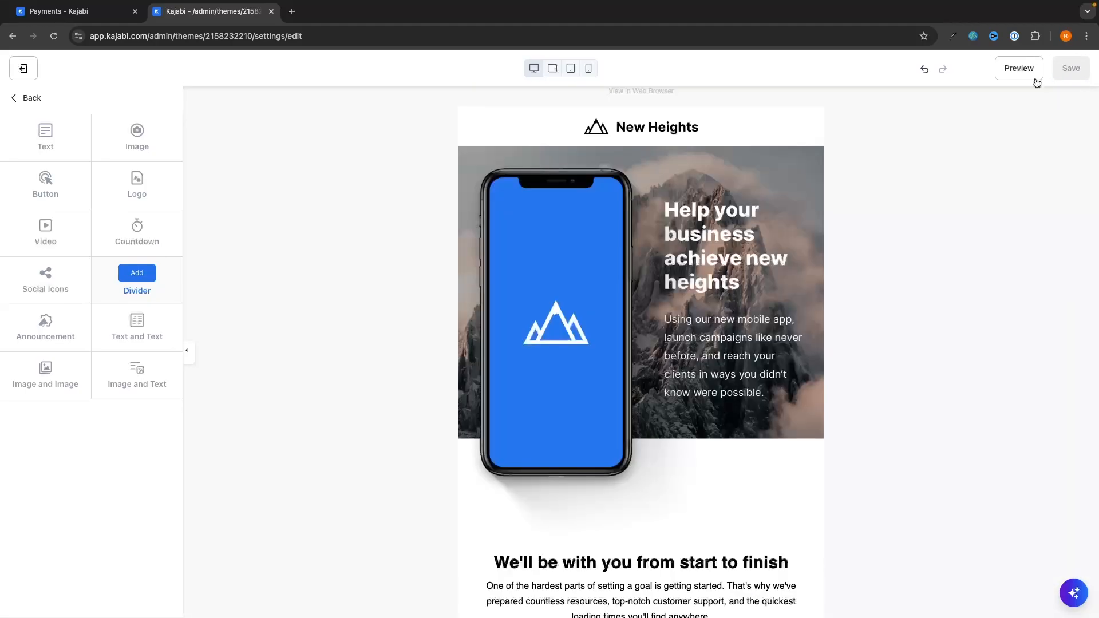
left_click(13, 74)
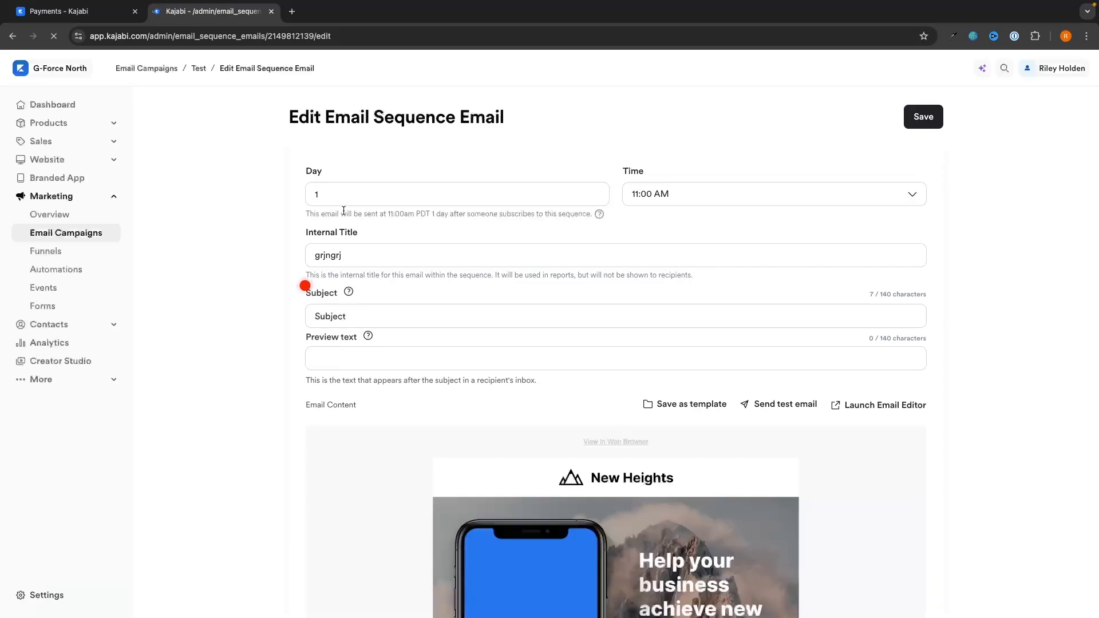
left_click(909, 127)
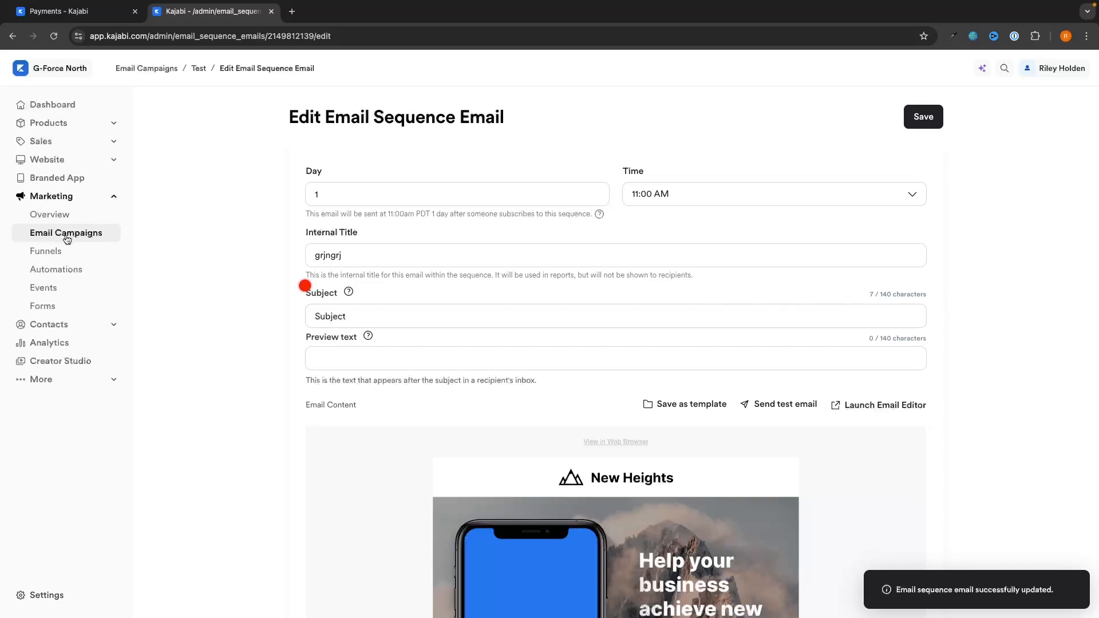
Add a second email titled "grgerg" to the Test sequence from the Mocha template and open its content for editing
left_click(53, 240)
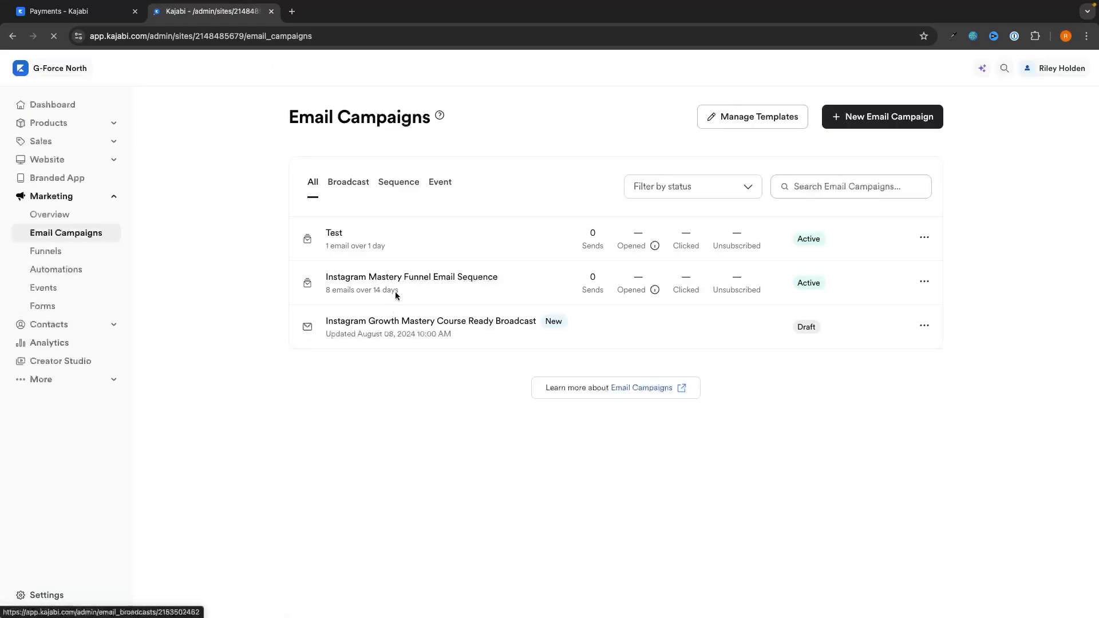
left_click(332, 237)
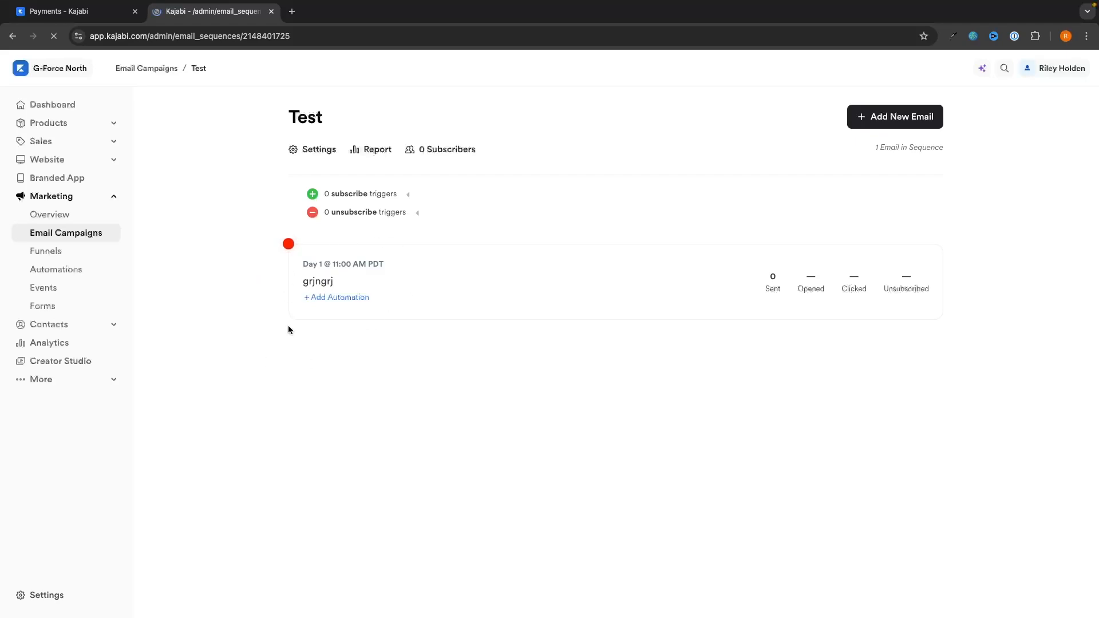
left_click(854, 116)
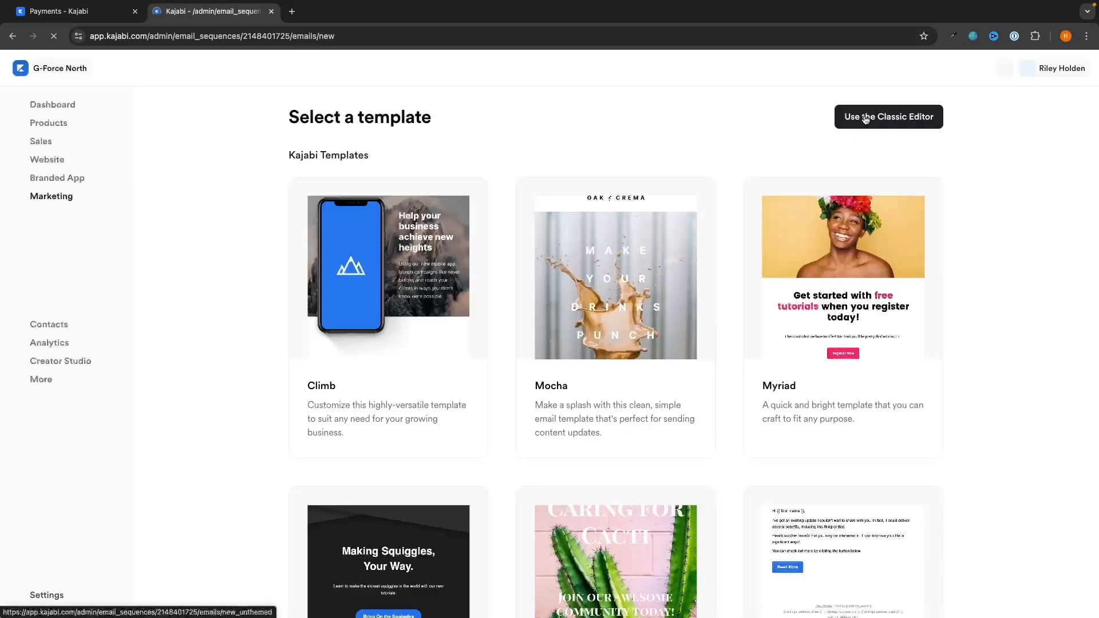
left_click(620, 287)
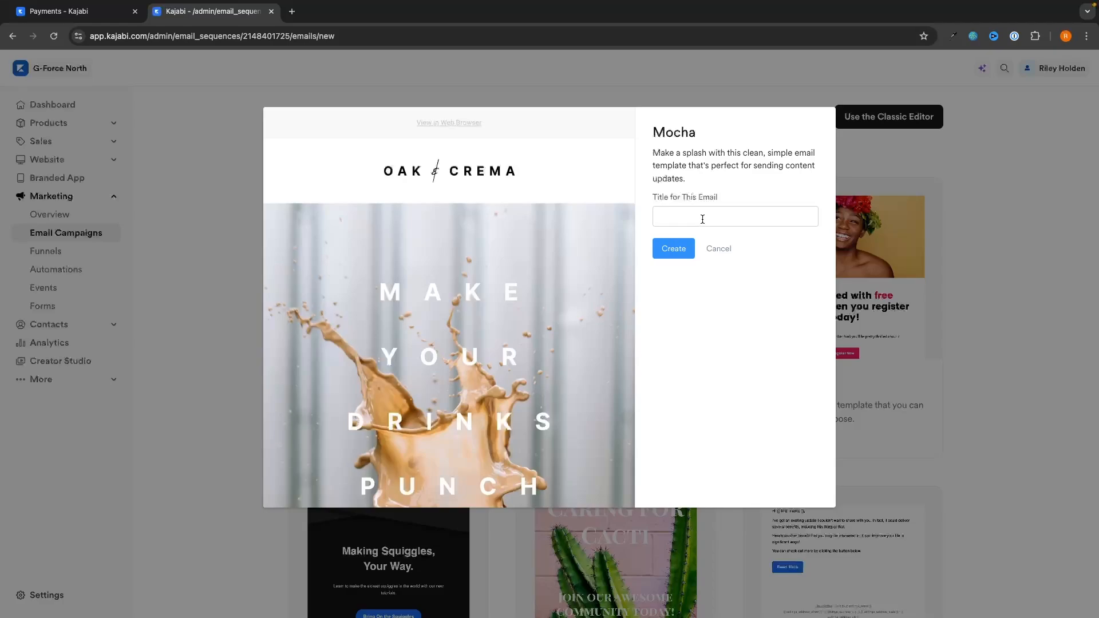
type("grgerg")
key("Return")
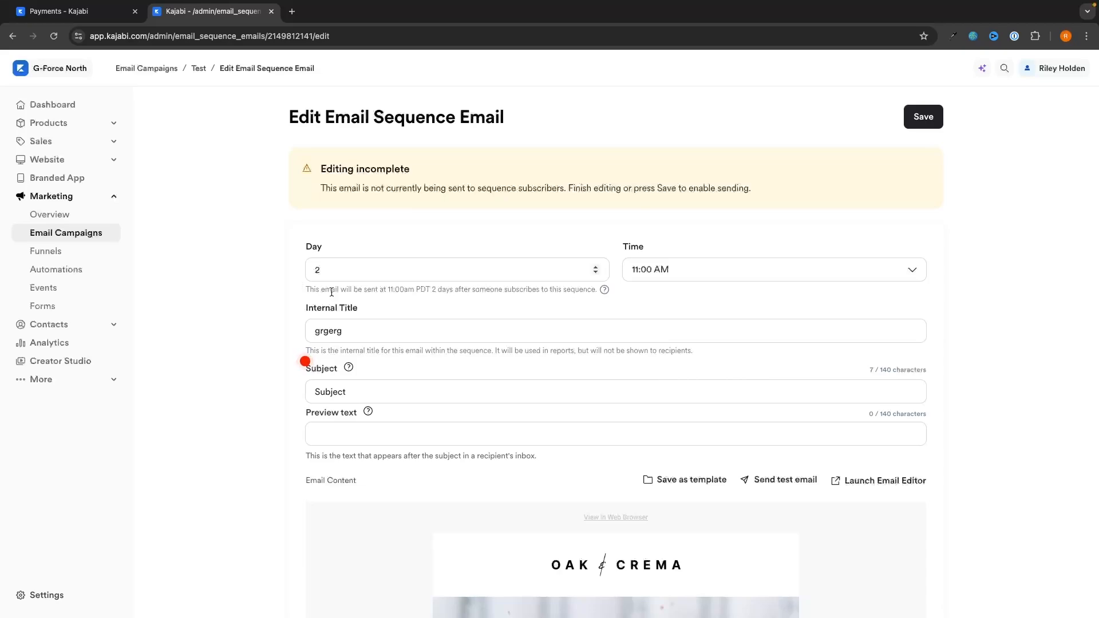
scroll(331, 291, "down", 7)
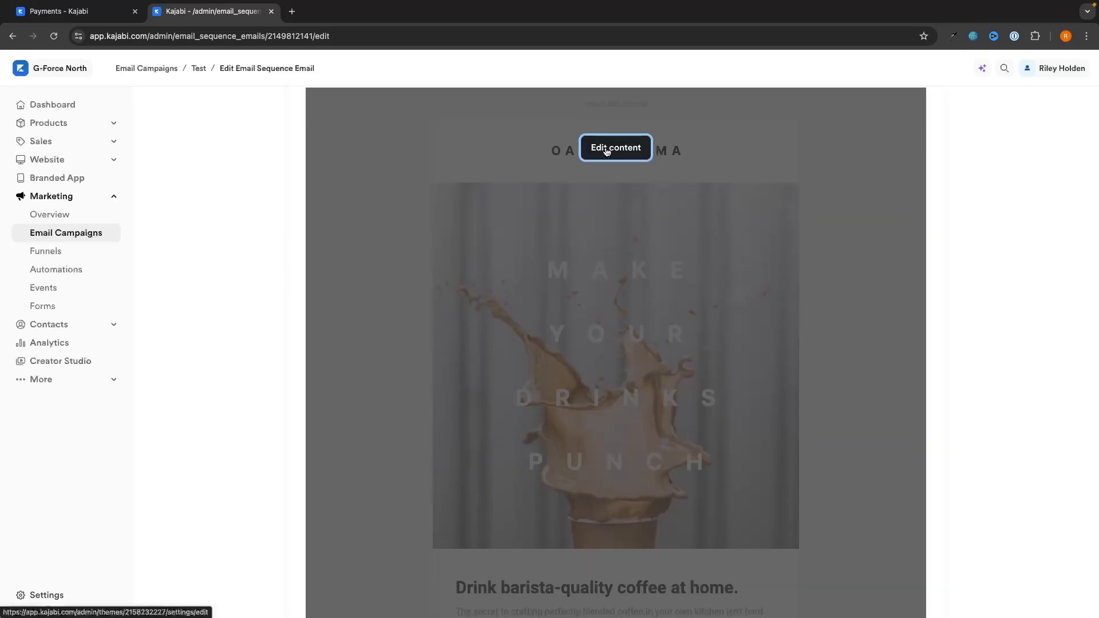
left_click(598, 227)
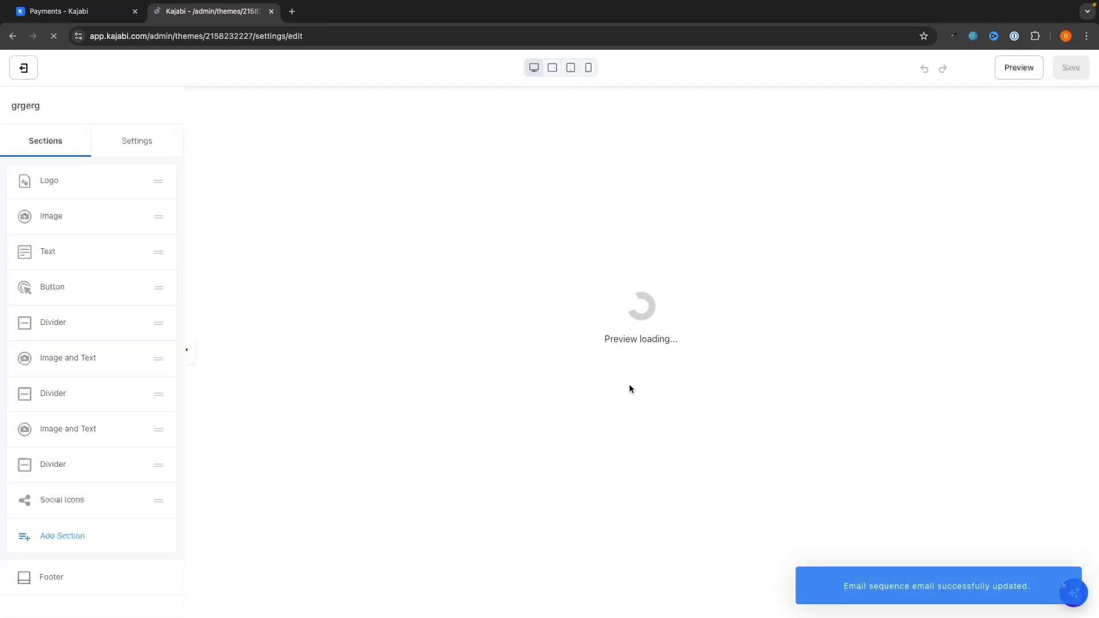